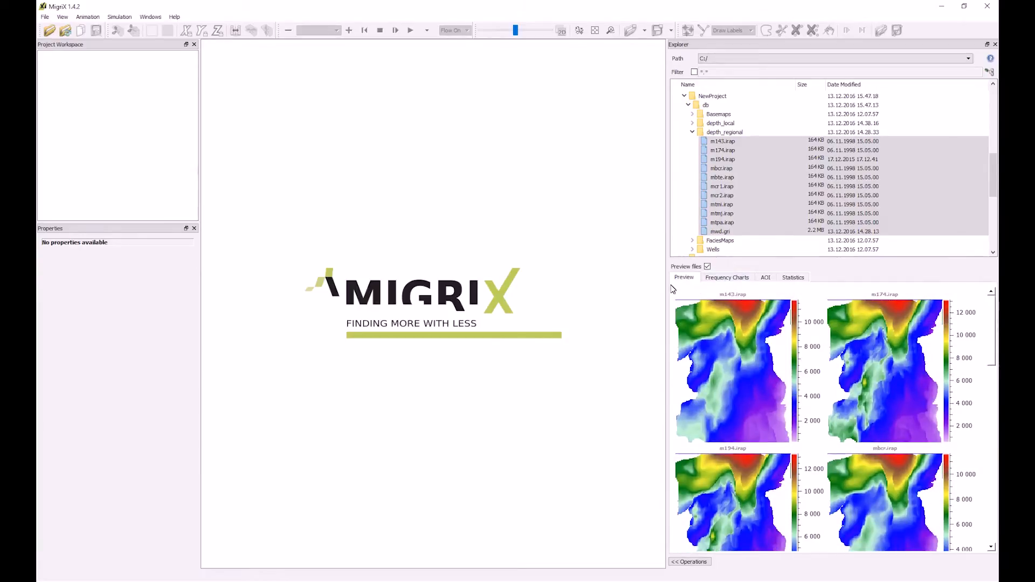
Step: Widen the Explorer and examine the frequency charts of the selected regional depth grids
drag(667, 289, 582, 290)
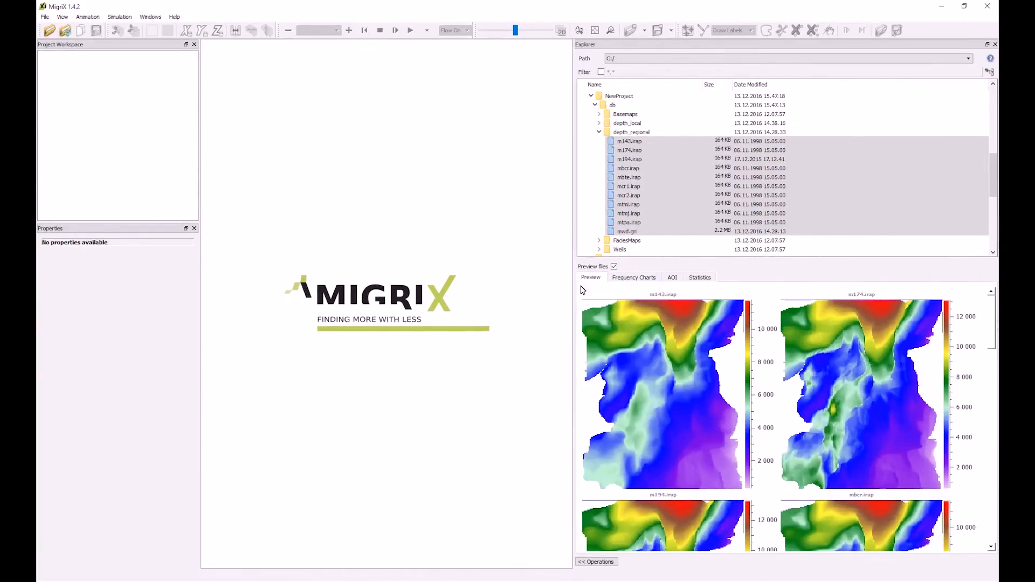
click(634, 278)
scroll(760, 385, down, 3)
scroll(760, 384, up, 3)
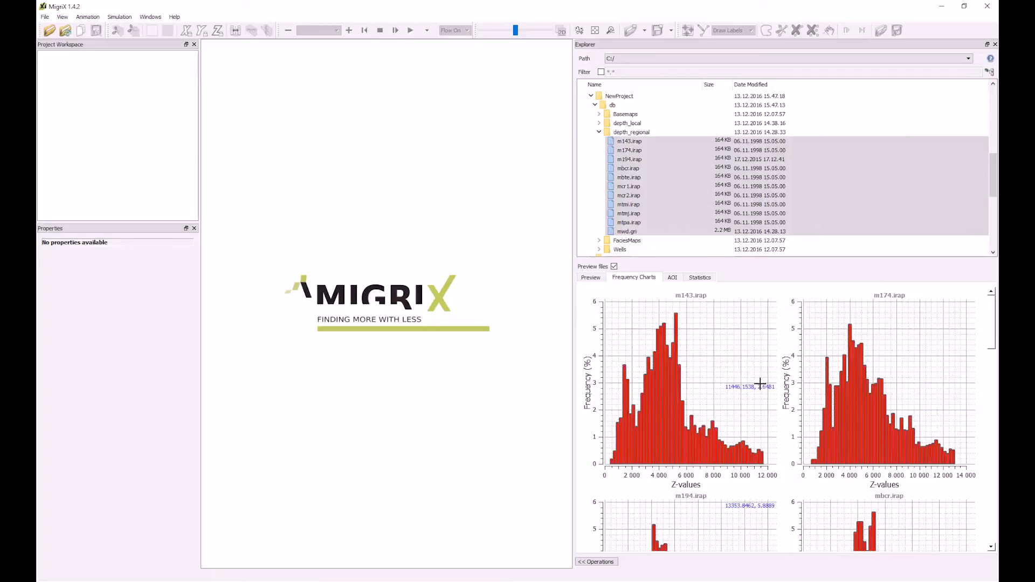
Step: Examine the AOI table and the statistics of all the selected regional depth grids
click(671, 278)
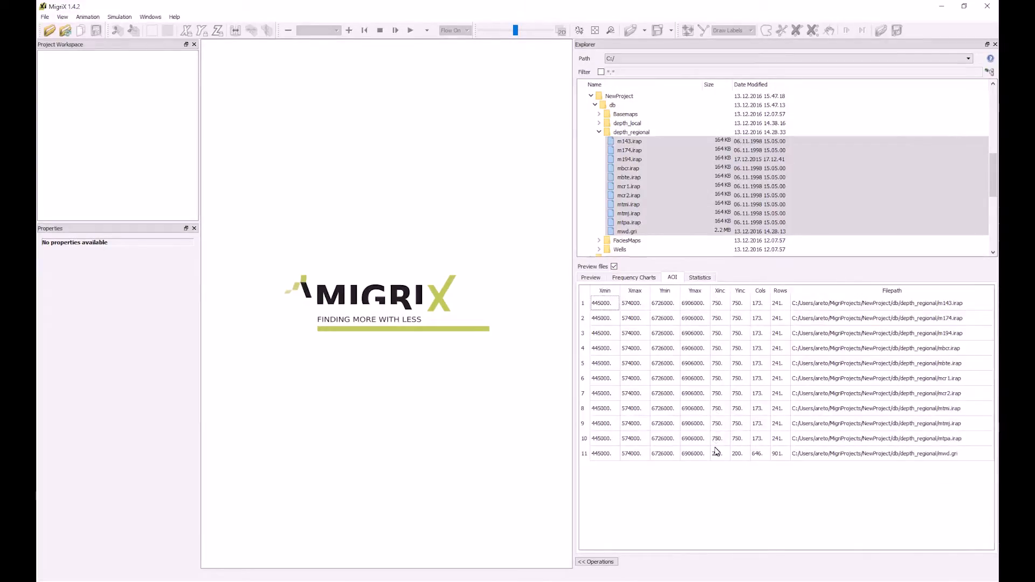
click(700, 279)
scroll(747, 388, down, 2)
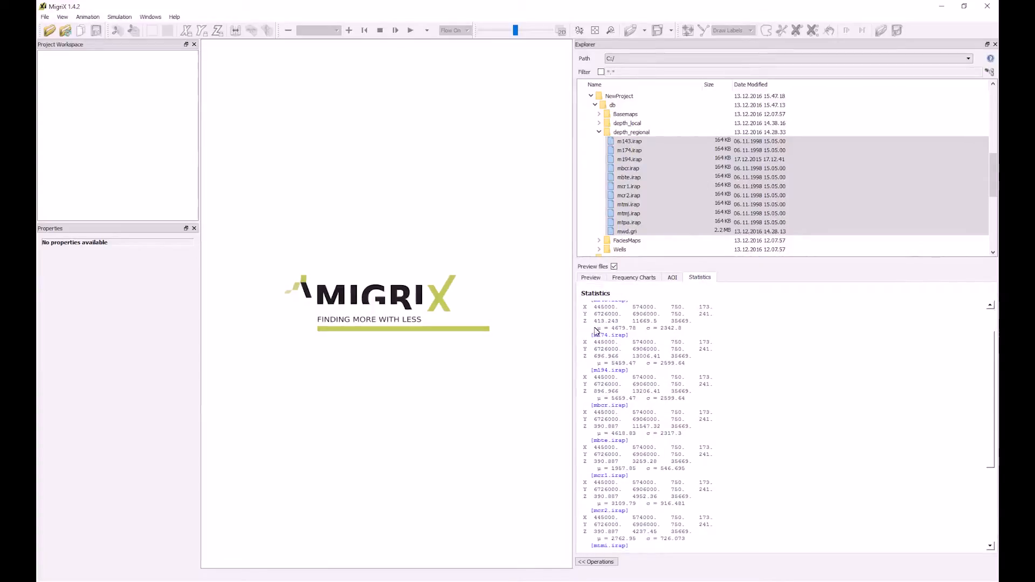
drag(594, 361, 685, 373)
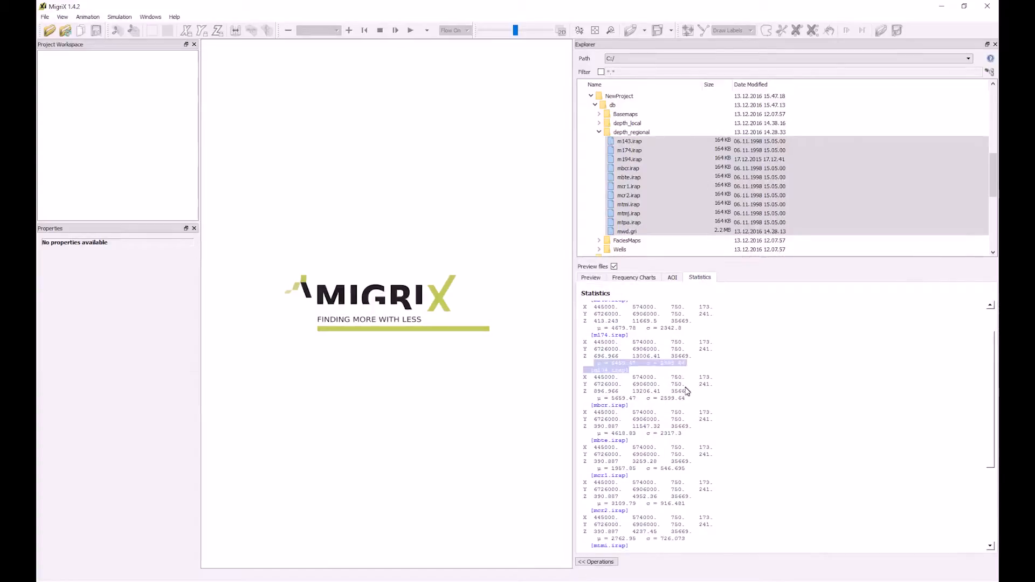
scroll(684, 414, down, 6)
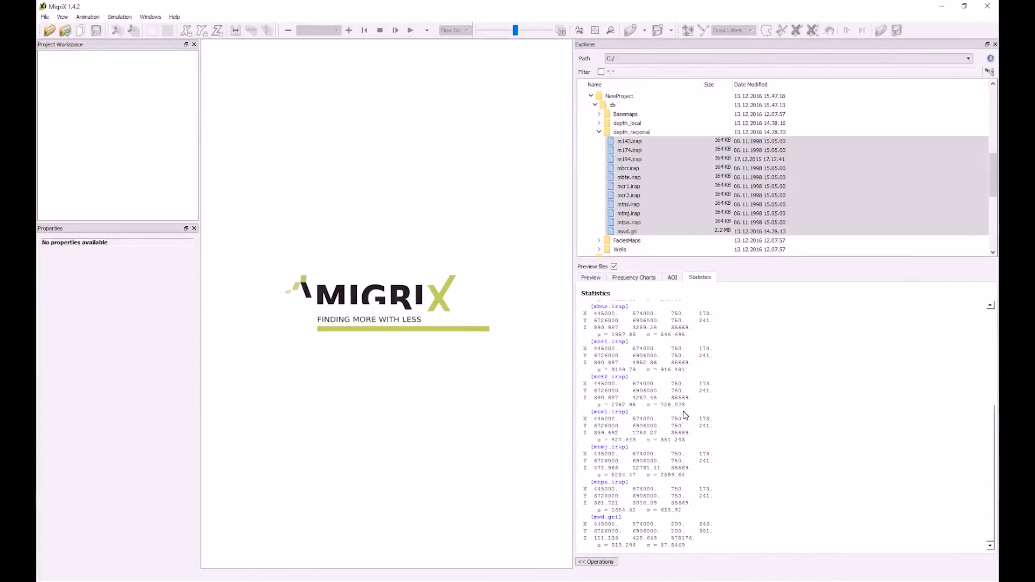
scroll(685, 414, up, 10)
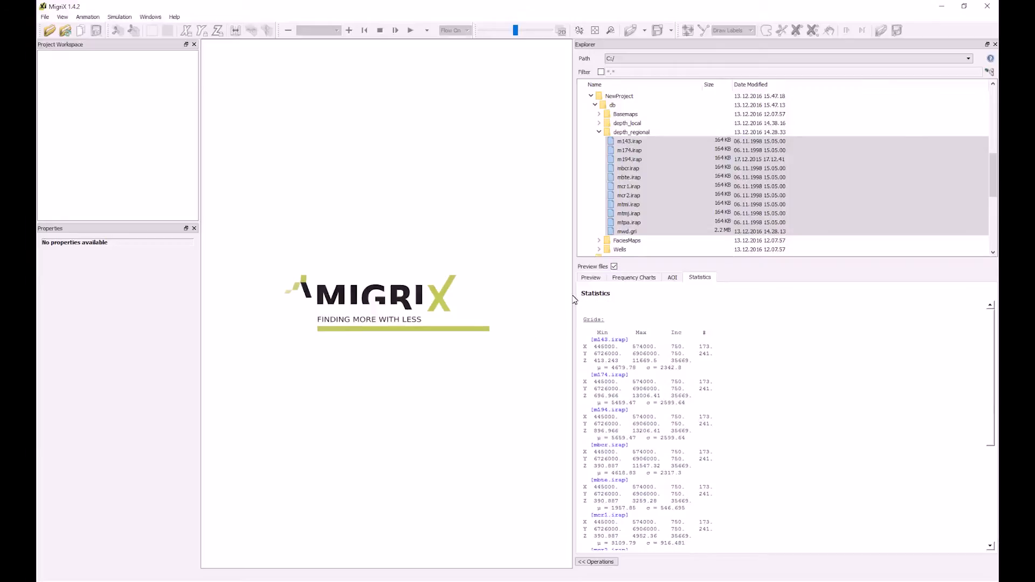
Step: Start a new project from the depth_regional grids m194.irap, mbcr.irap, mwd.gri and mbte.irap
click(635, 159)
ctrl+click(628, 168)
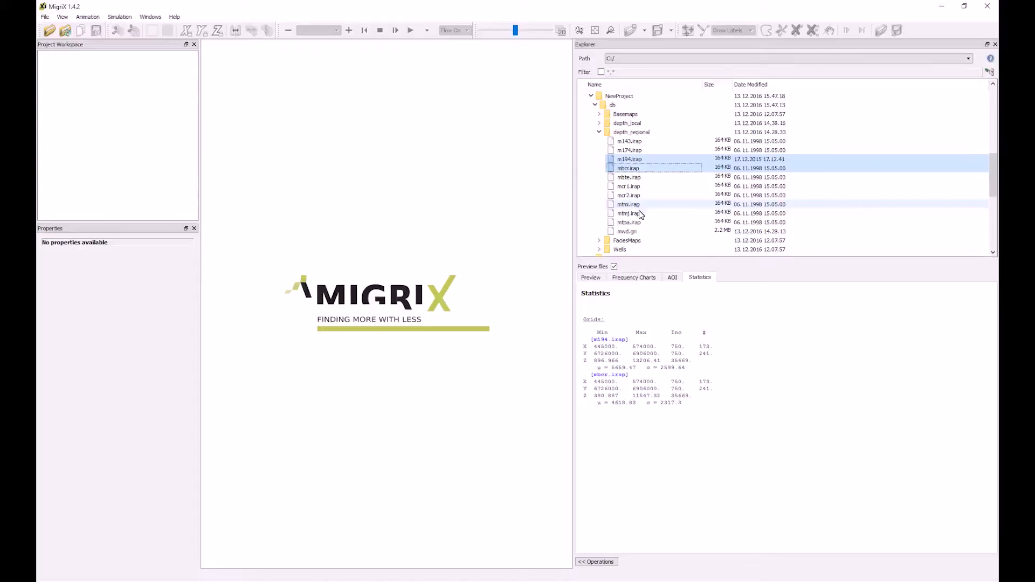
ctrl+click(636, 232)
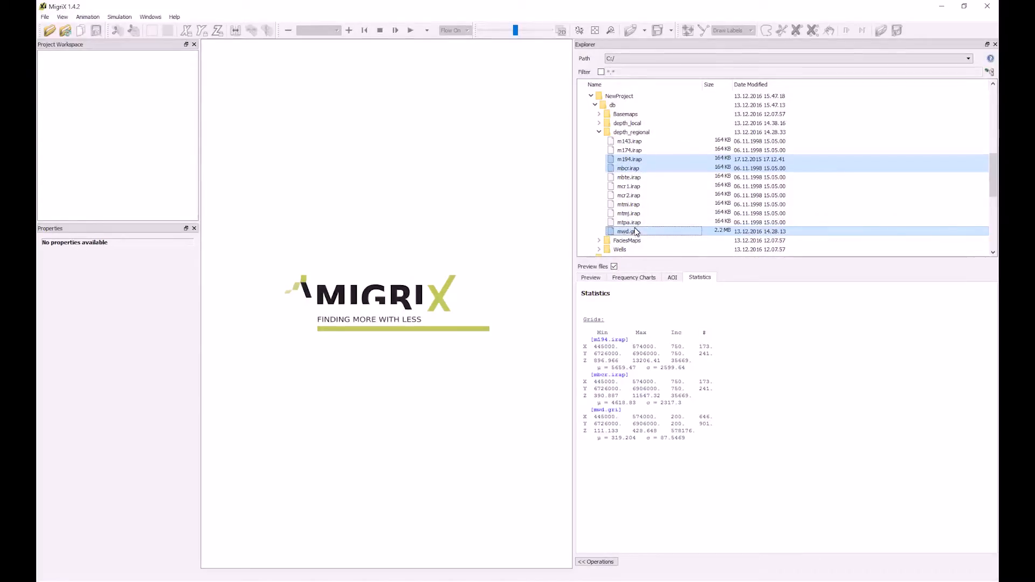
ctrl+click(636, 178)
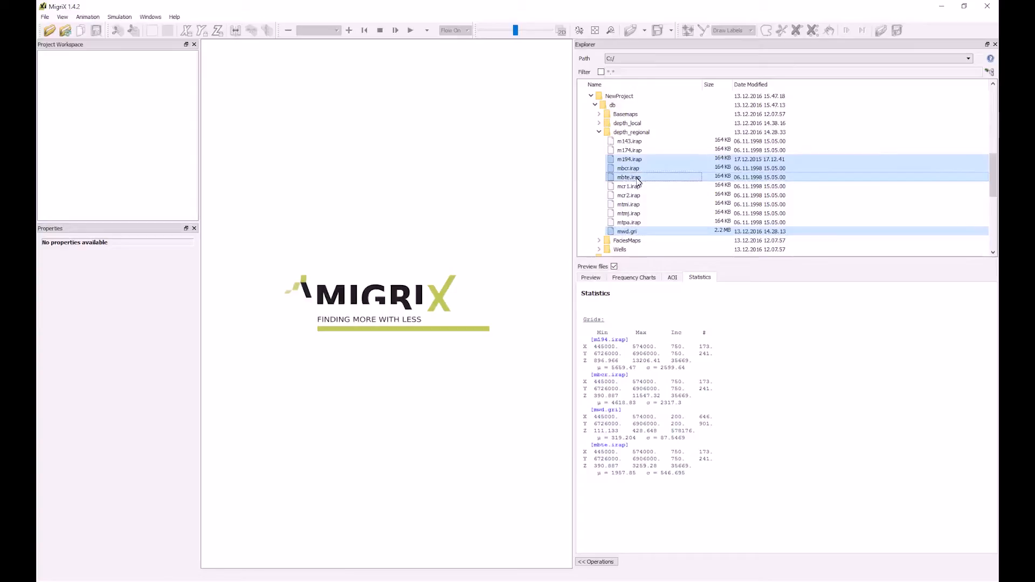
drag(638, 180, 393, 212)
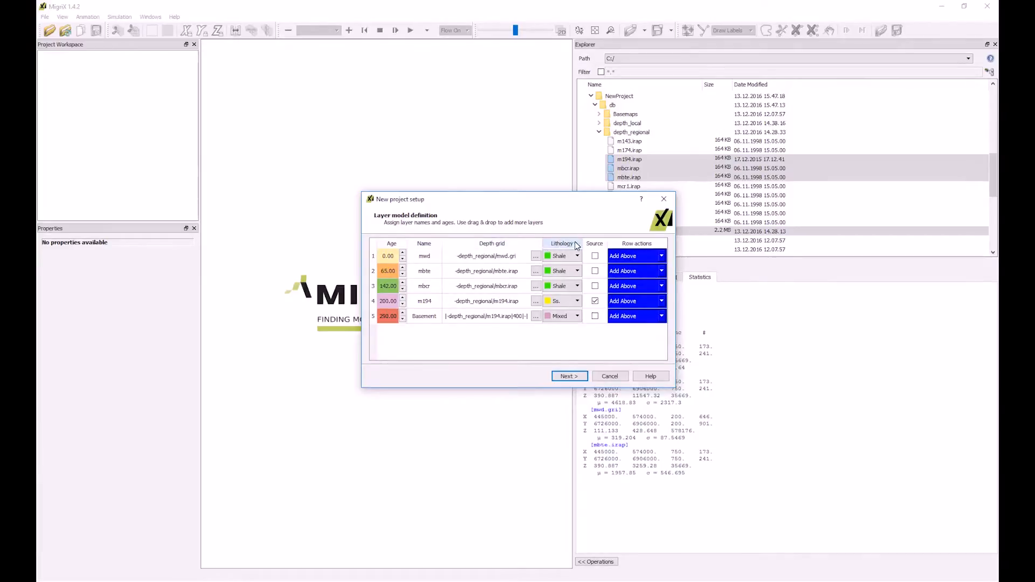
Step: Set the m194 layer's age to 194 and name the four layers above the basement Seabed, BTU, BCU and Top Triassic
double_click(386, 300)
text(194)
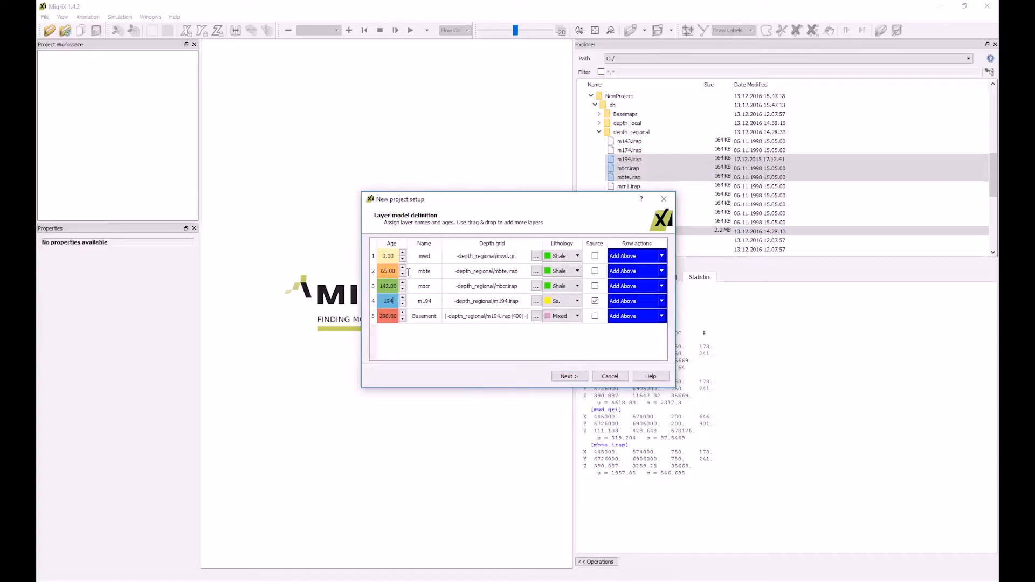
double_click(408, 273)
text(B)
double_click(408, 287)
text(B)
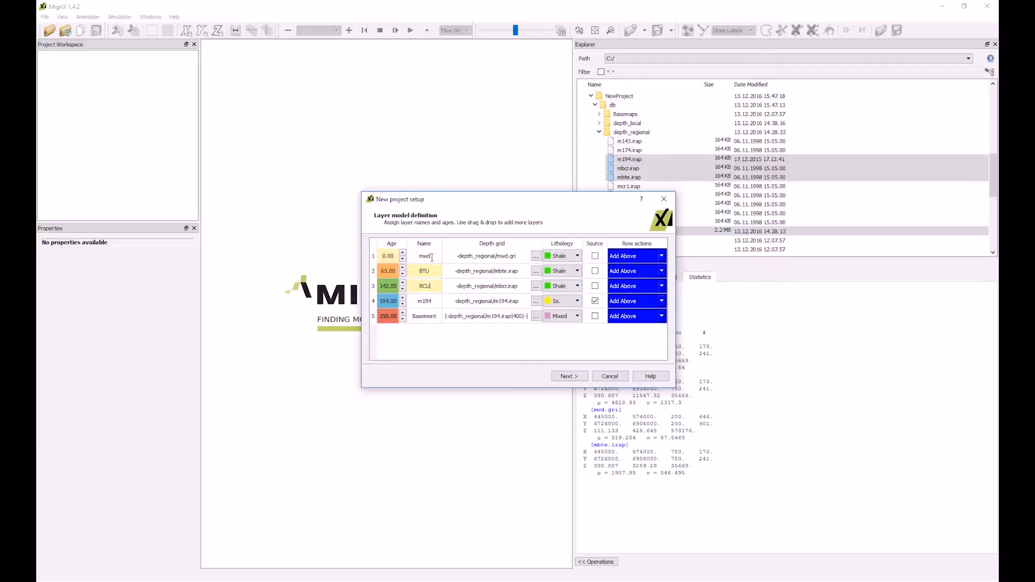
double_click(421, 302)
text(Top Triassic)
drag(406, 256, 391, 256)
text(Seabed)
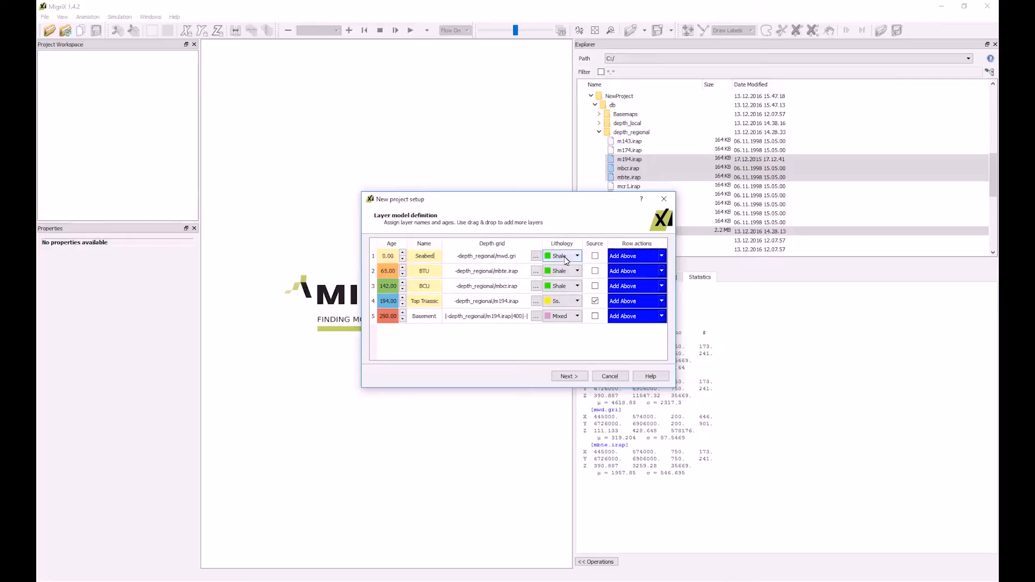
Step: Set the lithology of BTU and Seabed to ShSlt, make BCU the source layer, and accept the layer model
click(568, 272)
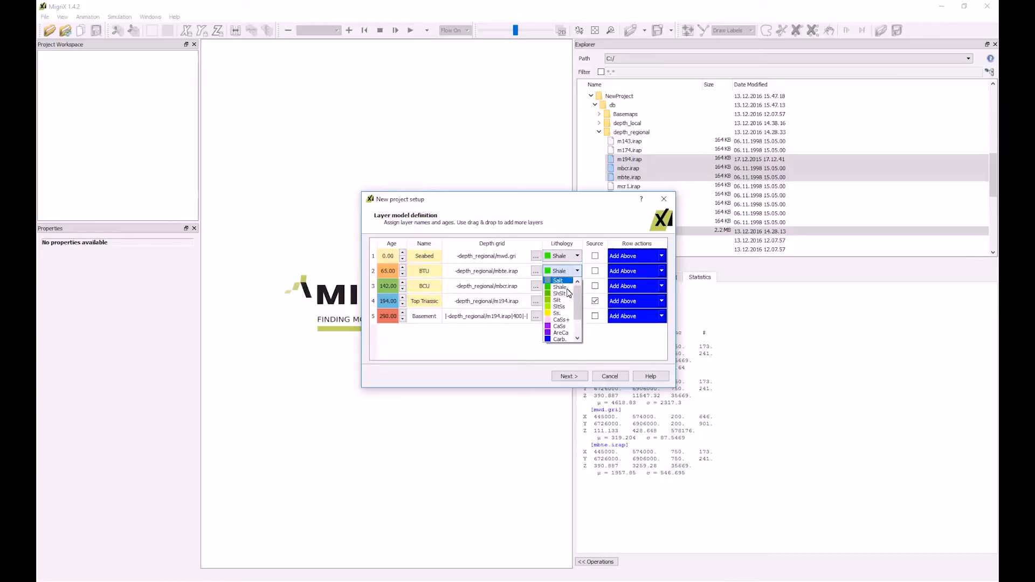
click(563, 293)
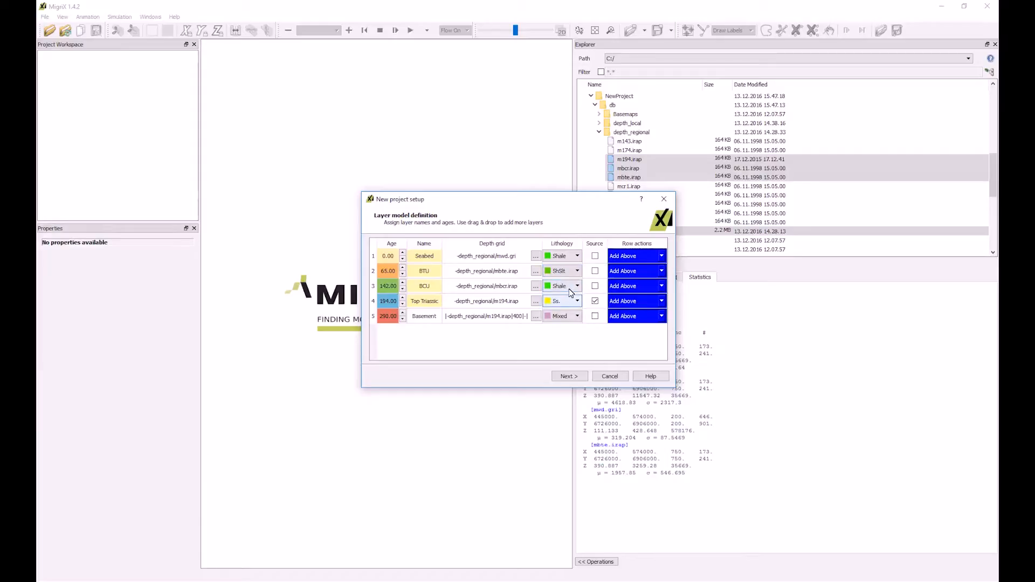
click(575, 256)
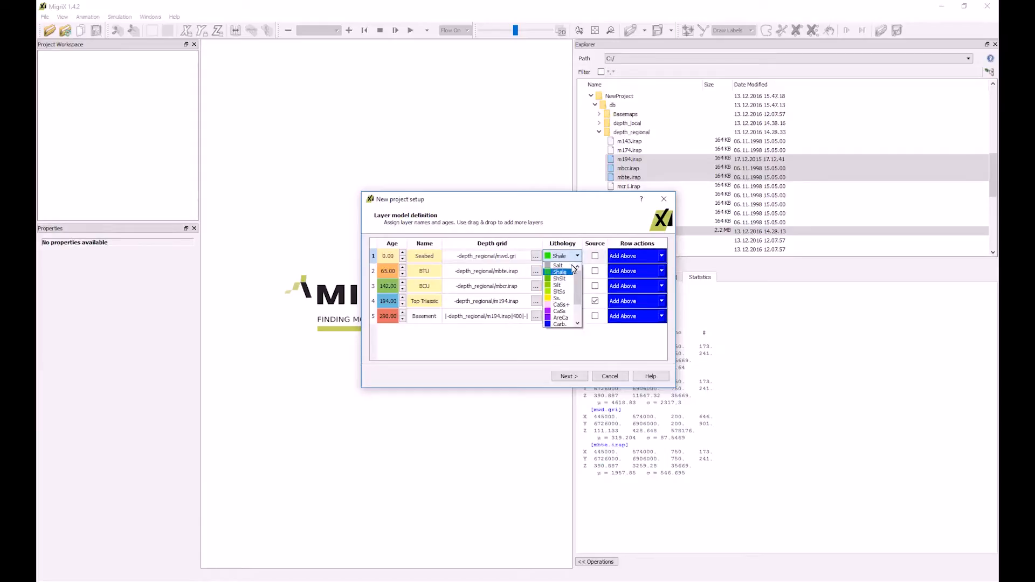
click(570, 279)
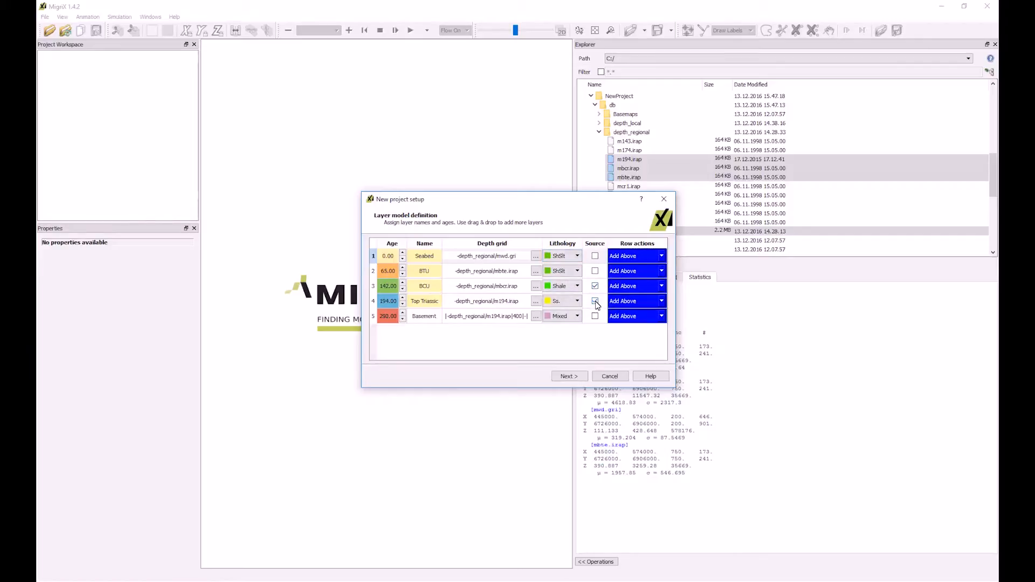
click(569, 376)
Step: Name the project DemoProject, set its basin to Northern North Sea, and create it
double_click(577, 246)
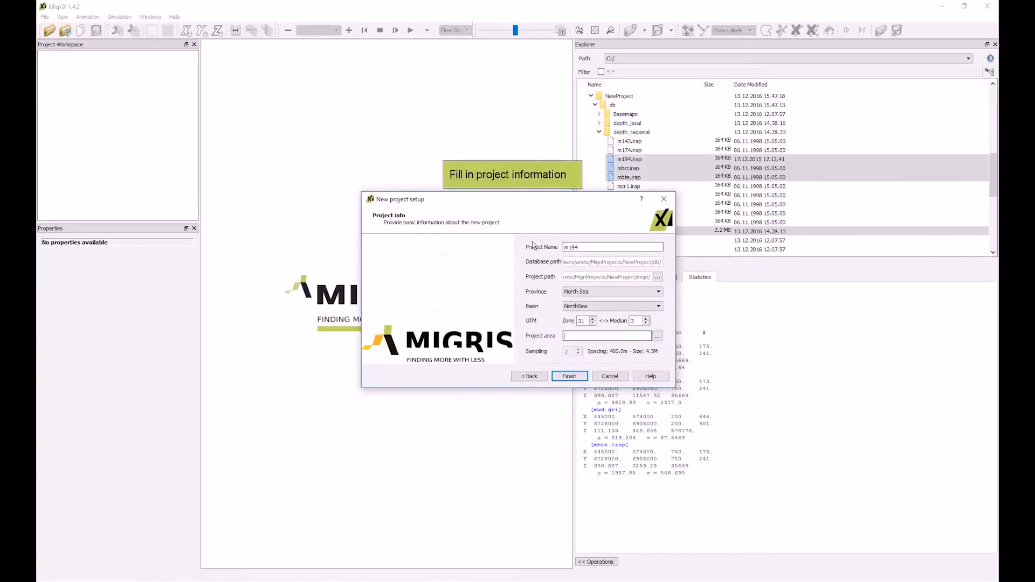
text(DemoProject)
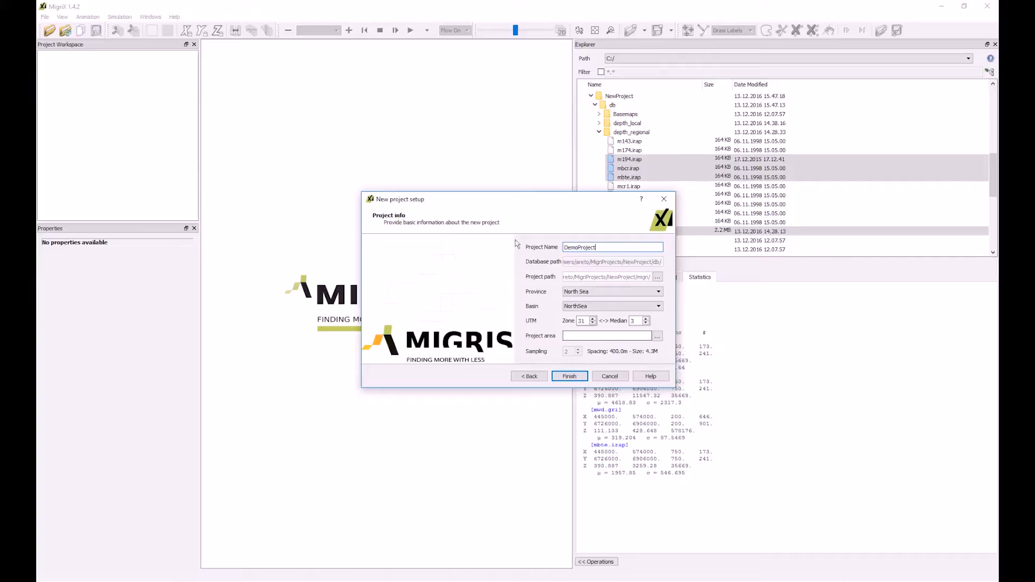
click(615, 306)
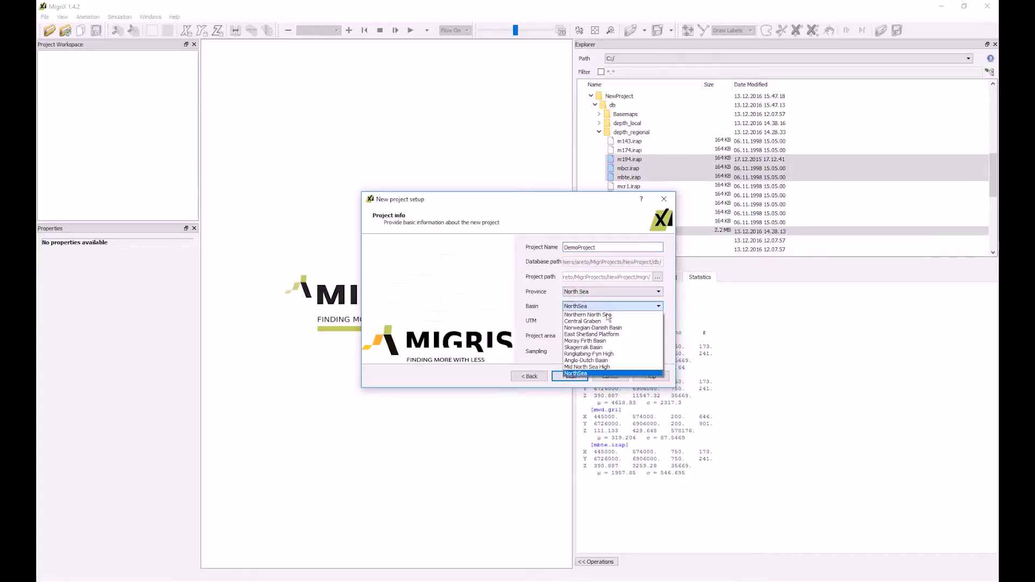
click(605, 320)
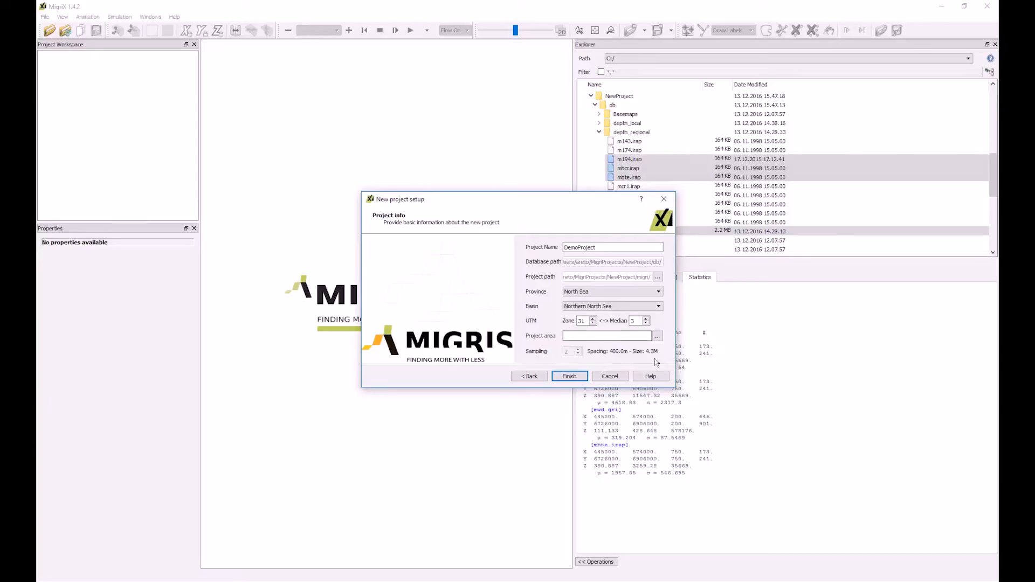
click(564, 378)
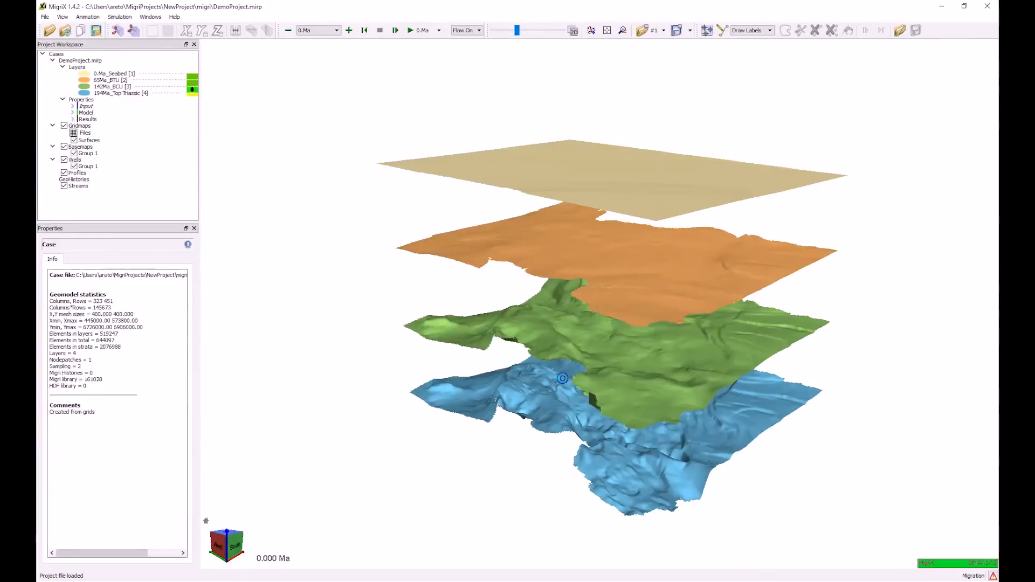
Step: Show the layer names beside the surfaces in the 3D model view
drag(684, 313, 404, 282)
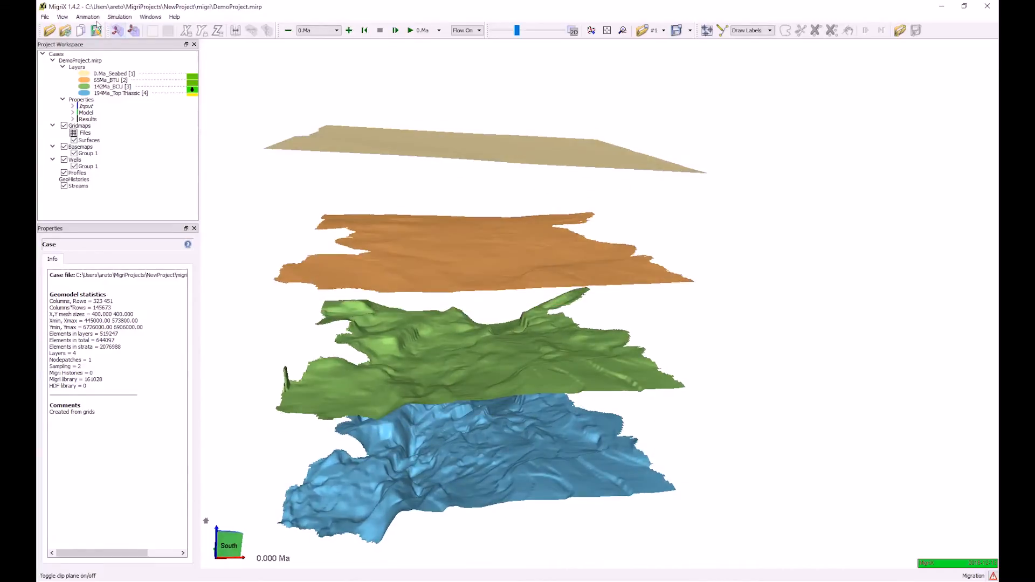
click(62, 17)
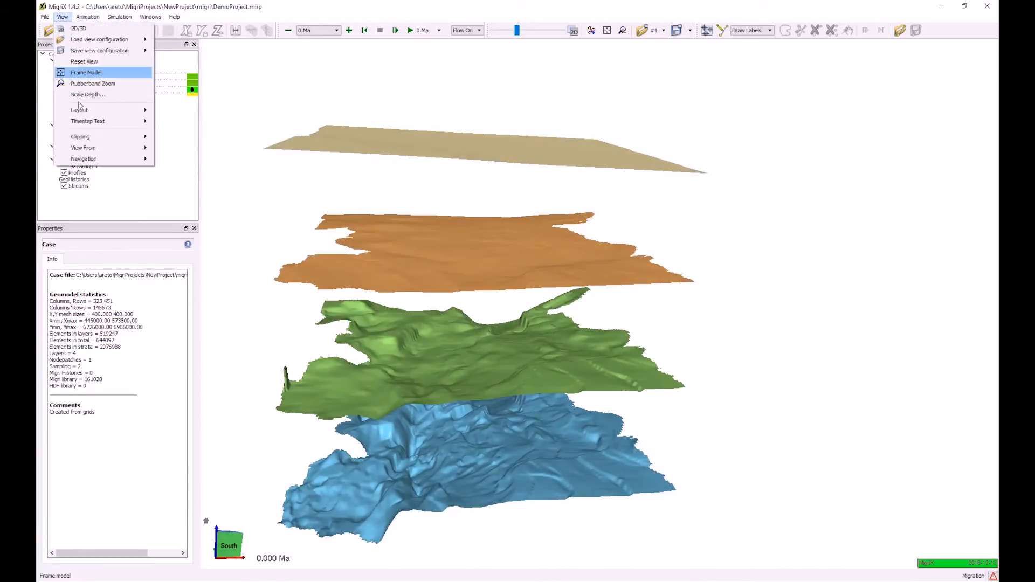
mouse_move(86, 110)
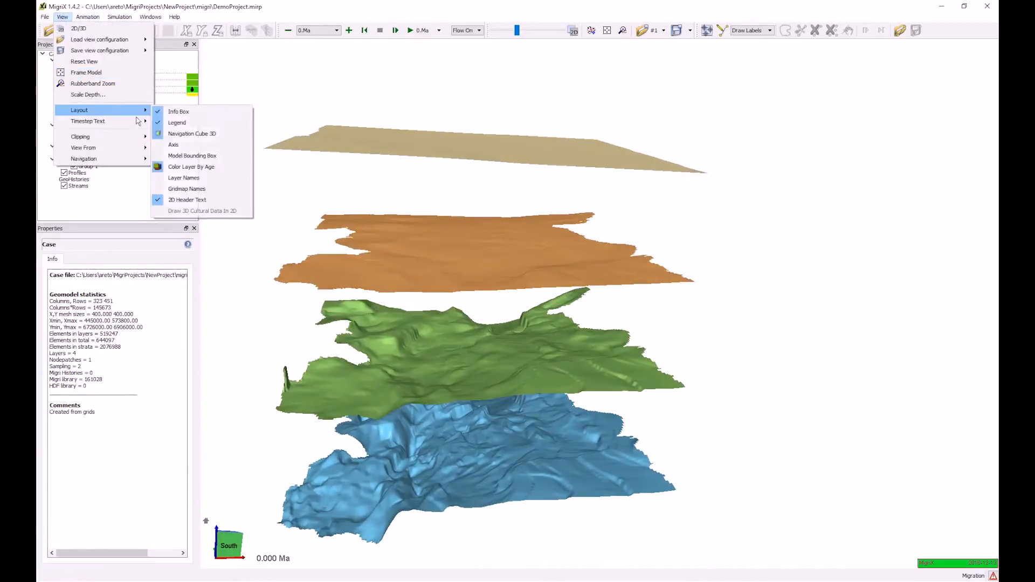
click(186, 178)
drag(396, 264, 491, 231)
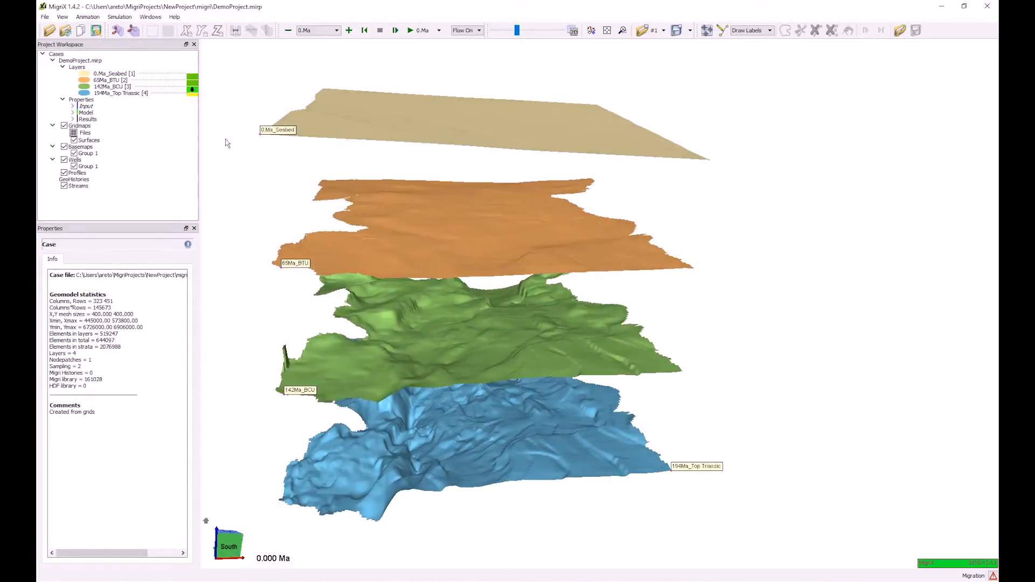
Step: Display the structural Depth property on the model layers, followed by Thickness, and inspect the surfaces
click(74, 113)
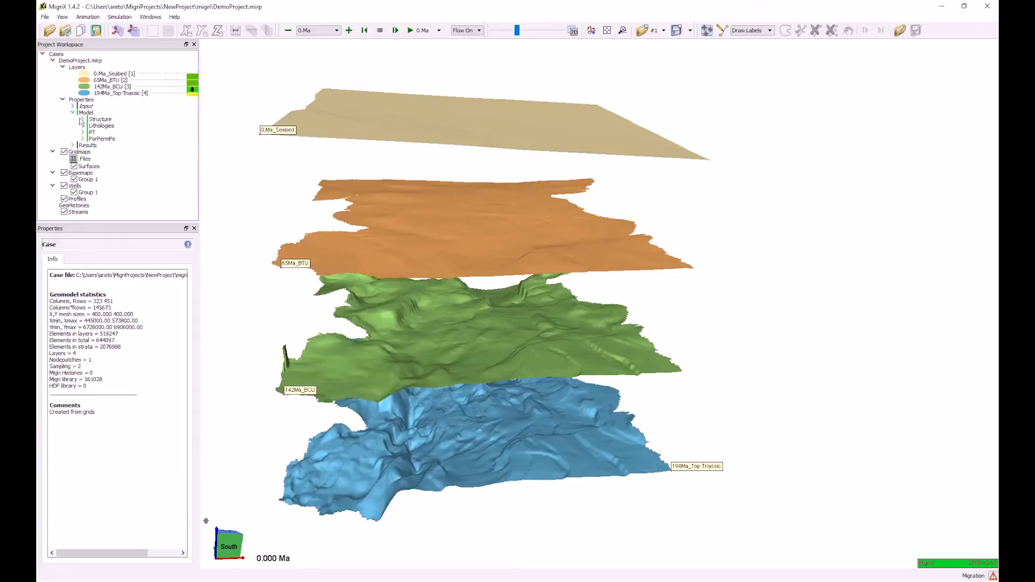
click(81, 119)
click(108, 141)
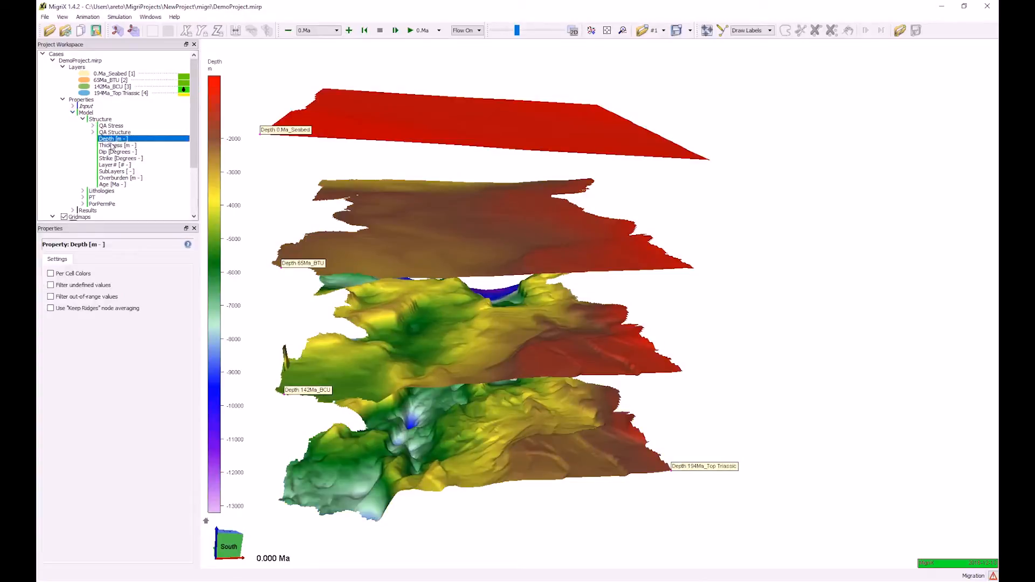
click(113, 145)
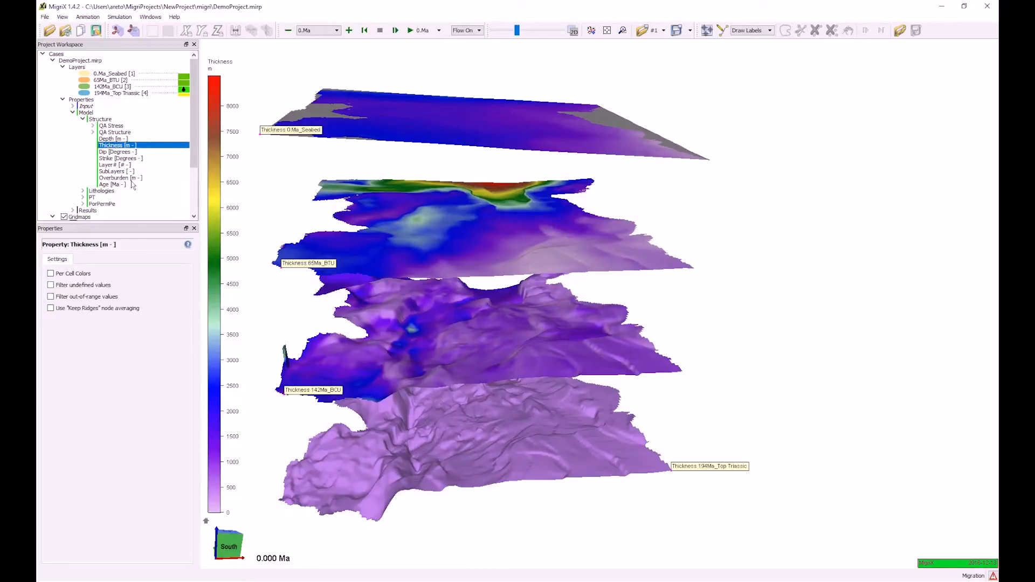
drag(392, 189, 391, 200)
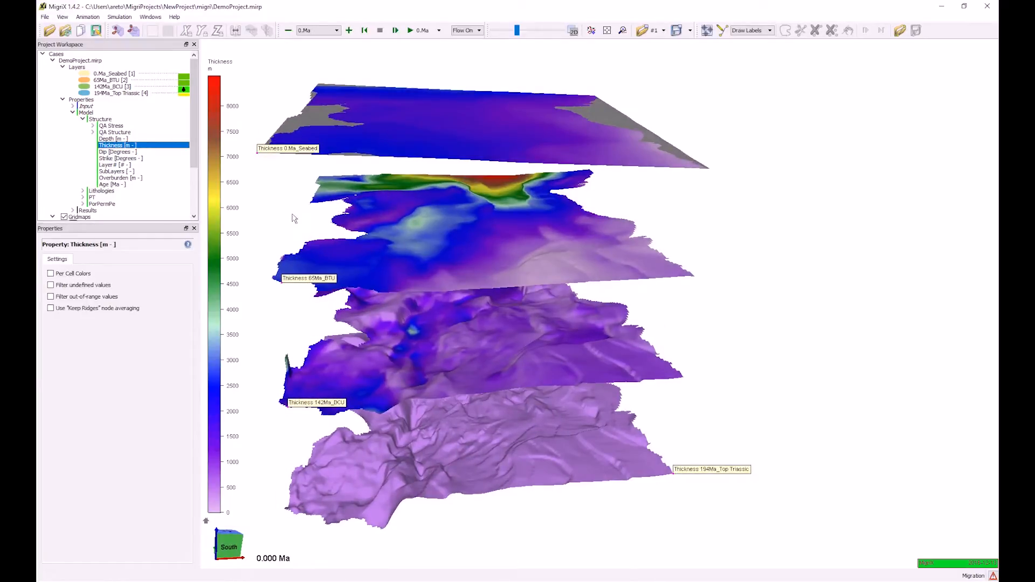
Step: Bring the regional depth grids mtpa.irap, mtmj.irap and mcr1.irap from the file Explorer into the 3D model as horizon updates
click(151, 17)
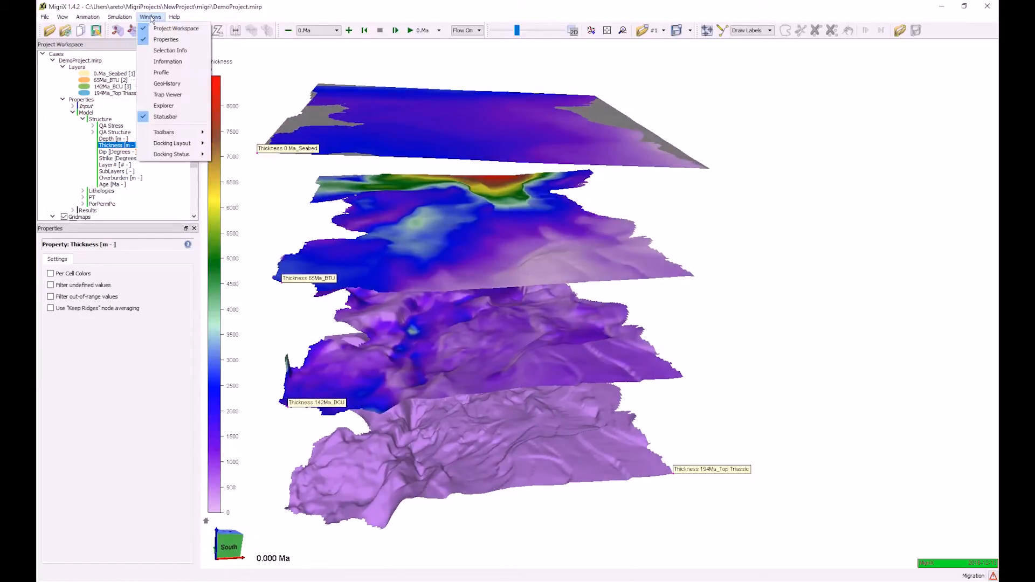
click(164, 106)
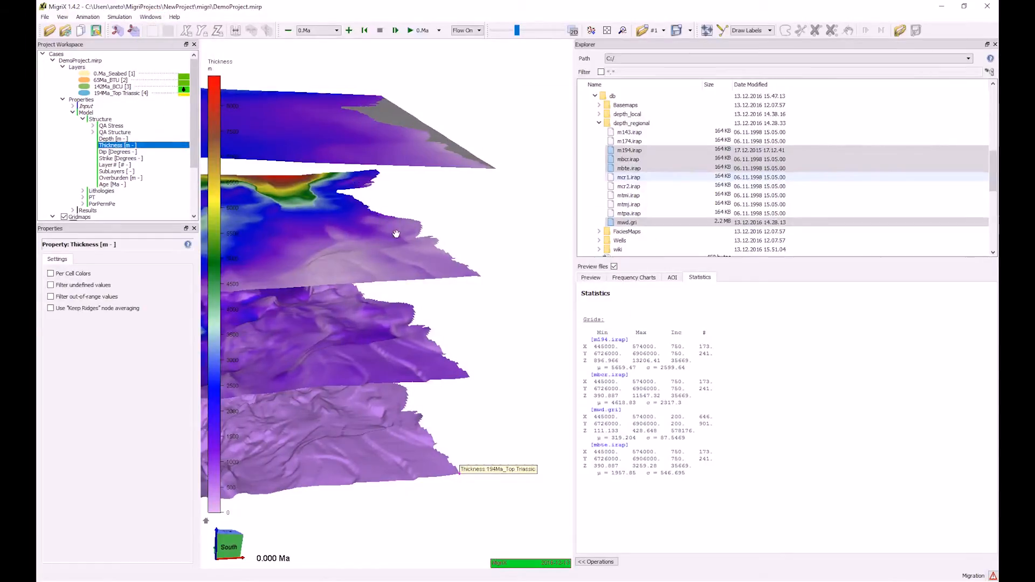
drag(391, 229, 477, 244)
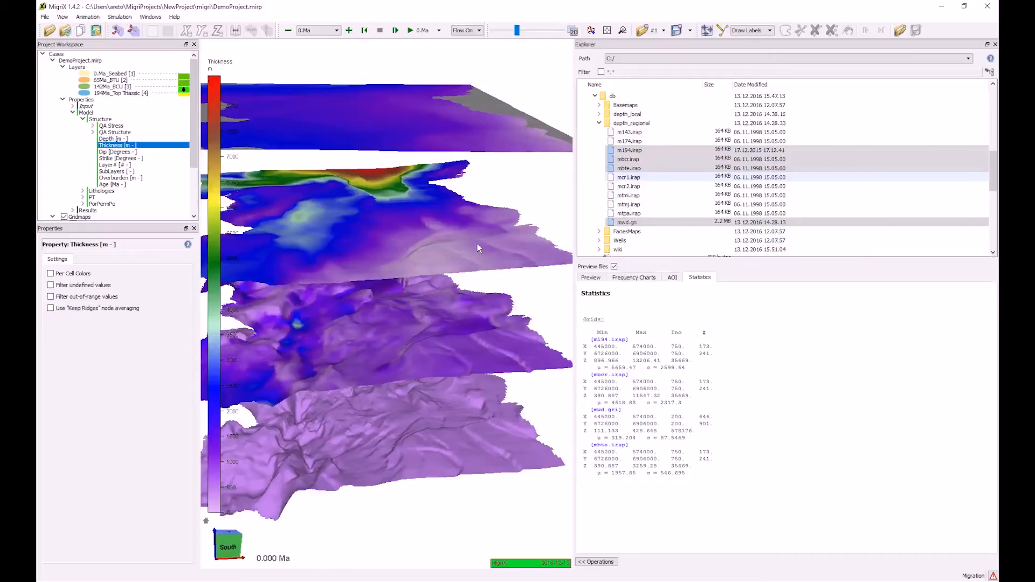
click(630, 214)
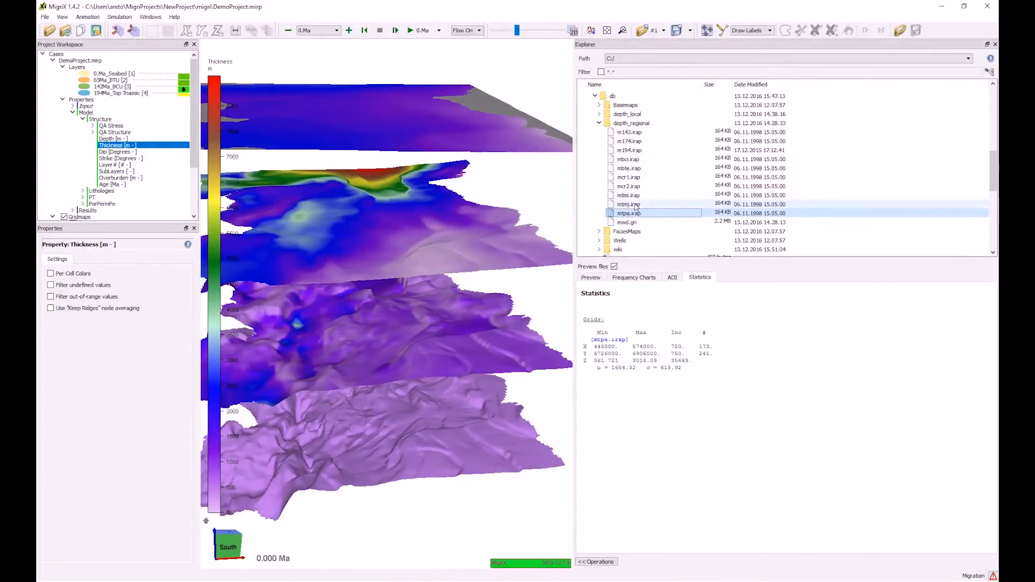
ctrl+click(636, 205)
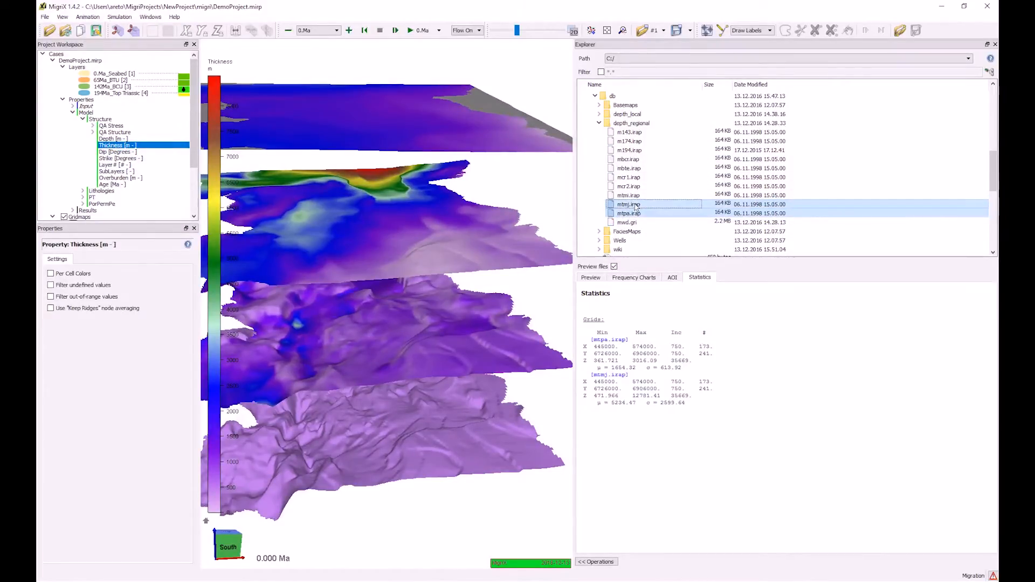
ctrl+click(638, 178)
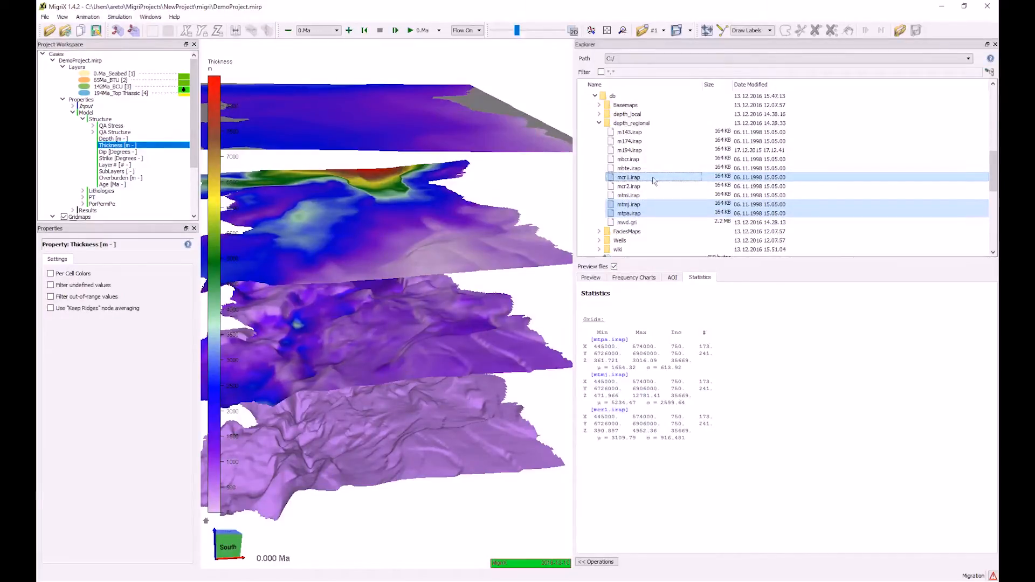
drag(639, 180, 513, 172)
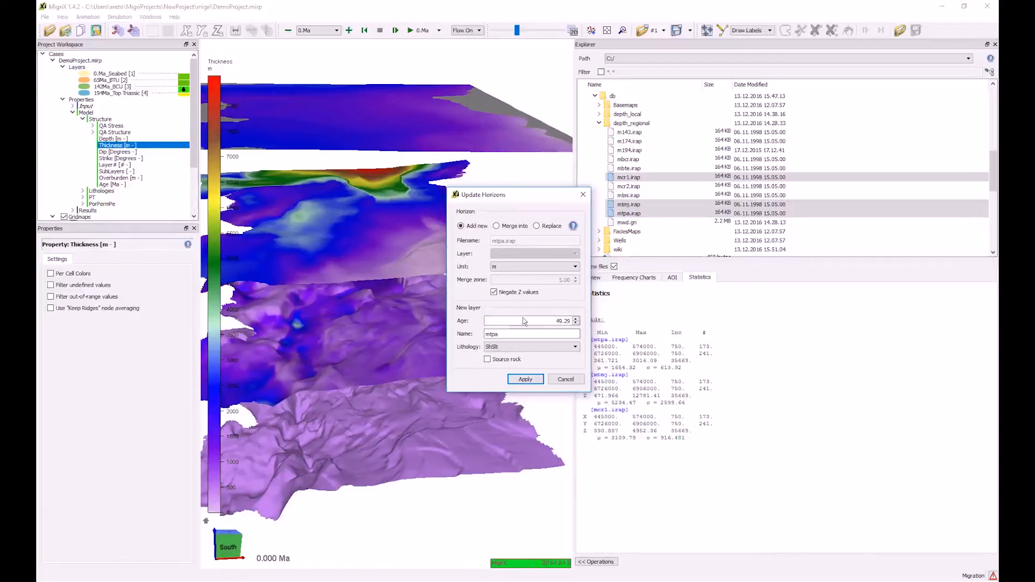
Step: Add mtpa.irap as a new layer named Top Paleocene with age 55 and lithology SltSs
drag(541, 321, 580, 323)
text(55)
key(Tab)
text(Top Pal)
click(509, 348)
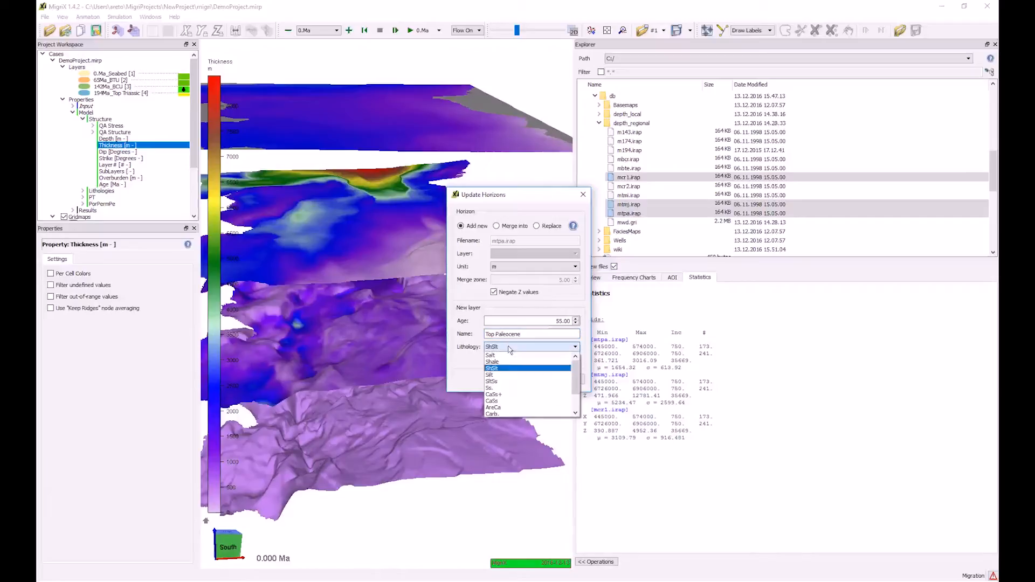
click(505, 382)
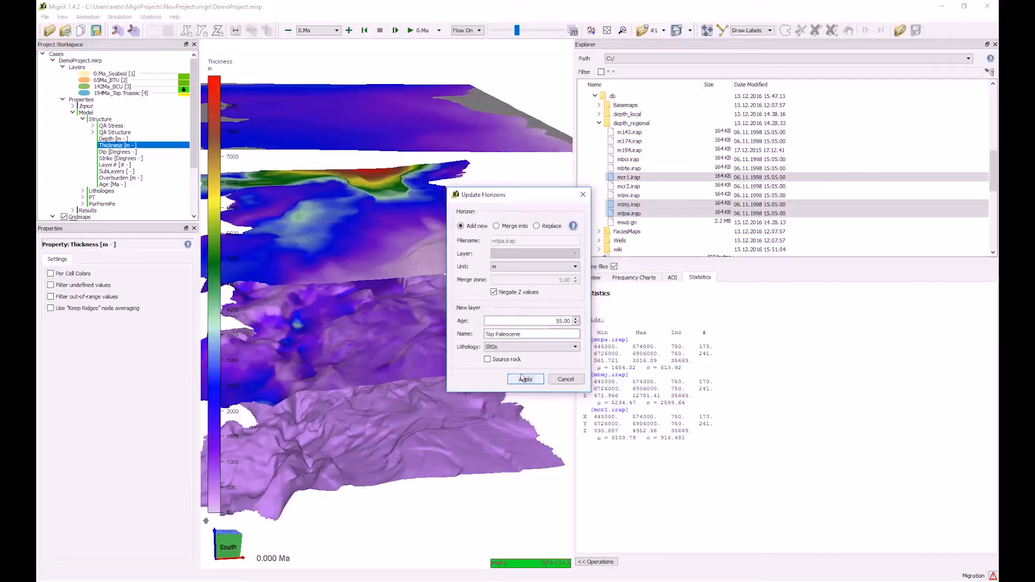
click(525, 380)
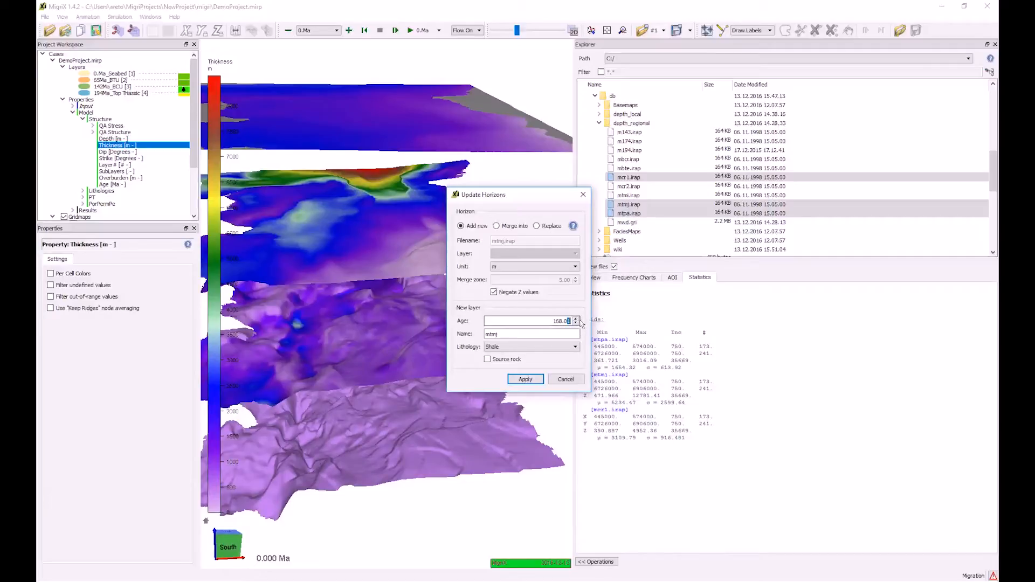
Step: Add mtmj.irap as a new layer named Mid Jurassic with age 168 and lithology Ss
key(BackSpace)
double_click(503, 336)
text(Mid Jurassic)
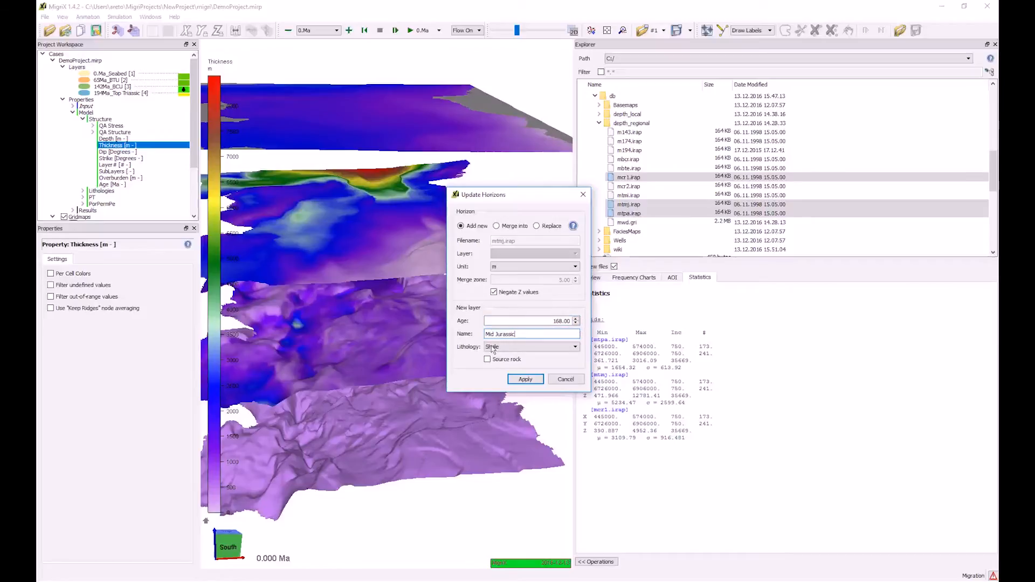
click(492, 348)
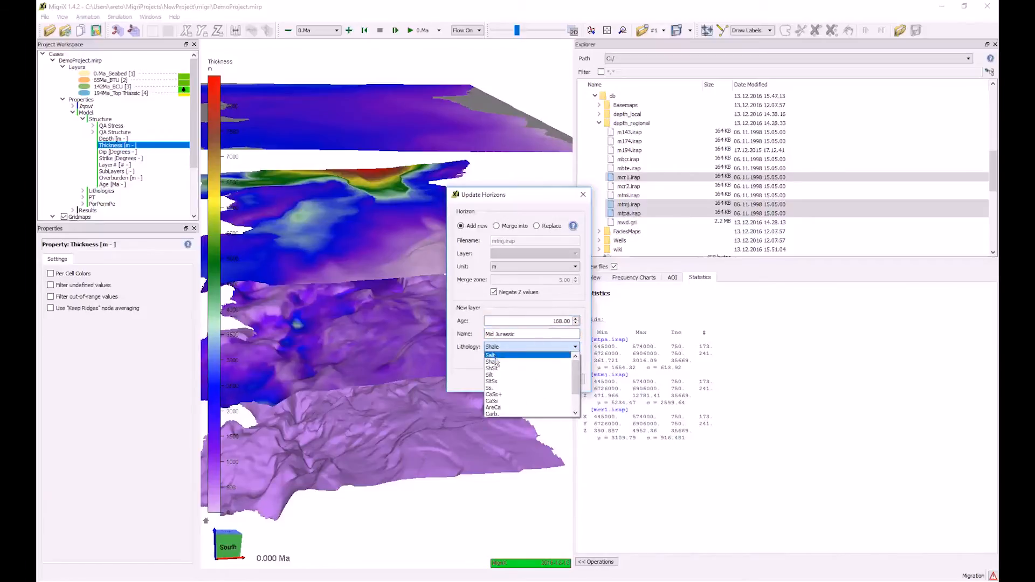
click(501, 388)
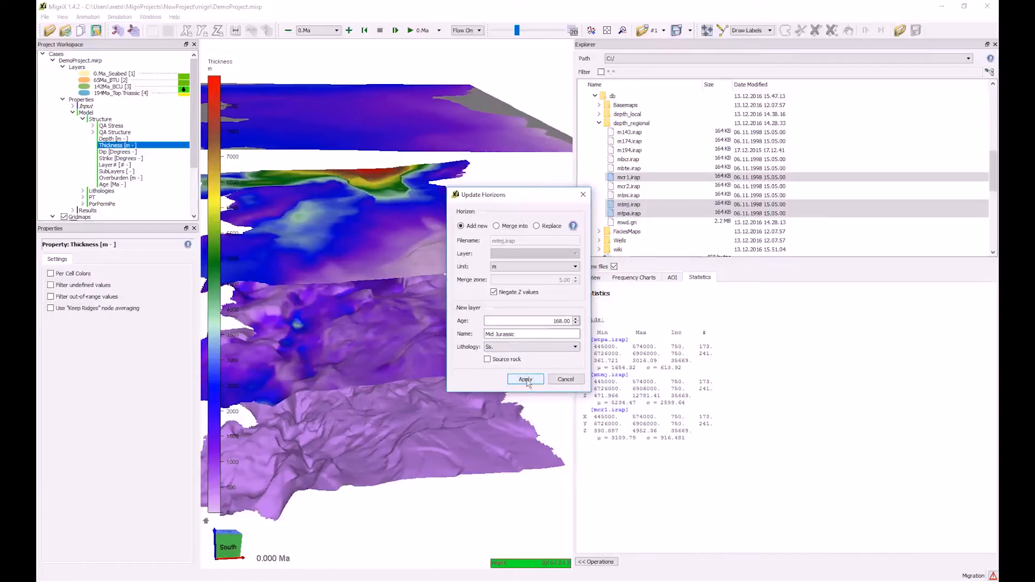
click(526, 380)
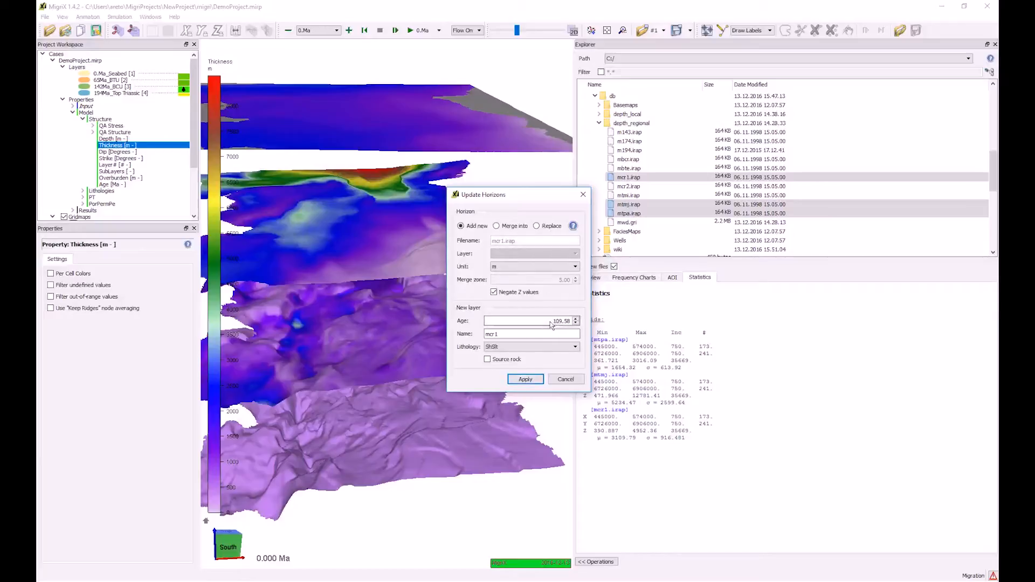
Step: Add mcr1.irap as a new layer named Lower Cretaceous with age 100 and lithology CaSh, and build the geometry with a project reload
drag(551, 322, 568, 324)
text(100)
key(Tab)
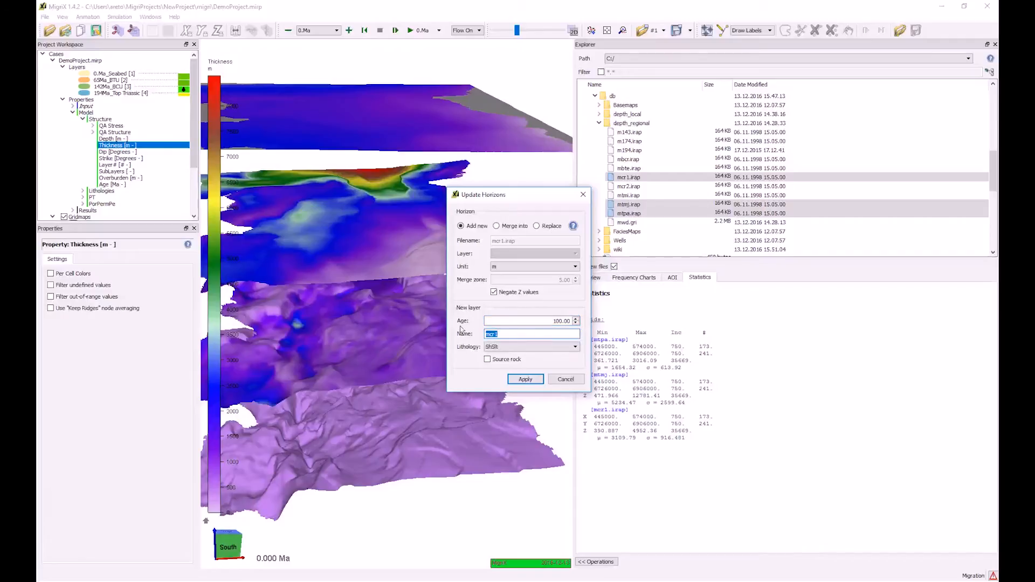
text(Lower Cretaa)
key(BackSpace)
text(ceous)
click(506, 347)
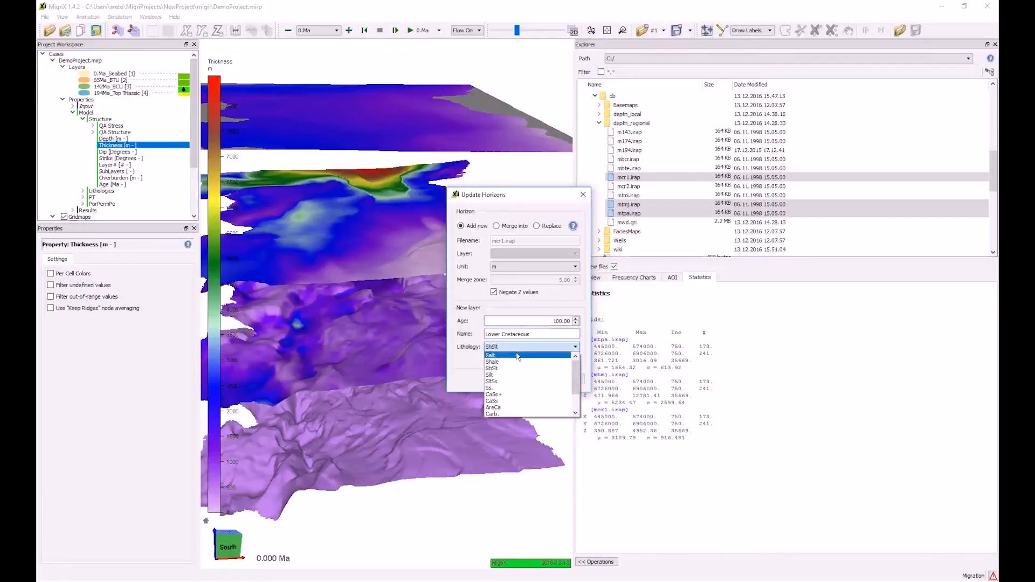
scroll(523, 385, down, 2)
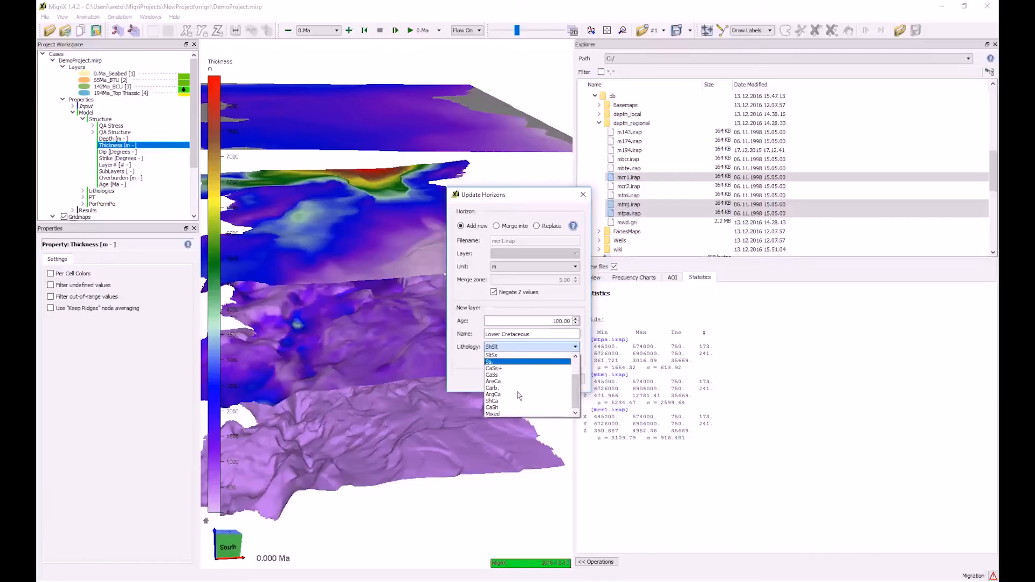
scroll(522, 391, down, 2)
click(522, 393)
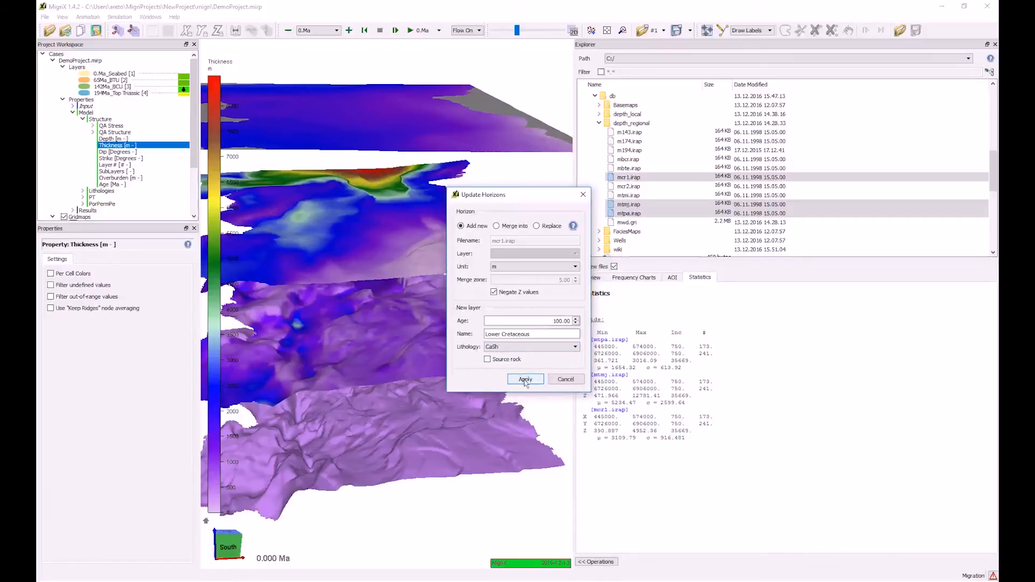
click(526, 382)
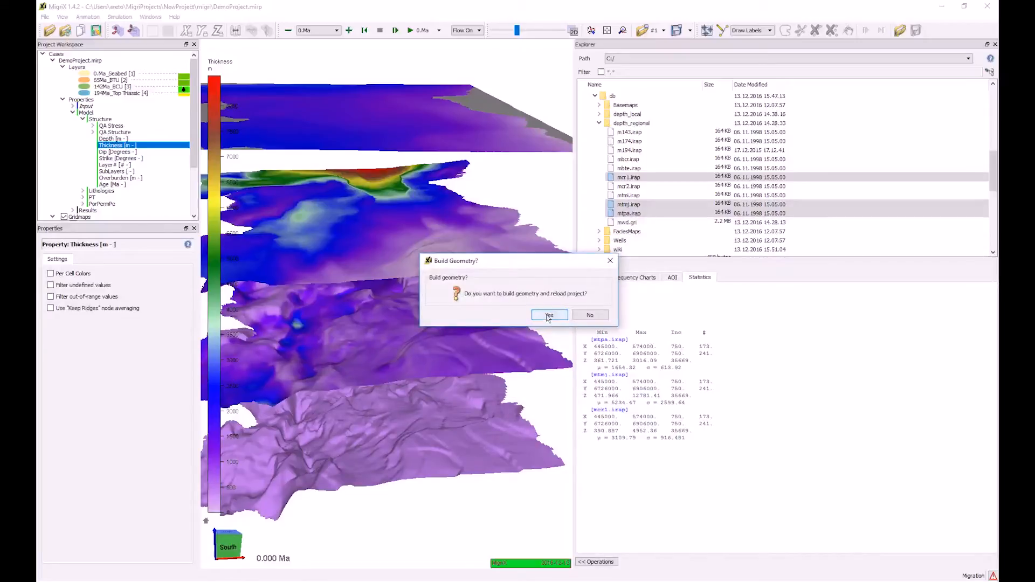
click(548, 315)
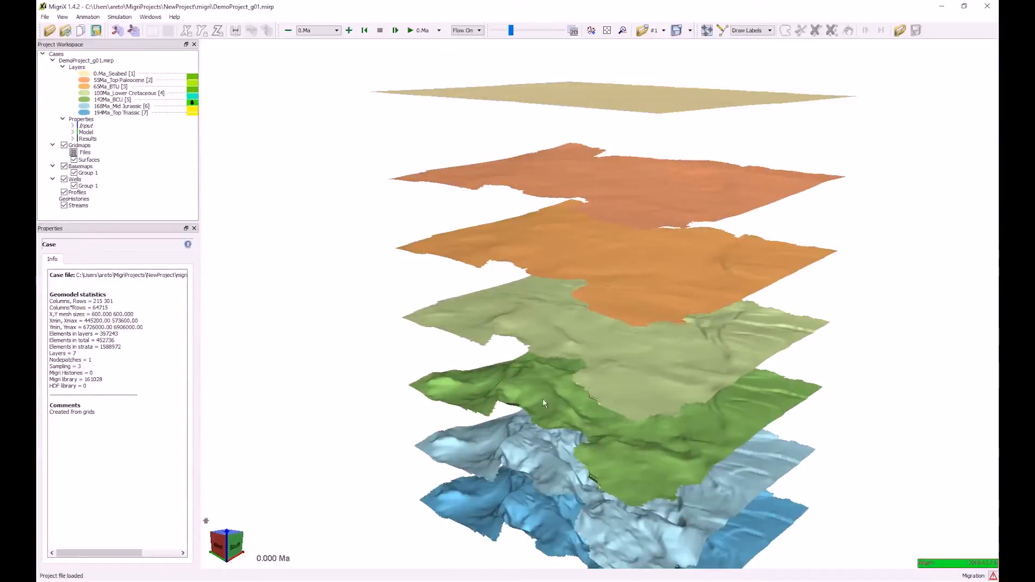
Step: Show the layer names on the surfaces of the rebuilt seven-layer model
drag(608, 360, 470, 312)
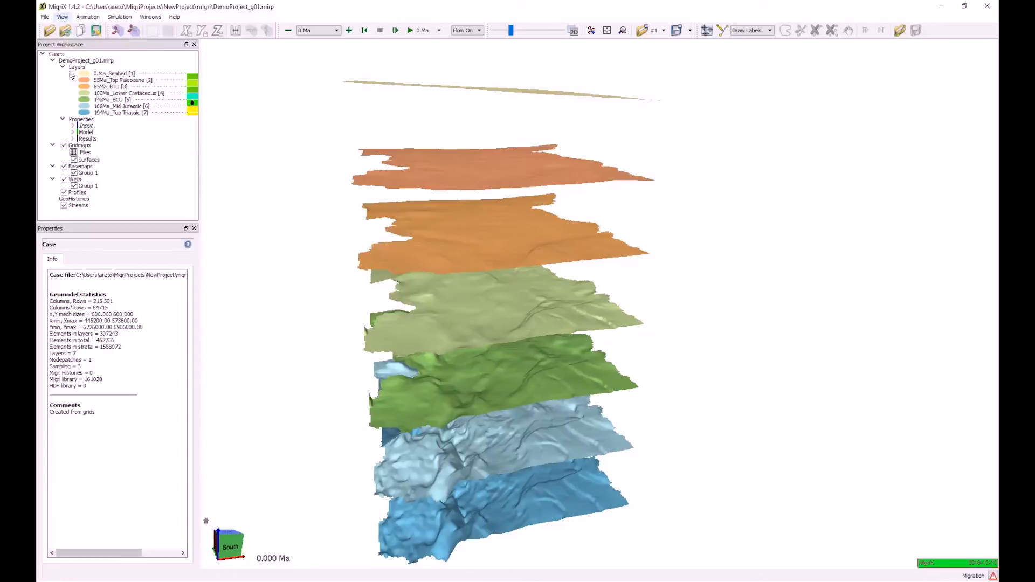
click(62, 17)
mouse_move(81, 111)
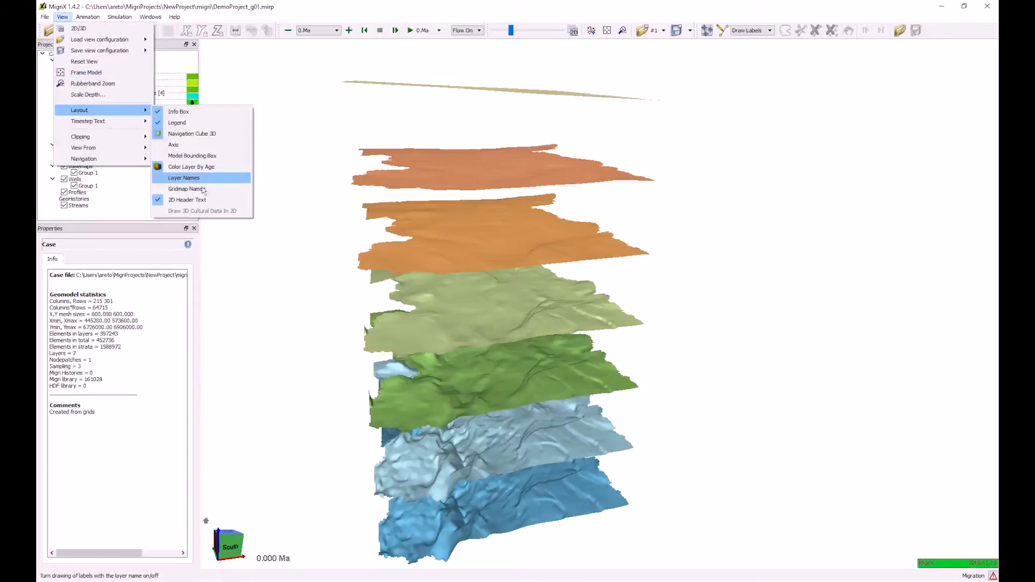
click(186, 177)
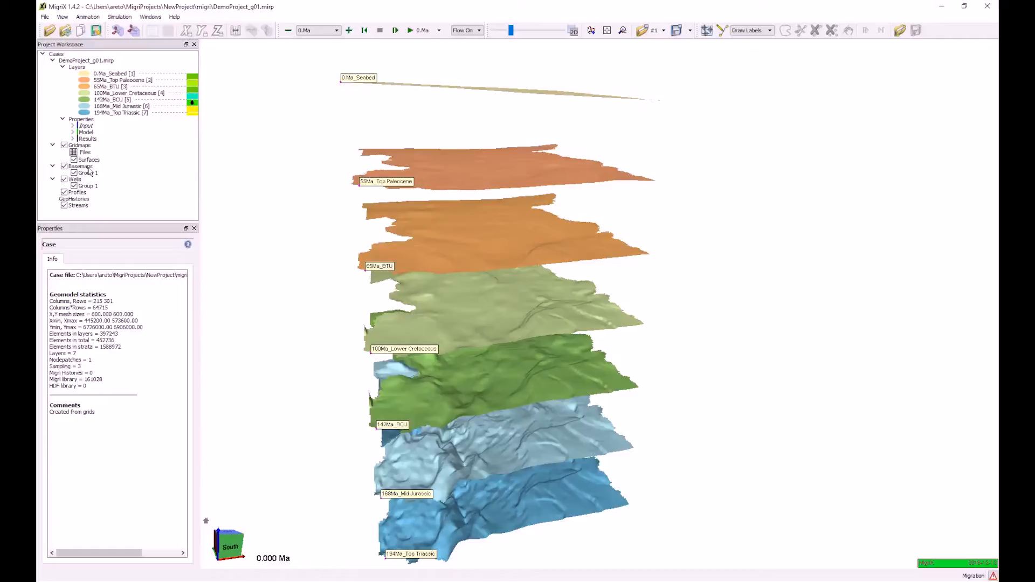
Step: Display the structural Depth property on the layers of the rebuilt model
click(73, 132)
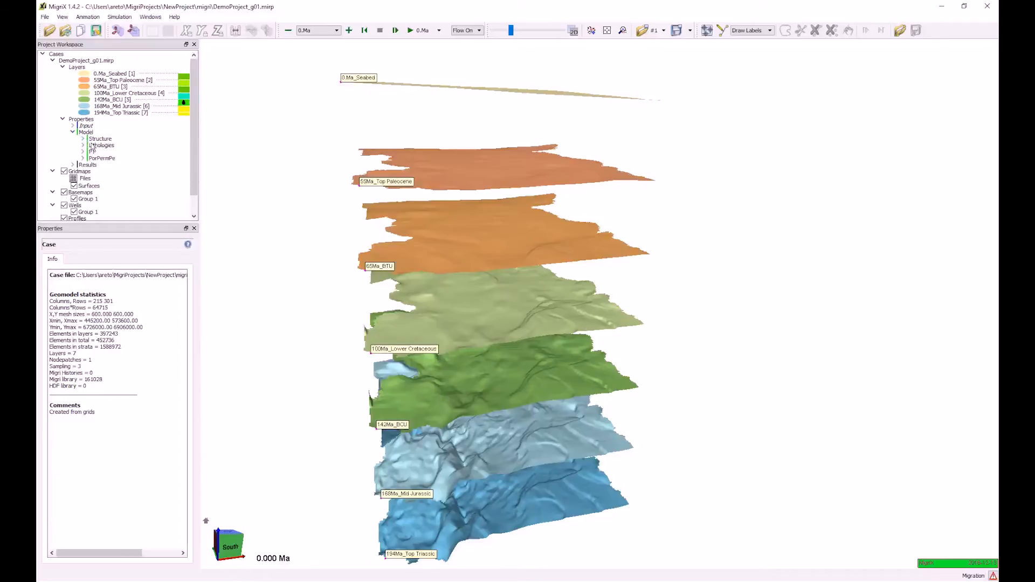
click(82, 139)
click(112, 158)
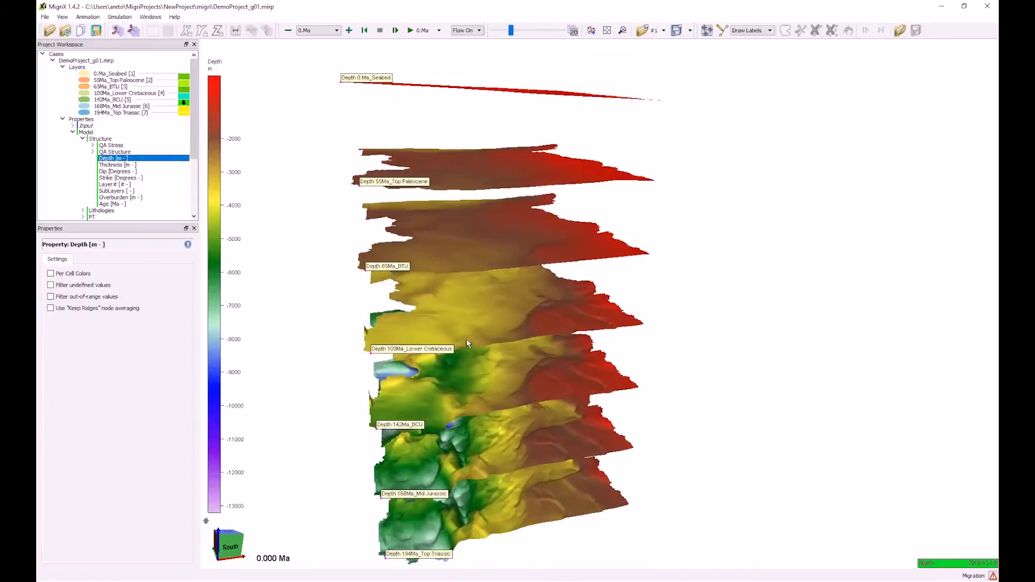
drag(467, 338, 457, 331)
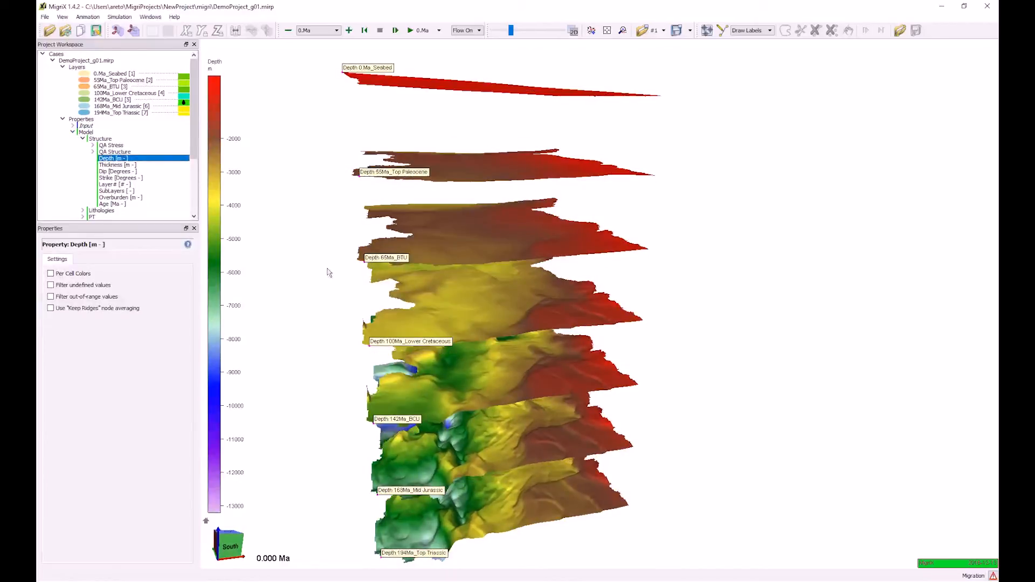
scroll(196, 182, down, 1)
scroll(195, 181, down, 5)
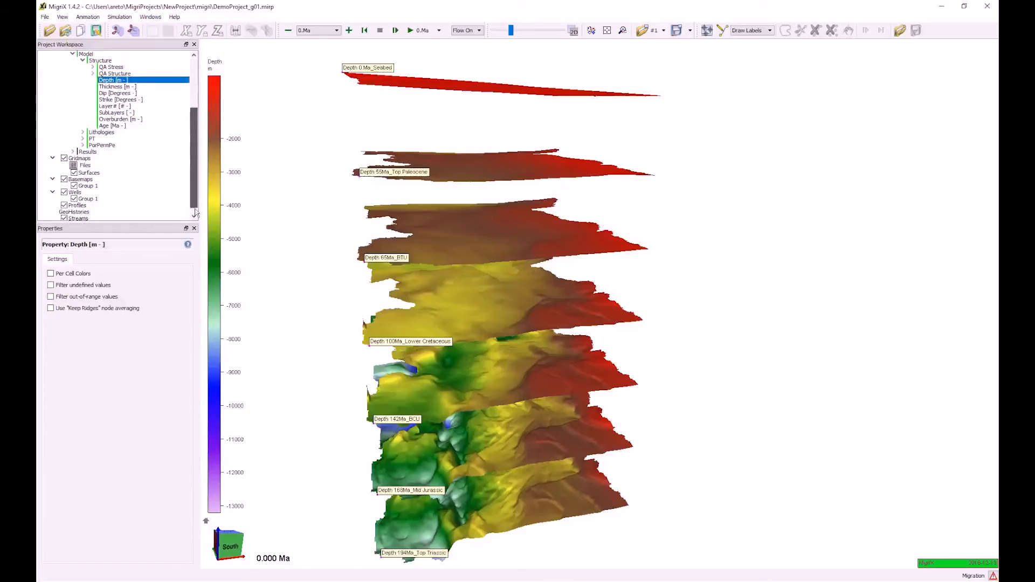
Step: Check the statistics and map preview of the local grid BCret_Depth_200m.gri from the depth_local folder in the file Explorer
click(150, 16)
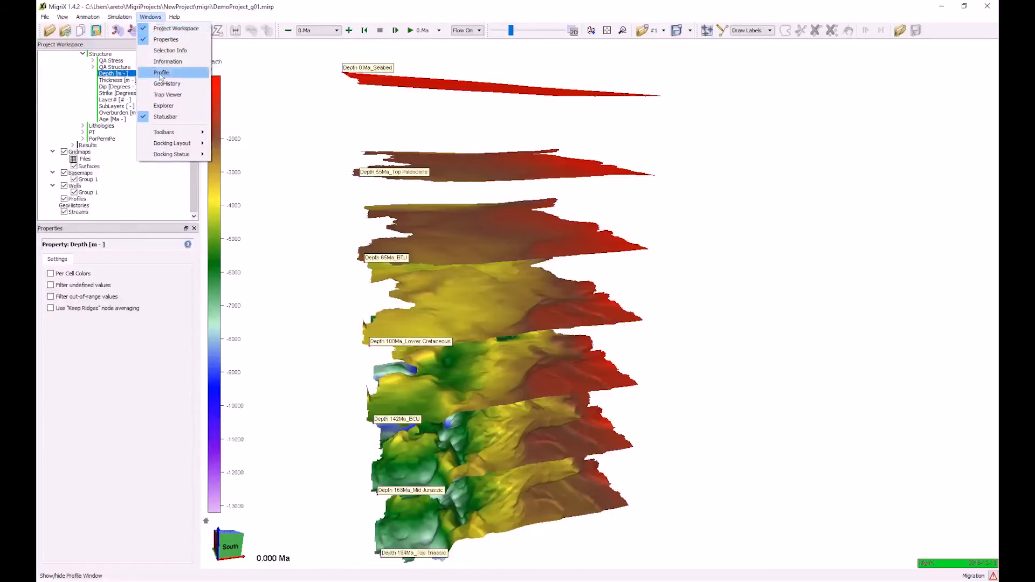
click(164, 105)
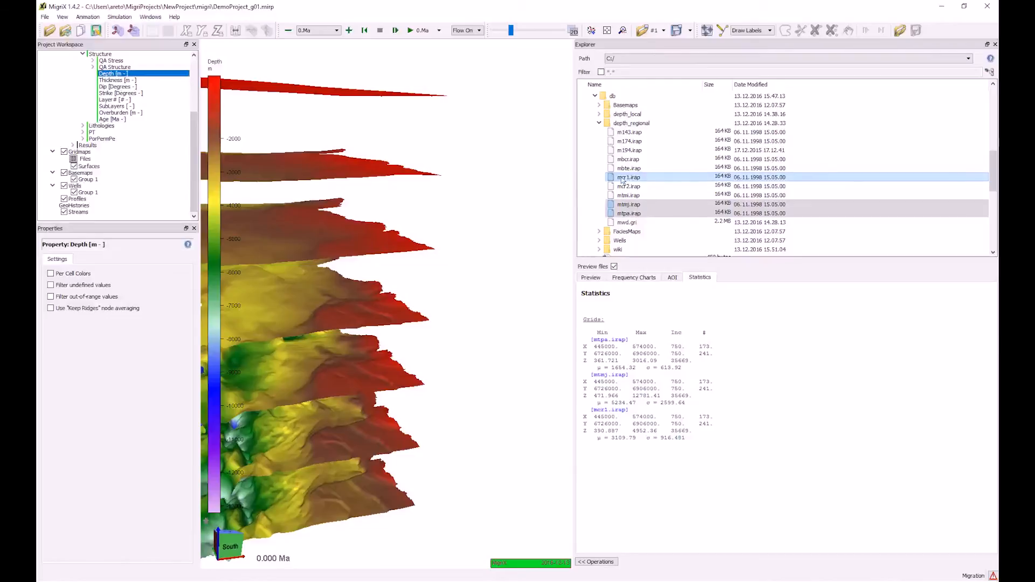
drag(573, 181, 771, 126)
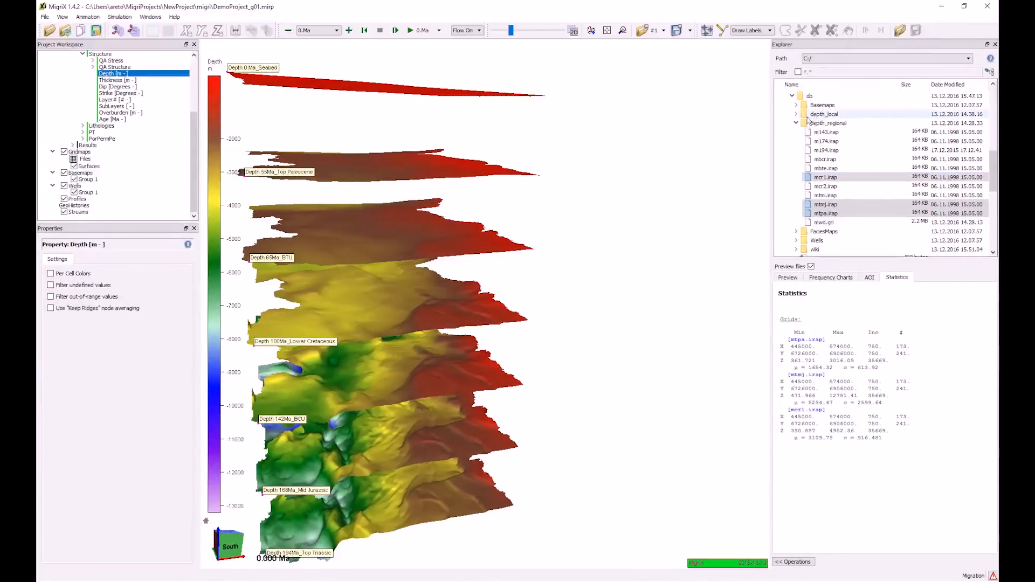
click(796, 114)
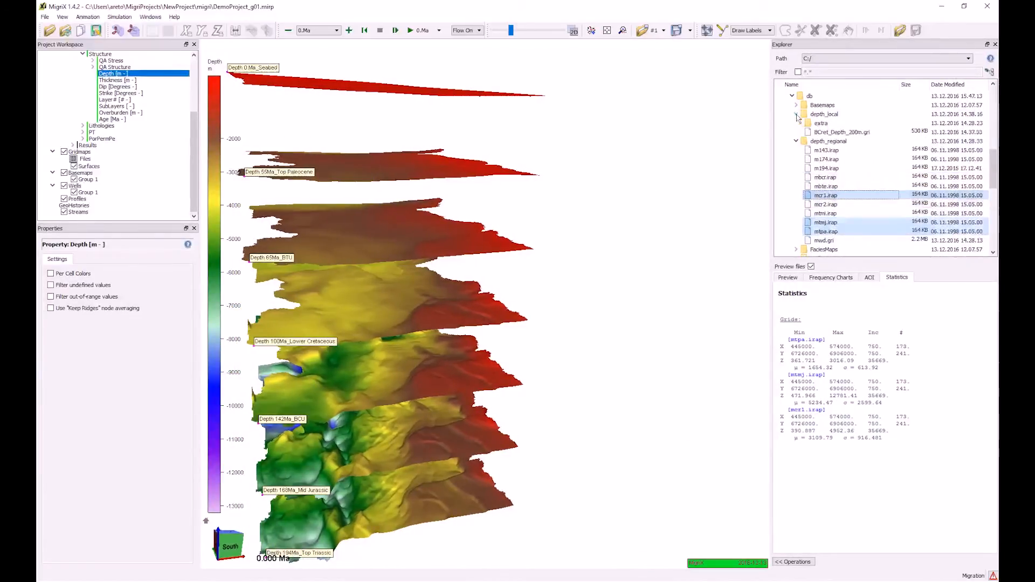
click(828, 132)
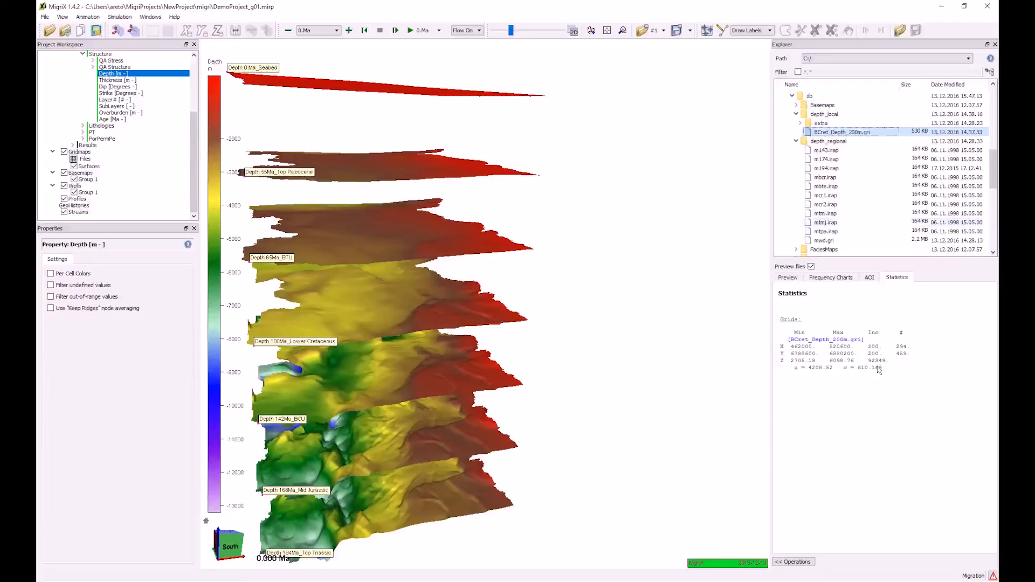
click(787, 278)
Step: Hide all model layers except 142Ma_BCU
drag(412, 285, 535, 302)
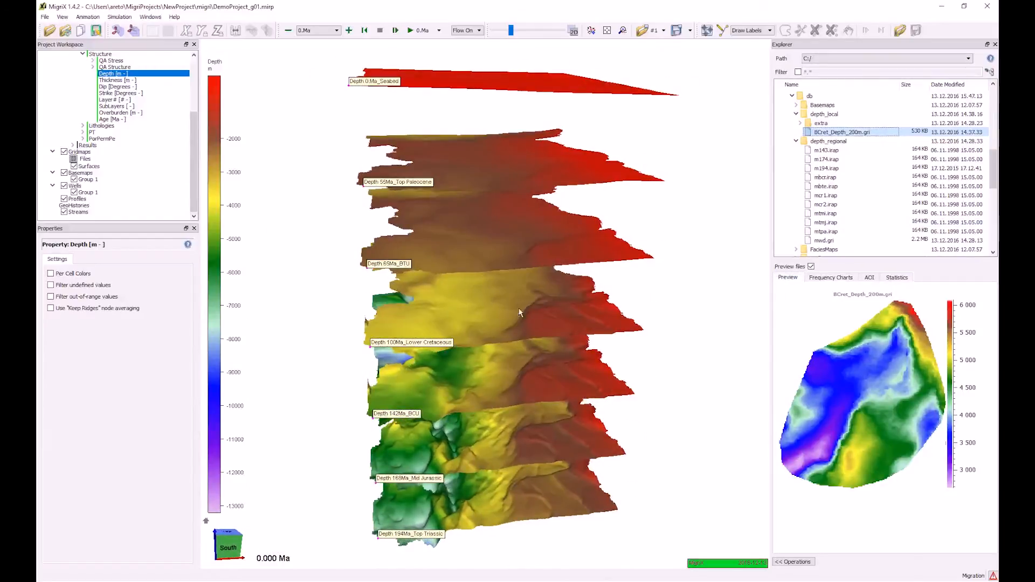
right_click(473, 376)
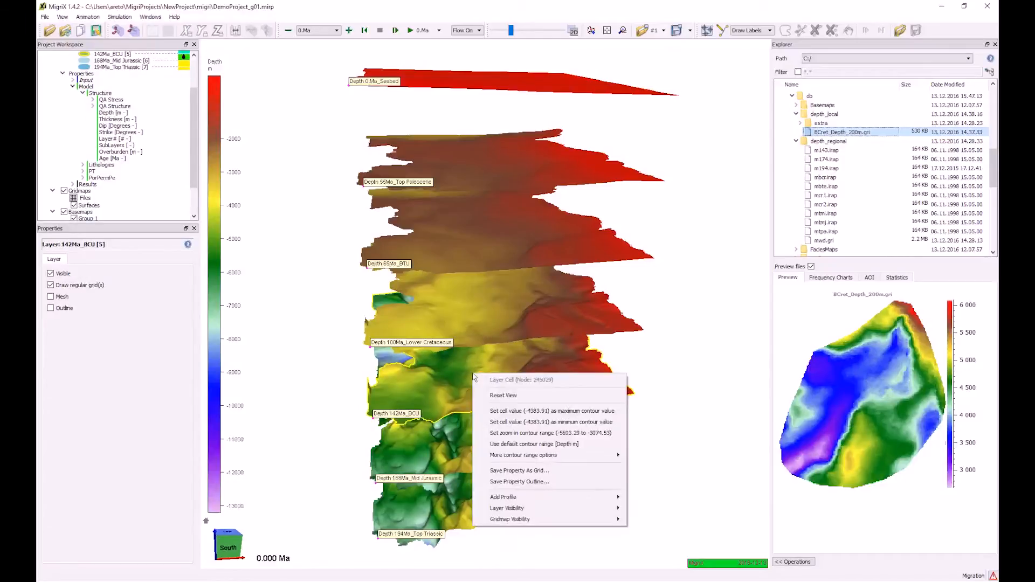
mouse_move(515, 510)
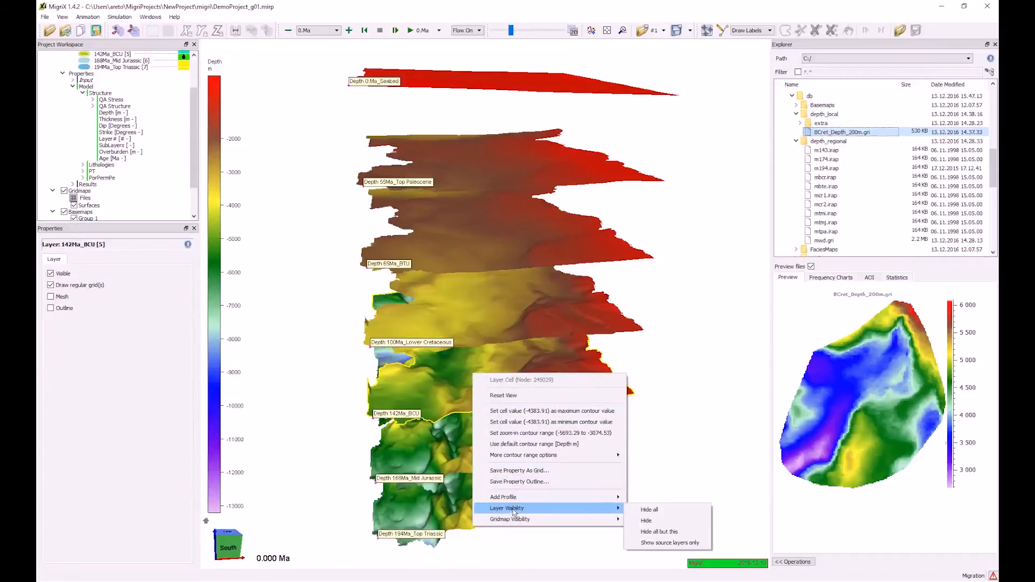
click(659, 531)
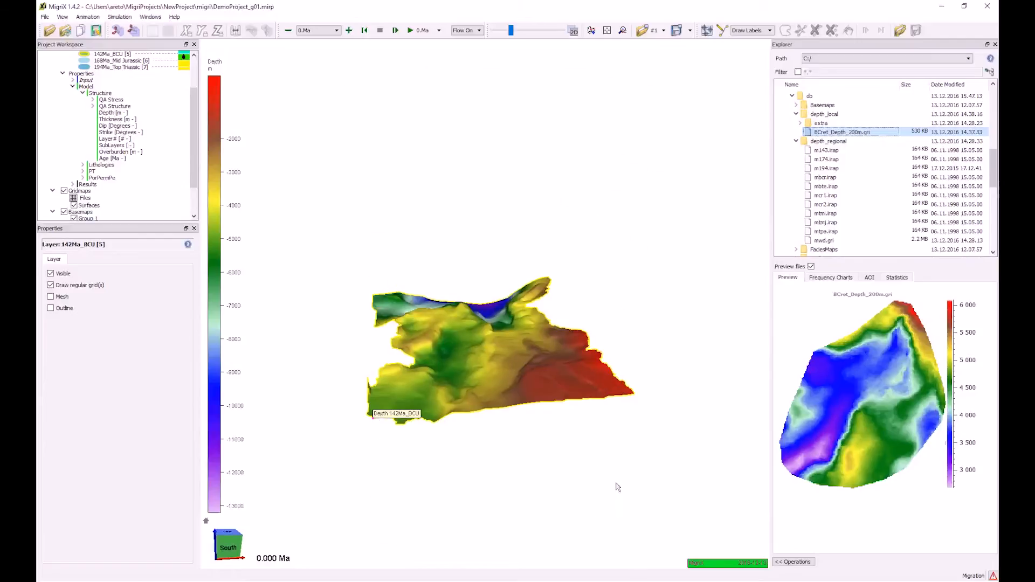
right_click(545, 386)
click(490, 225)
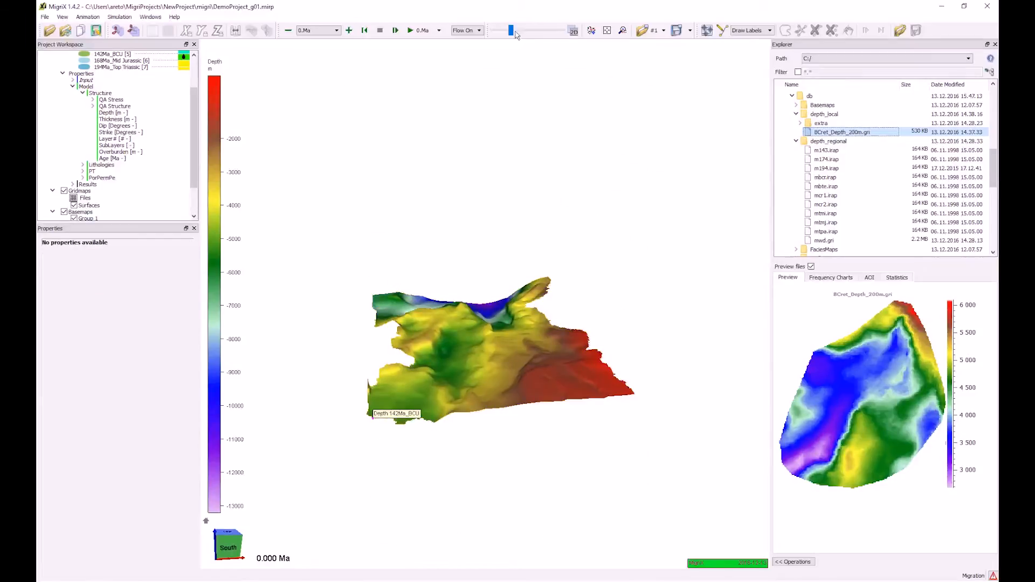
Step: Reduce the vertical layer separation to its minimum so the BCU surface sits at its true depth position
drag(511, 34, 493, 33)
drag(545, 213, 509, 286)
scroll(462, 166, up, 3)
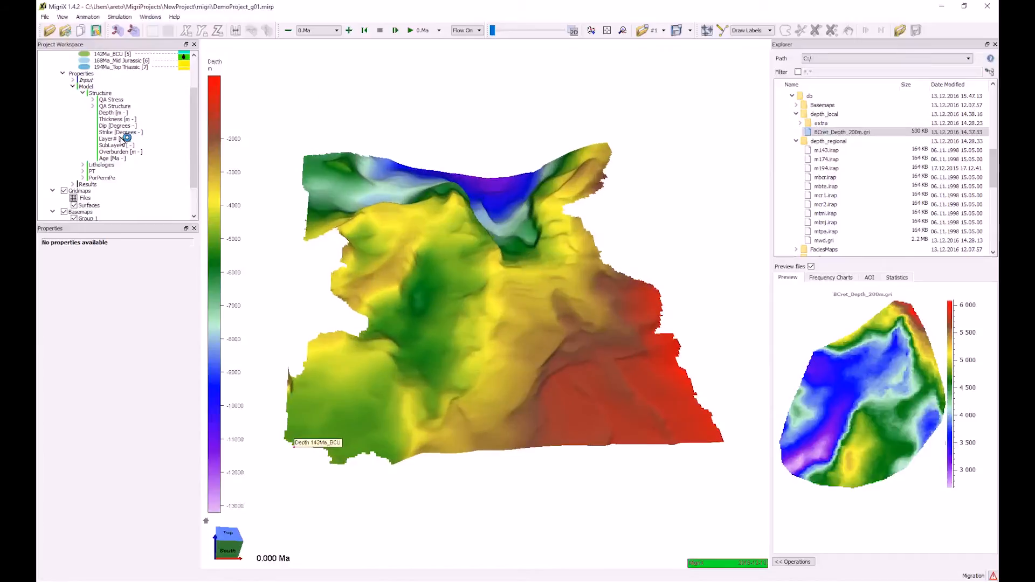
Step: Import BCret_Depth_200m.gri from the depth_local folder into a new gridmap depth group named localMaps
scroll(100, 167, down, 2)
click(86, 160)
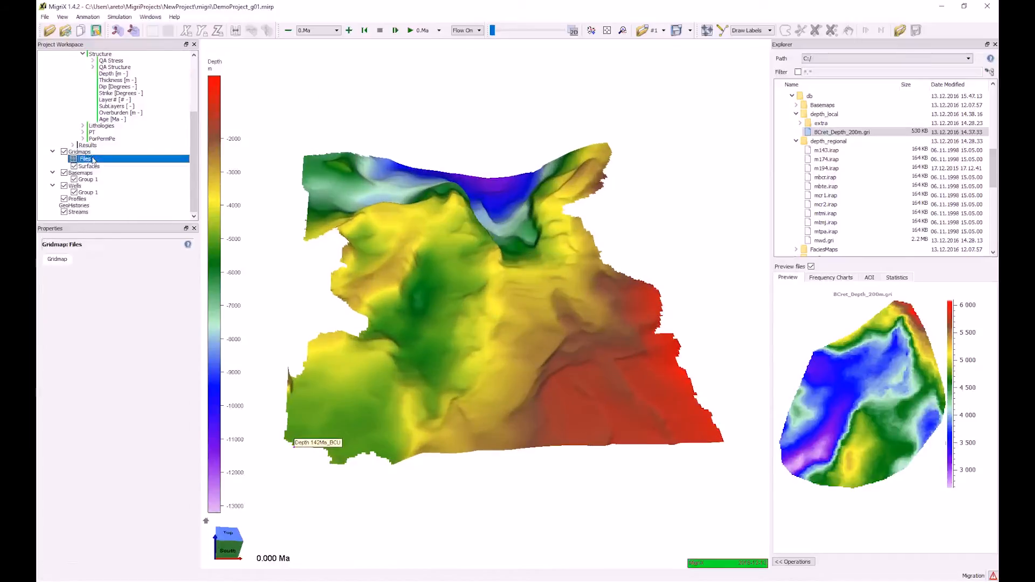
right_click(90, 158)
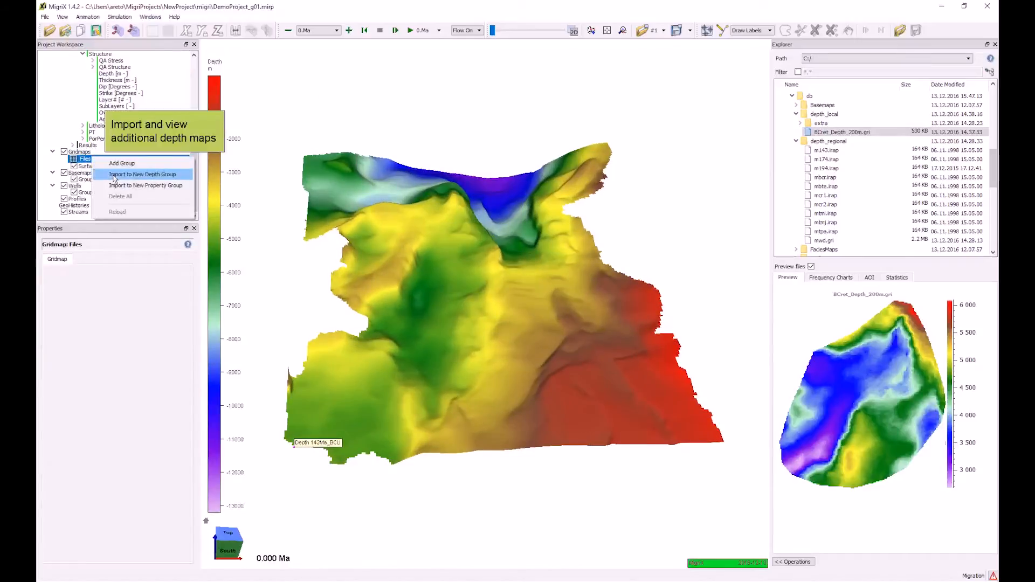
click(116, 175)
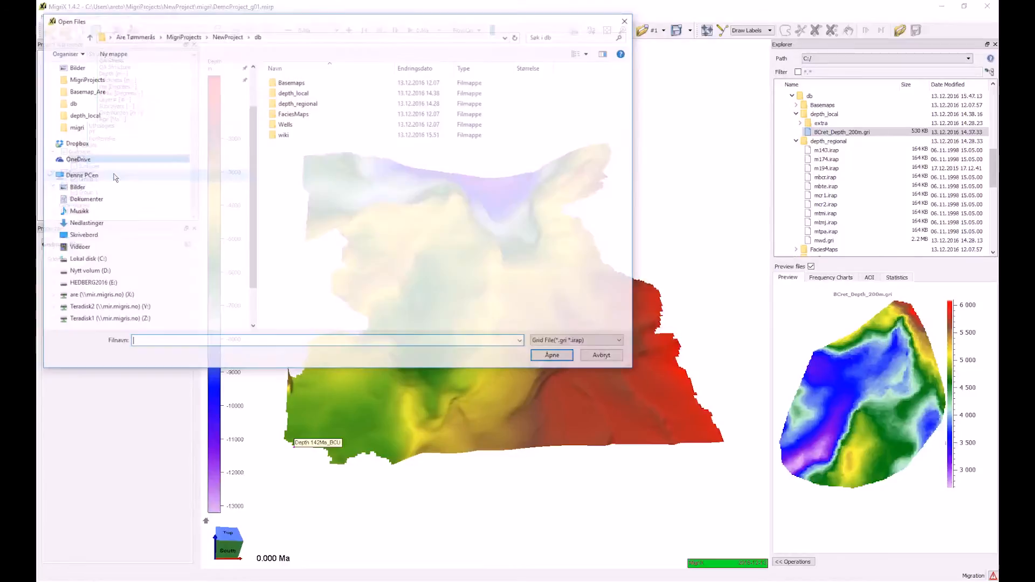
double_click(287, 93)
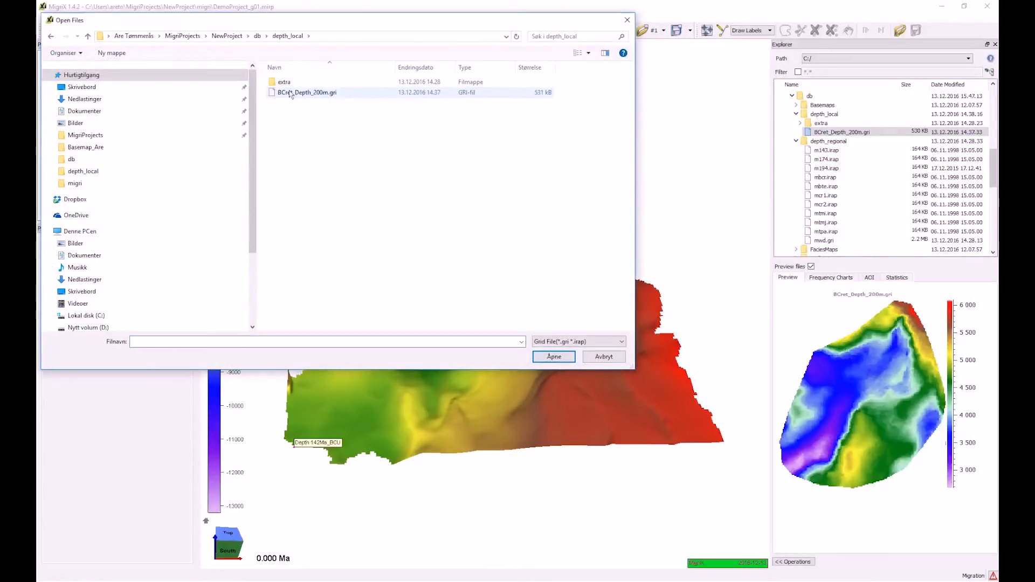
double_click(291, 92)
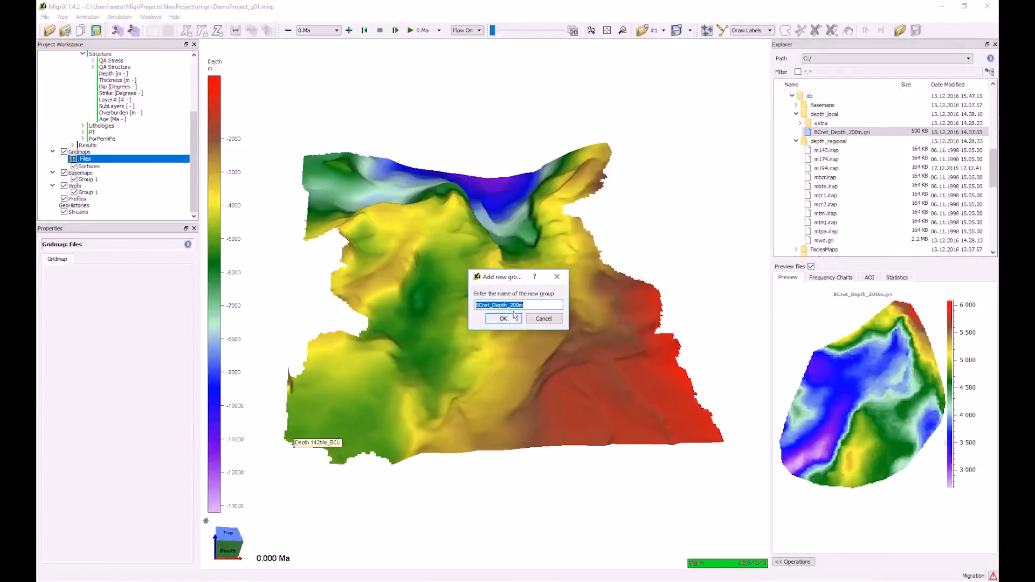
text(localMaps)
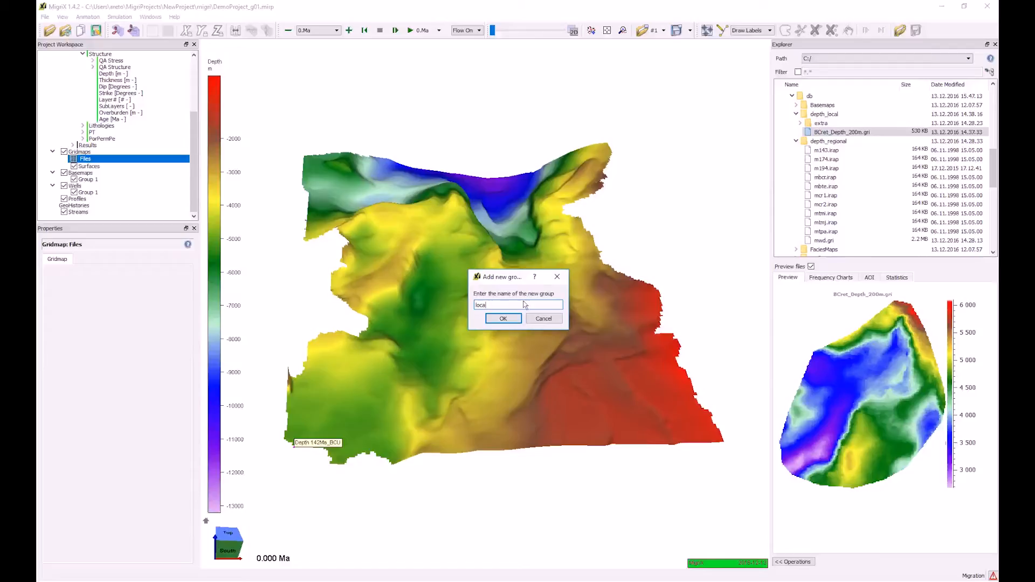
click(496, 319)
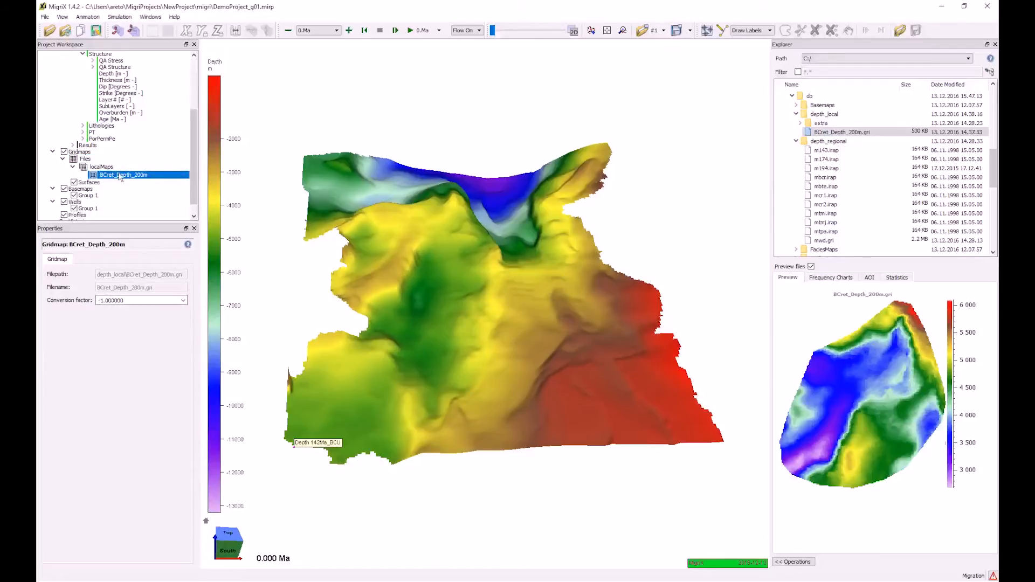
Step: Add the imported BCret_Depth_200m gridmap to the Surfaces group to display it with the BCU layer
right_click(120, 177)
click(161, 179)
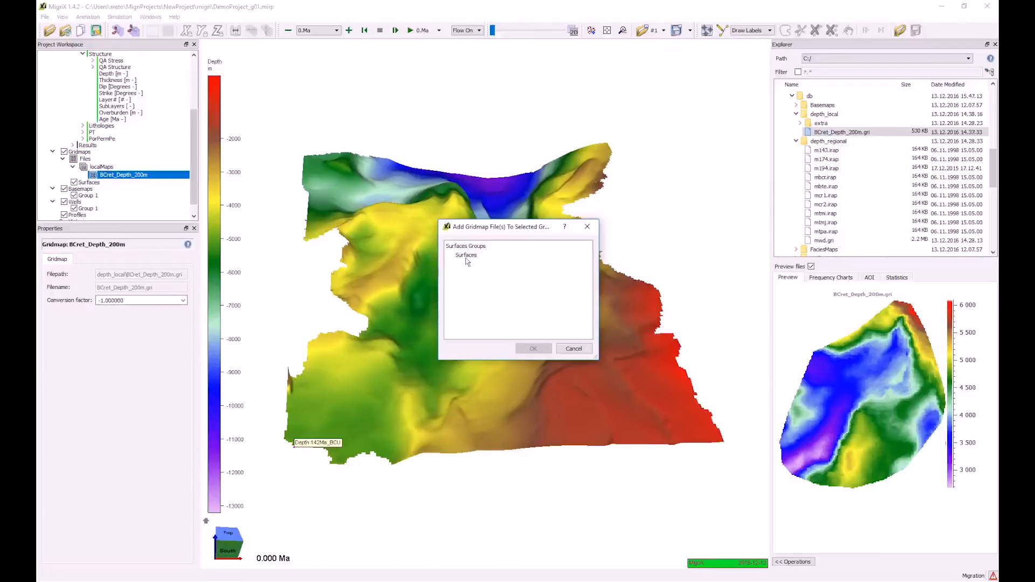
click(467, 260)
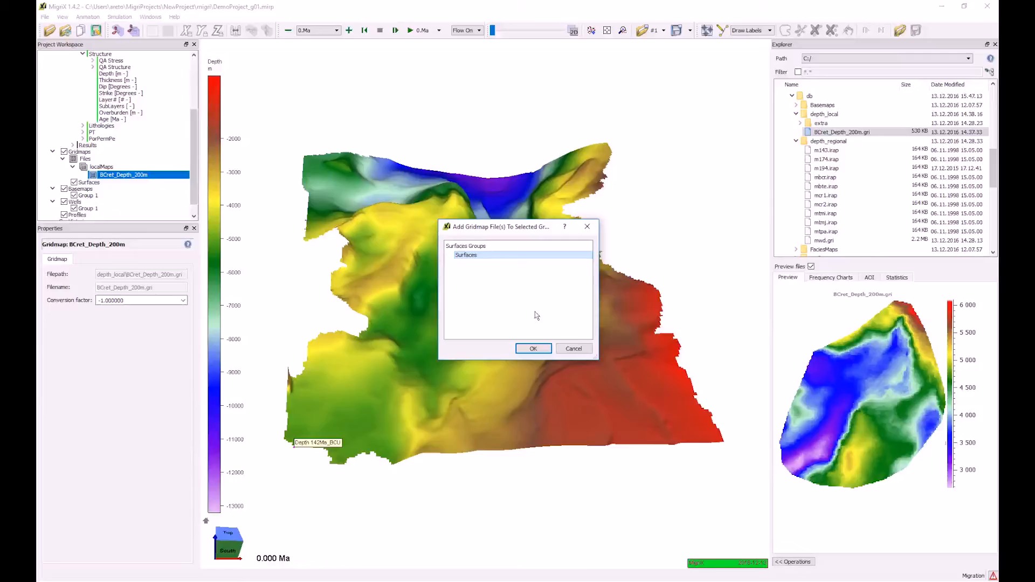
click(533, 349)
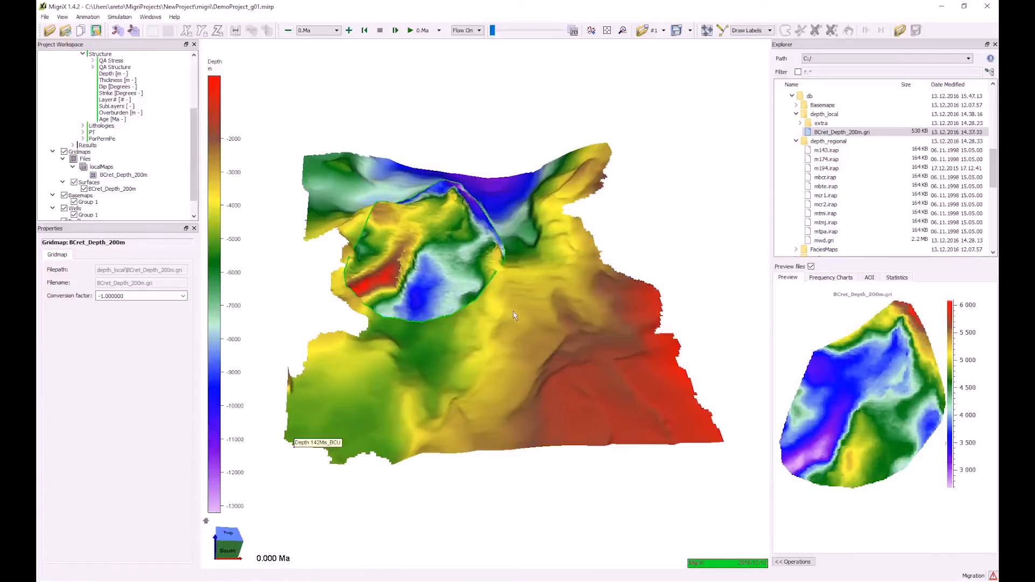
Step: Compare the local depth map closely with the surrounding BCU layer, and hide the BCret_Depth_200m surface
scroll(515, 316, up, 5)
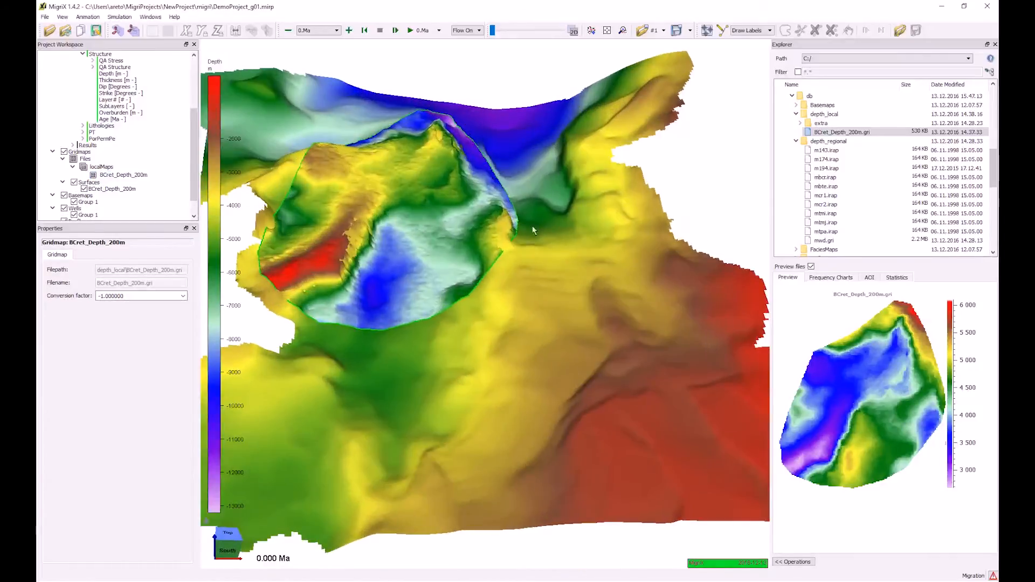
scroll(533, 230, up, 4)
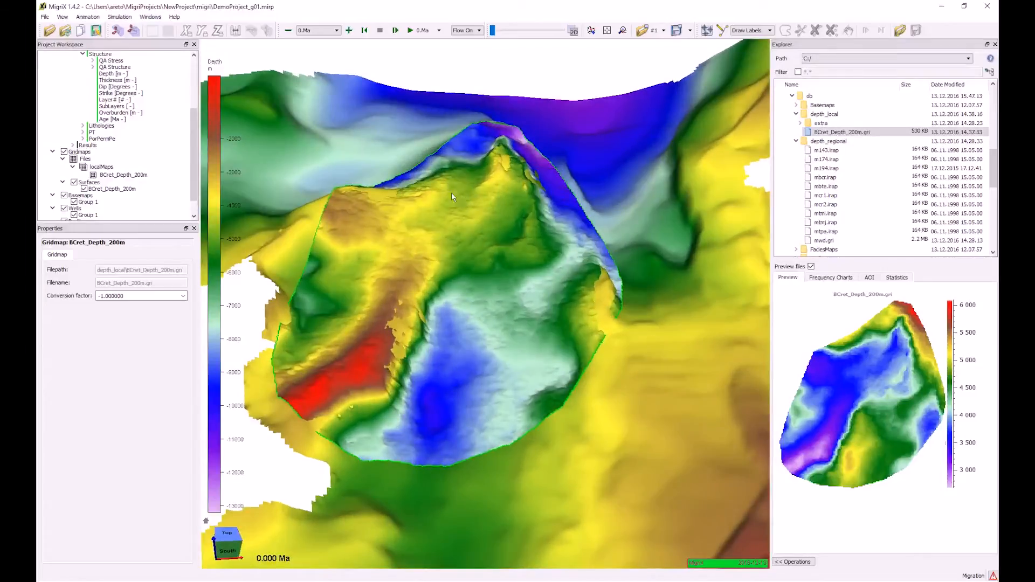
drag(478, 264, 470, 251)
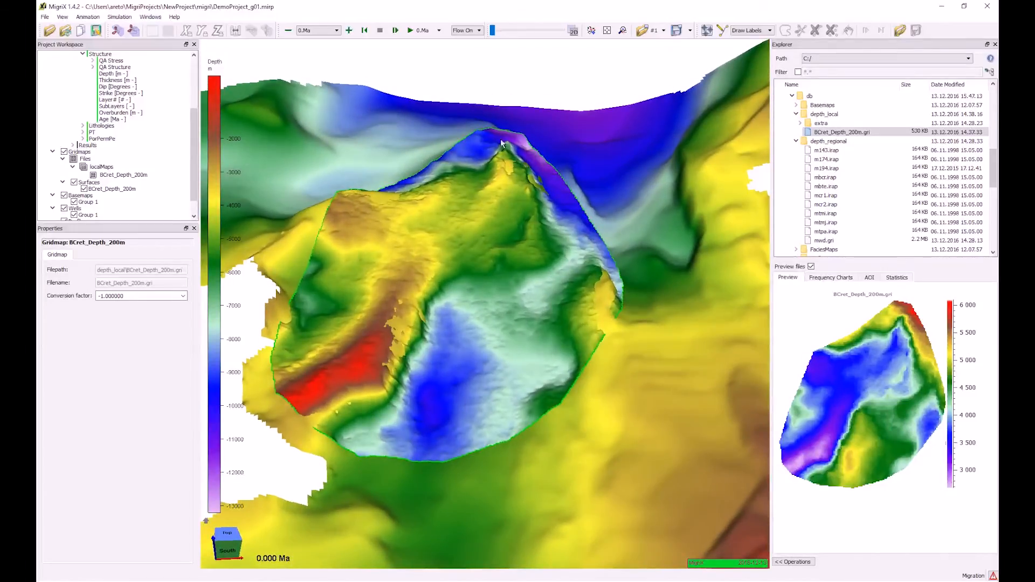
drag(394, 403, 508, 387)
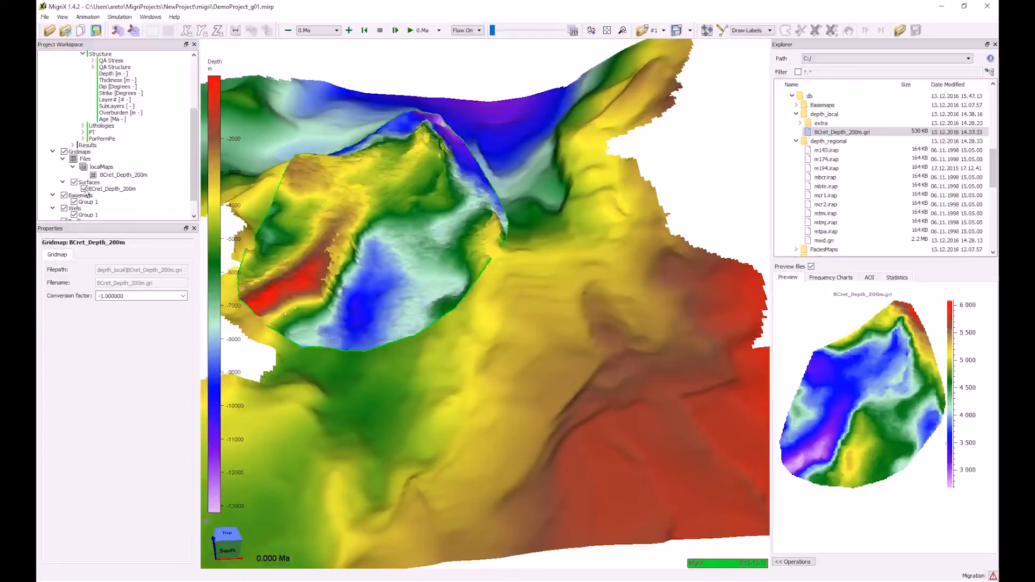
click(84, 190)
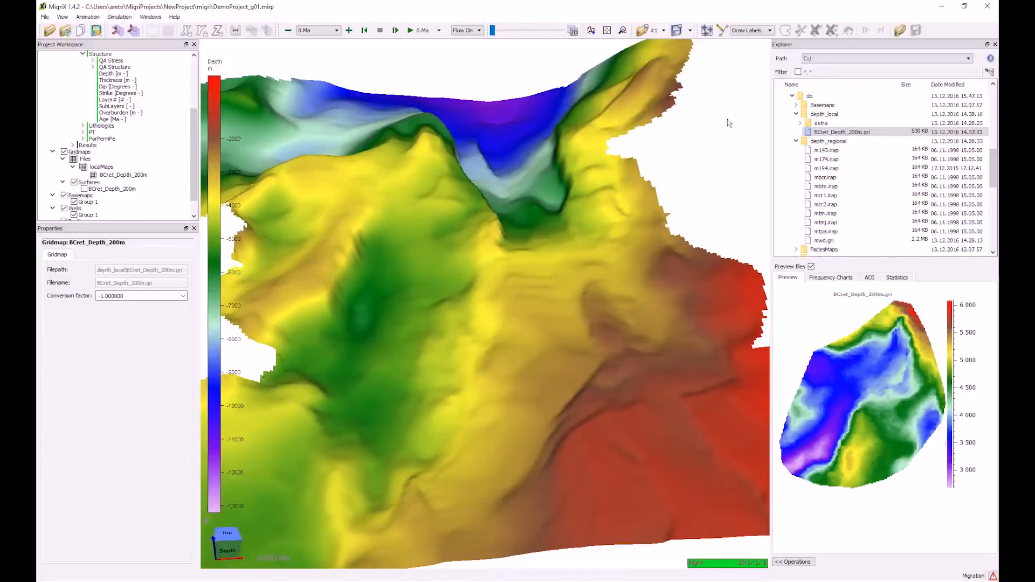
Step: Merge BCret_Depth_200m.gri into layer 142Ma_BCU with a merge zone of 10, and build the geometry with a project reload
drag(832, 132, 387, 284)
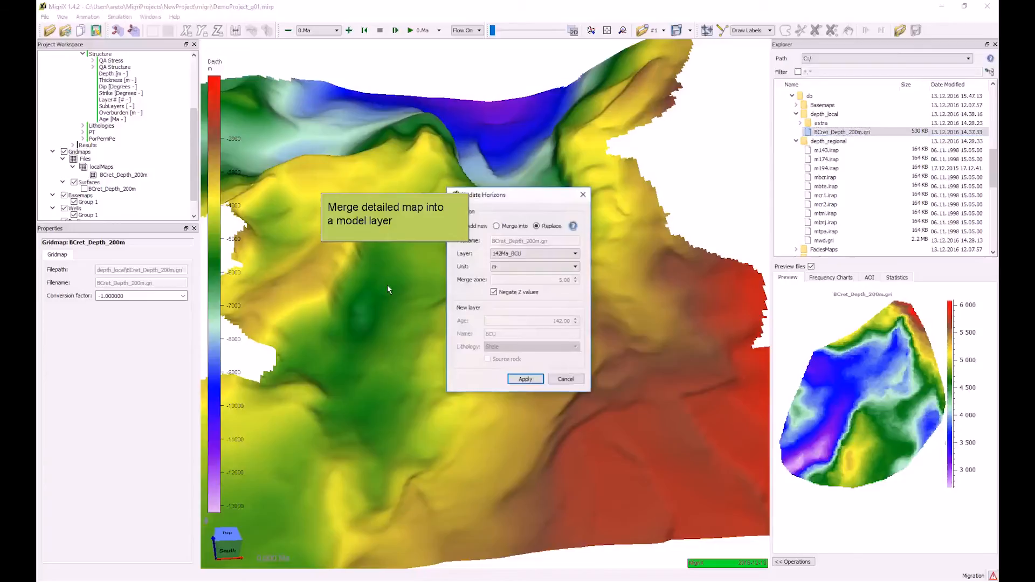
click(496, 226)
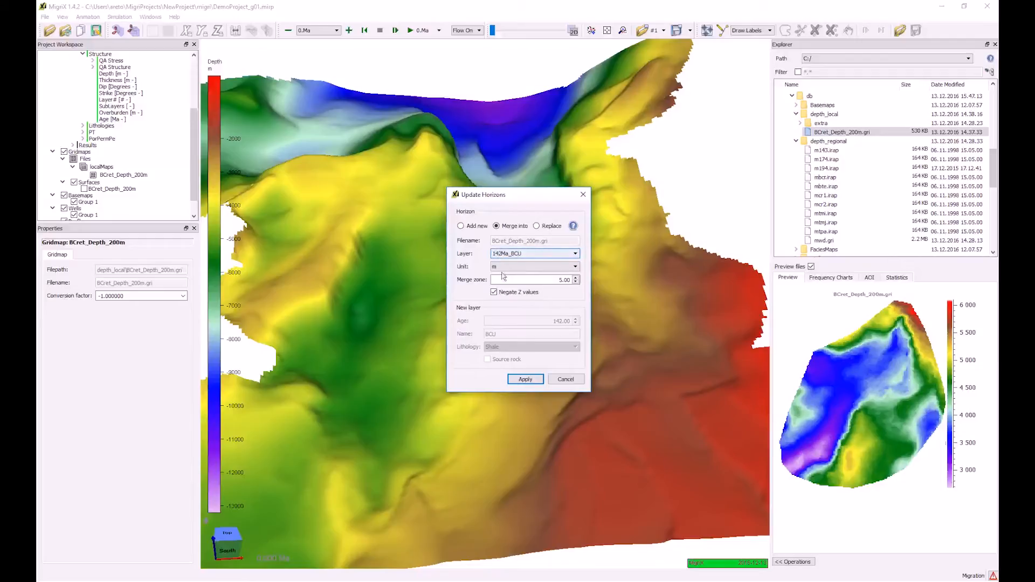
double_click(569, 281)
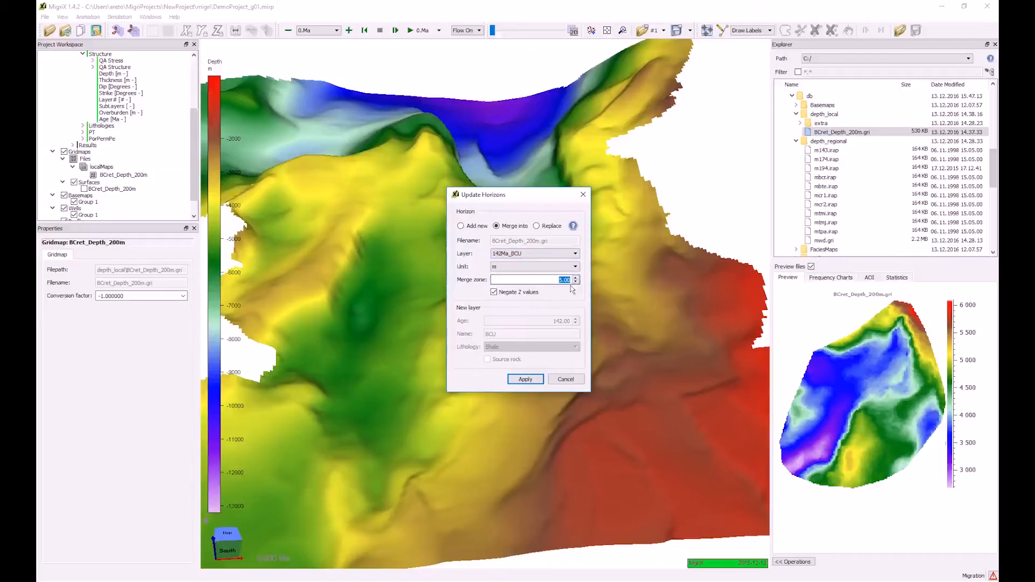
text(10)
click(526, 379)
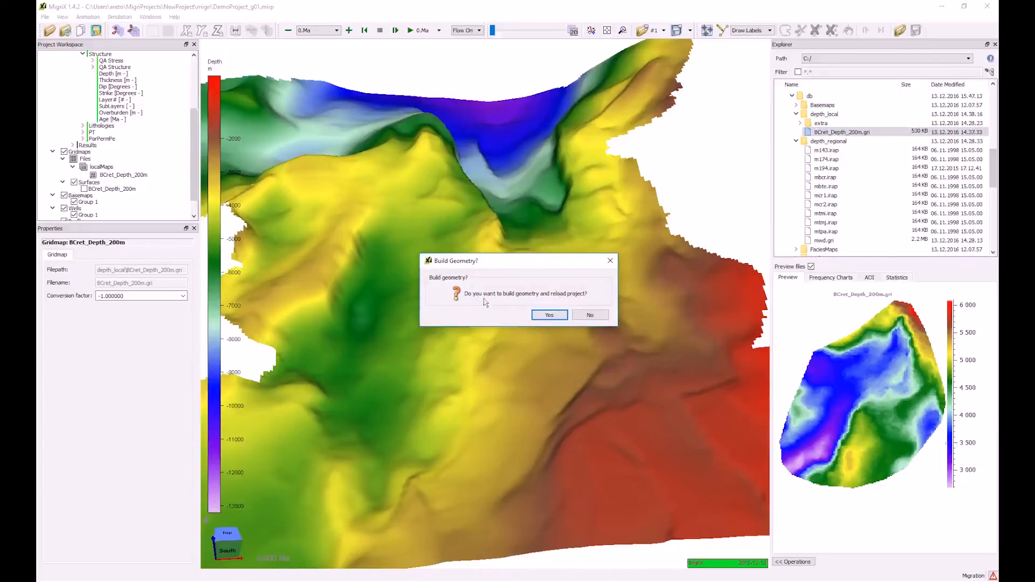
click(552, 315)
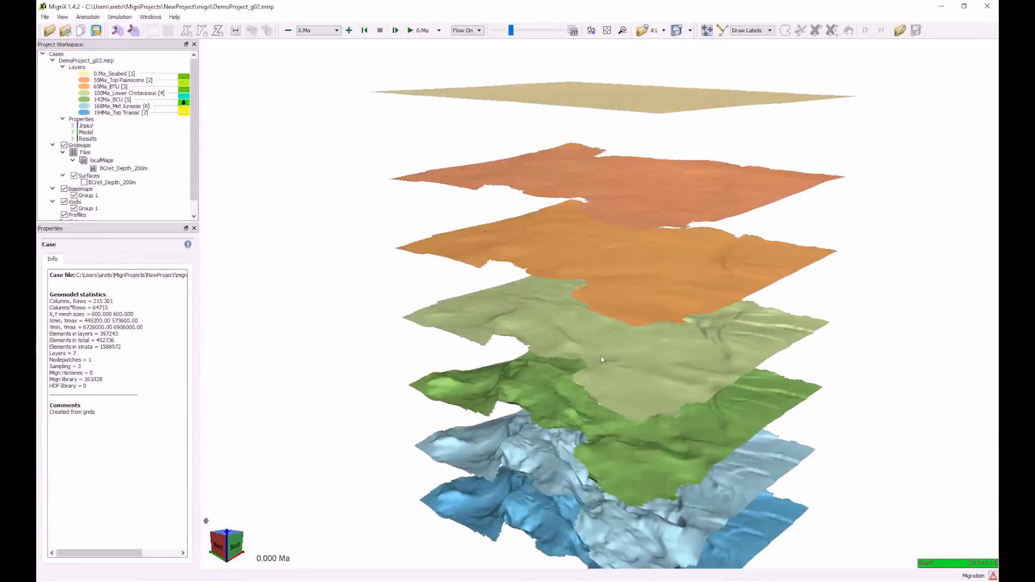
Step: Isolate the merged 142Ma_BCU layer in the rebuilt model by hiding all other layers, and inspect its surface
click(628, 441)
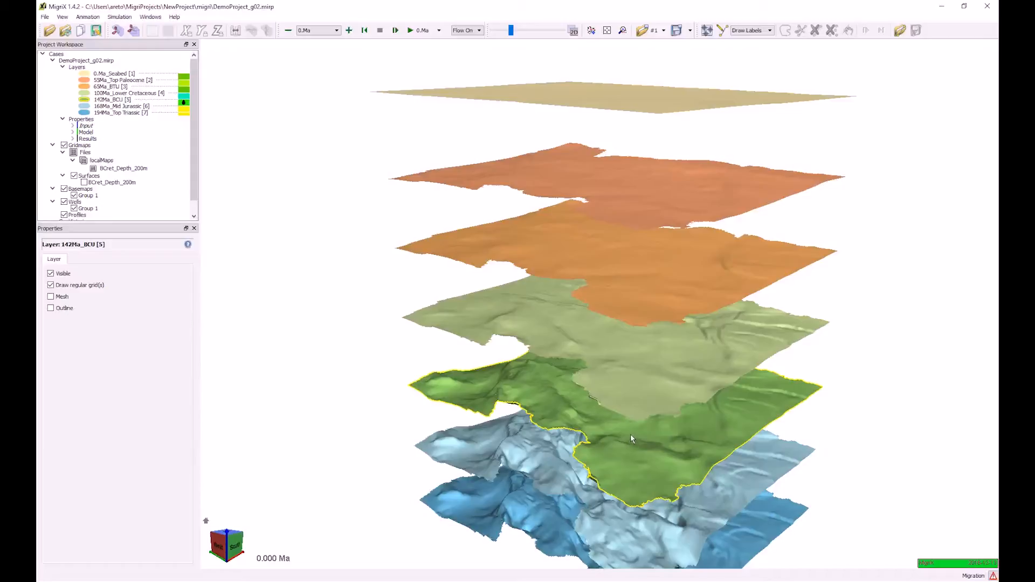
right_click(630, 435)
mouse_move(690, 498)
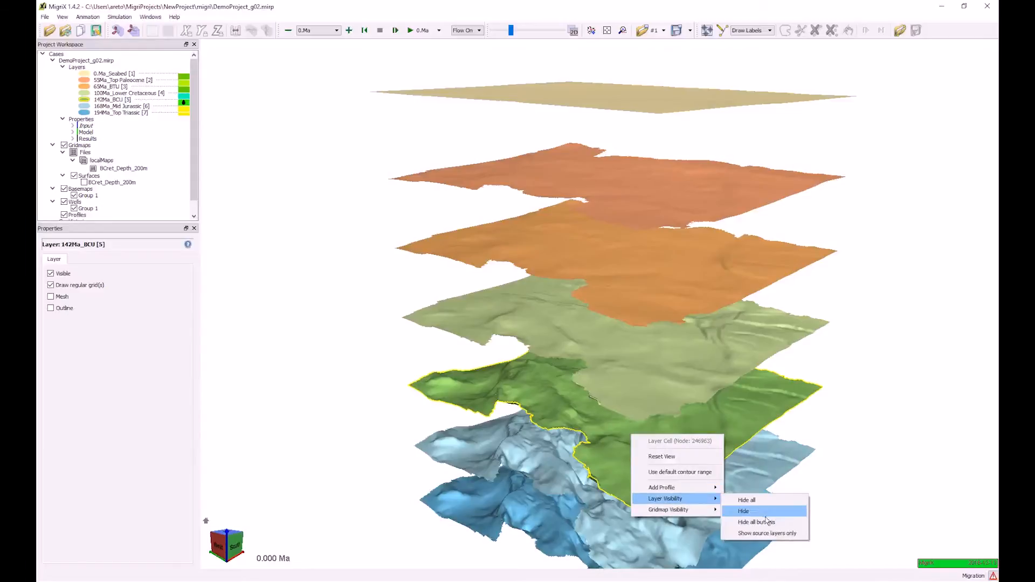
click(764, 522)
drag(590, 479, 525, 466)
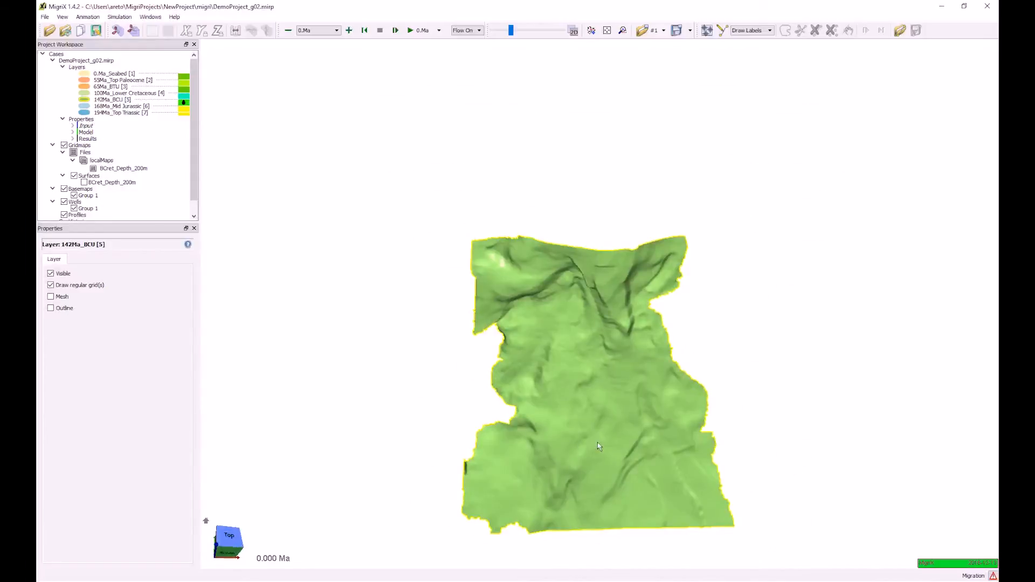
scroll(597, 372, up, 5)
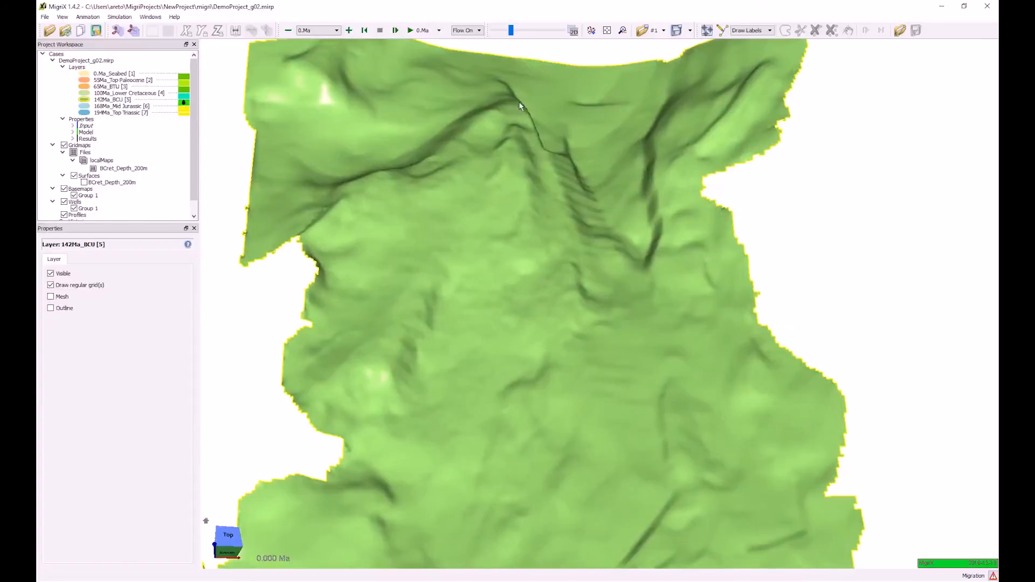
scroll(521, 106, up, 1)
Step: Display the structural Depth property on the merged BCU layer
double_click(83, 133)
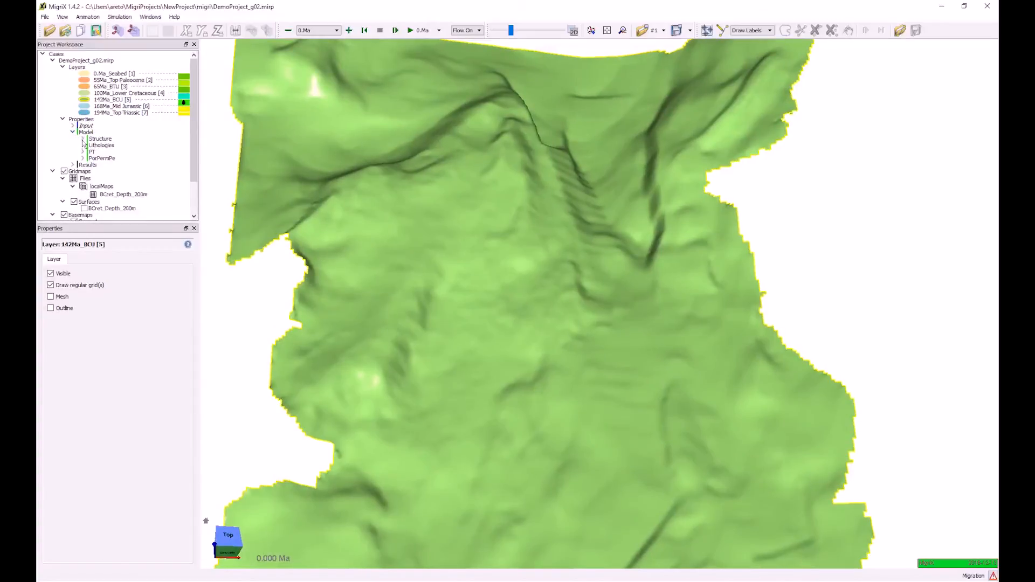
click(83, 139)
click(106, 157)
drag(549, 284, 487, 250)
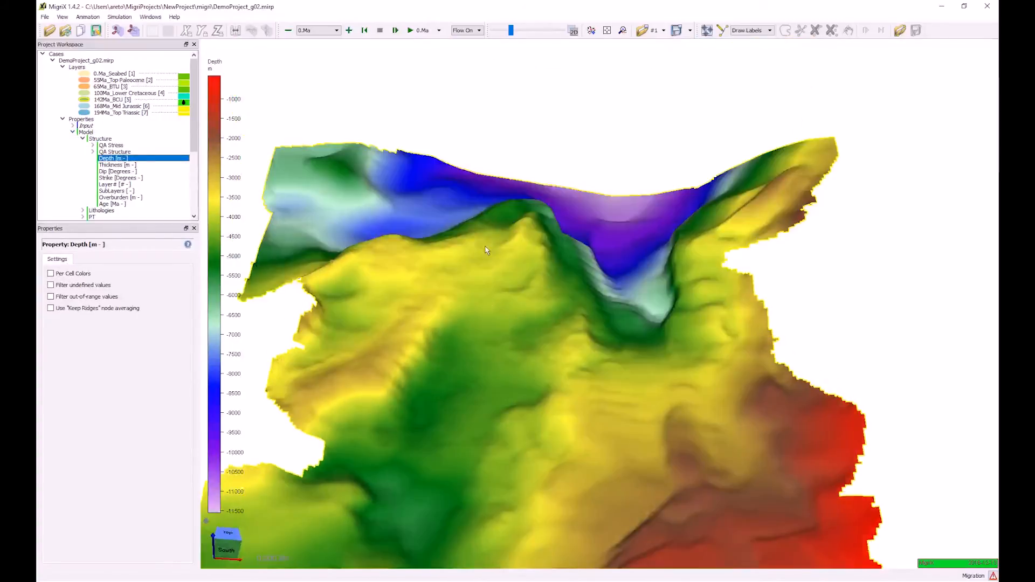
scroll(487, 250, up, 6)
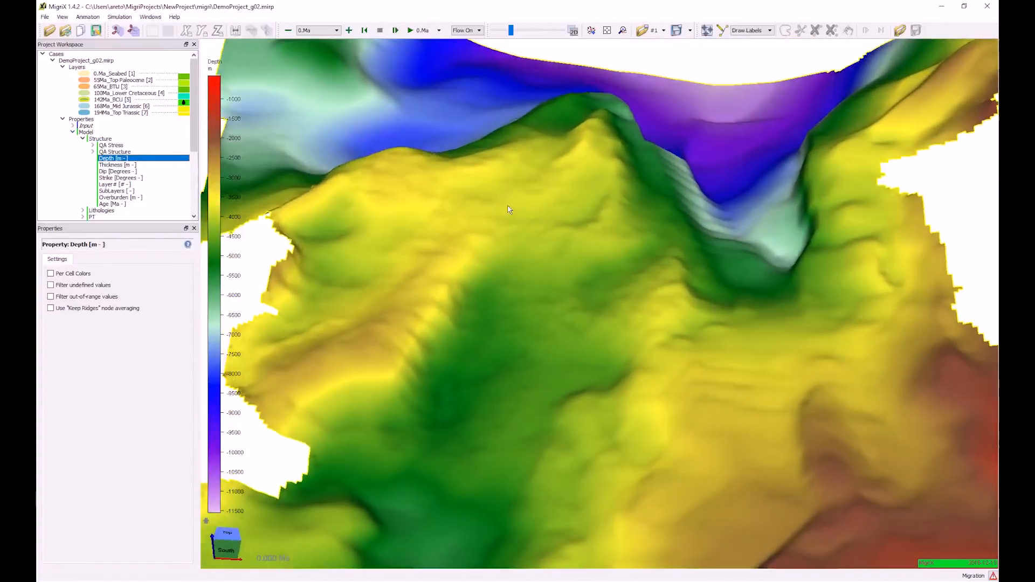
Step: Show the BCret_Depth_200m surface and set the layer separation to its minimum to compare it with the merged BCU layer
scroll(123, 170, down, 5)
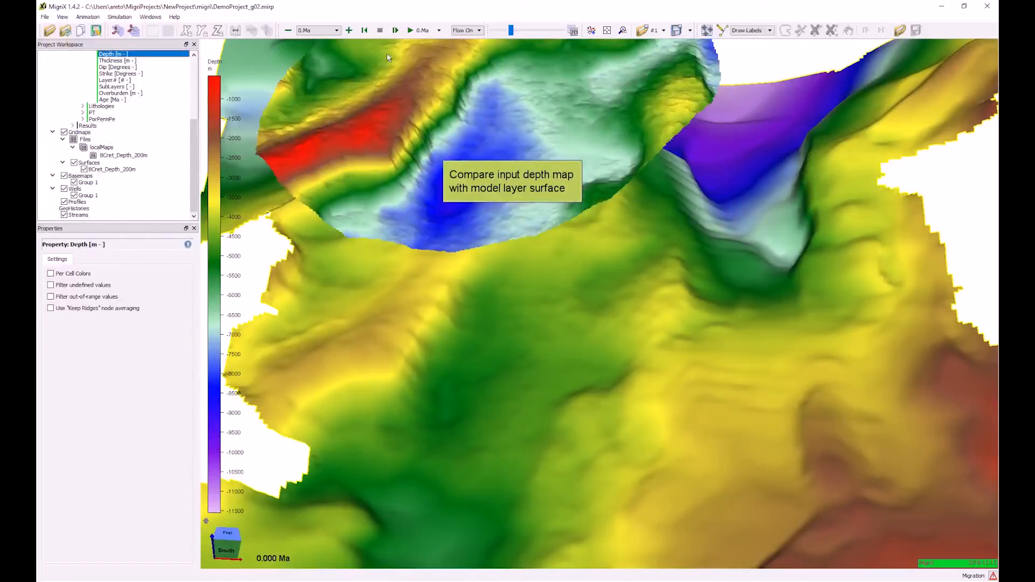
drag(510, 31, 507, 335)
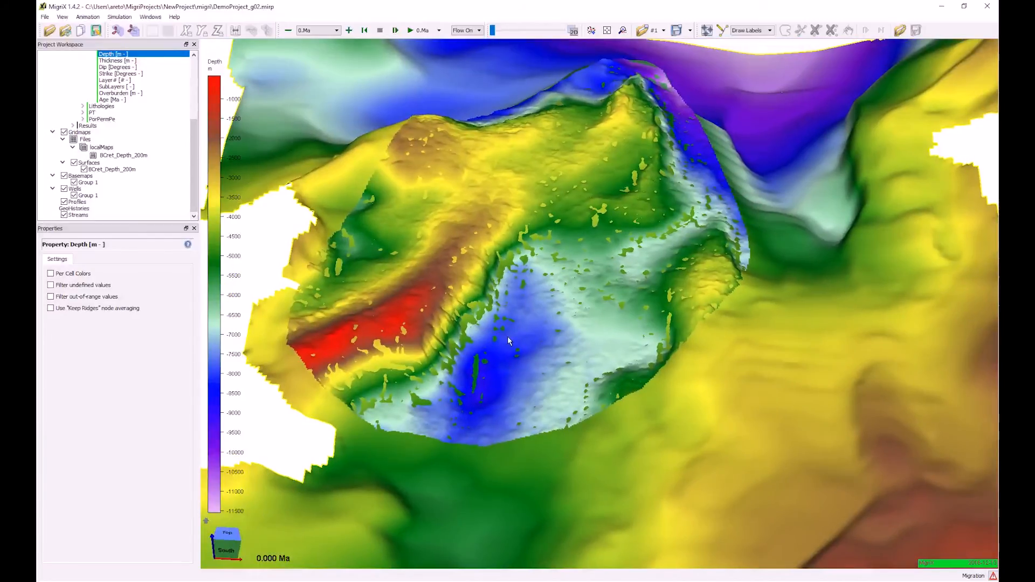
Step: Hide the BCret_Depth_200m surface and inspect the whole merged BCU layer without the local grid overlay
drag(629, 362, 730, 223)
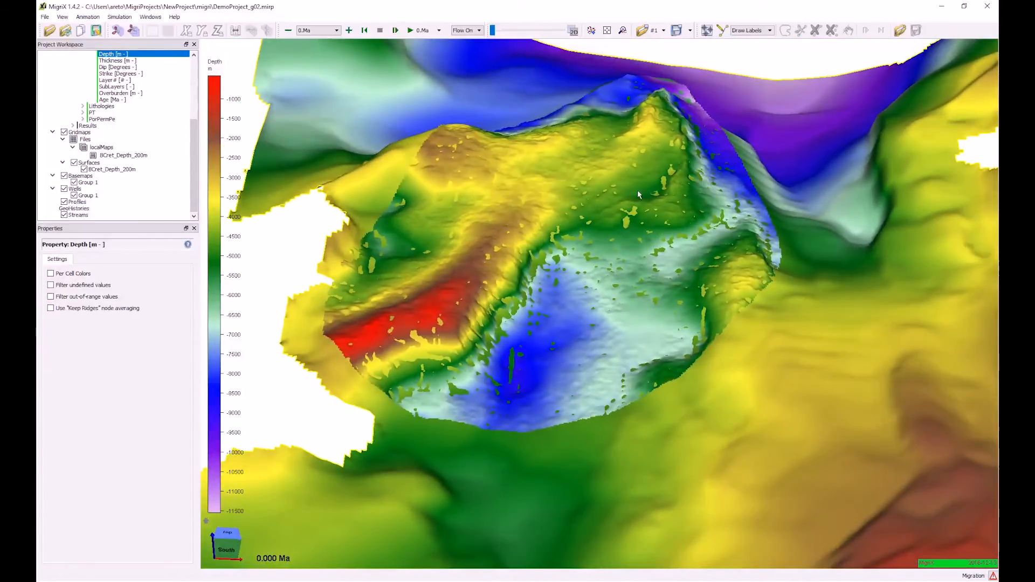
drag(639, 194, 599, 244)
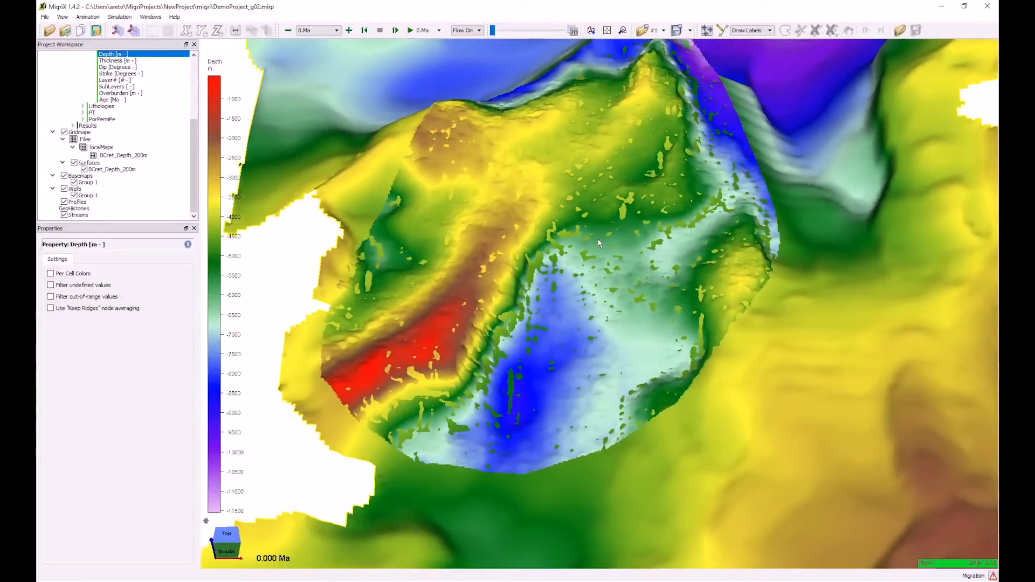
click(84, 169)
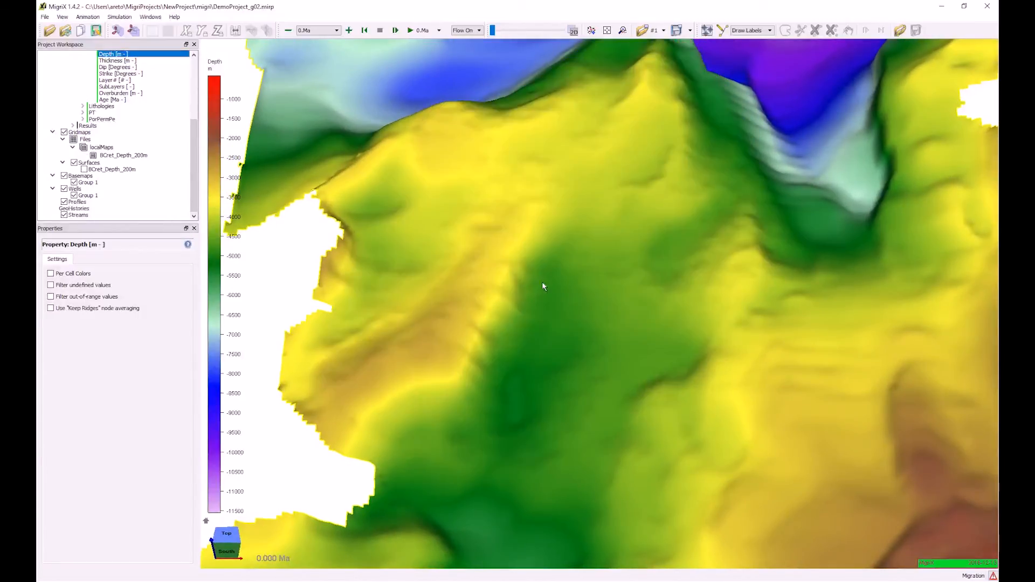
scroll(723, 349, down, 5)
drag(644, 344, 666, 359)
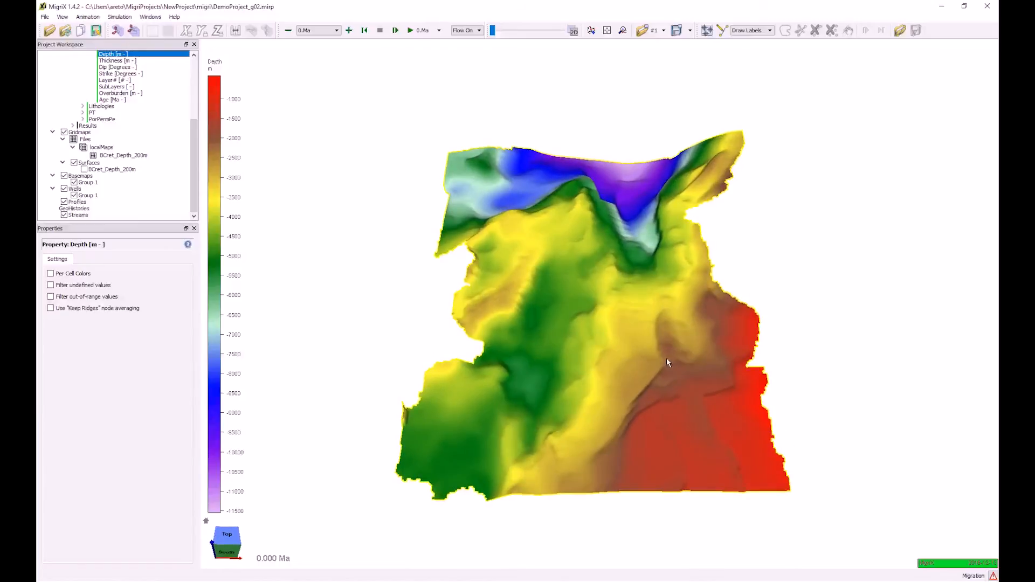
Step: Show the file Explorer, collapse the depth_regional and depth_local folders, and expand the FaciesMaps folder
click(149, 18)
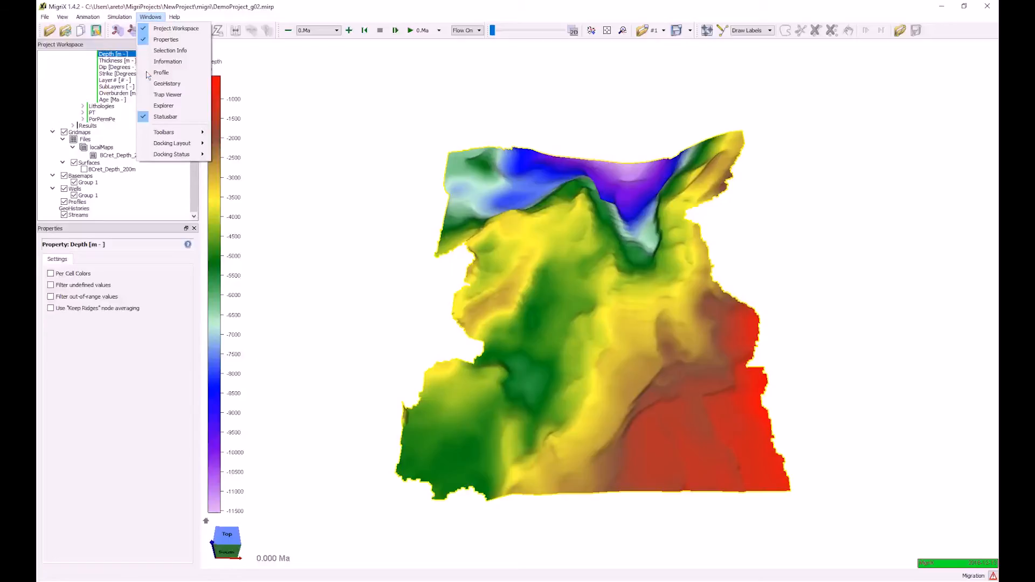
click(159, 106)
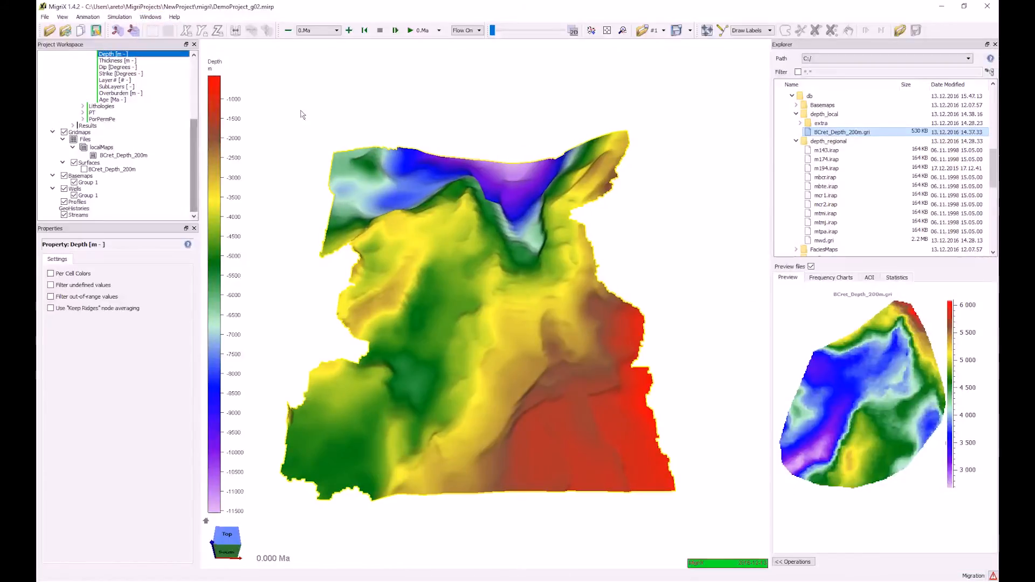
click(796, 142)
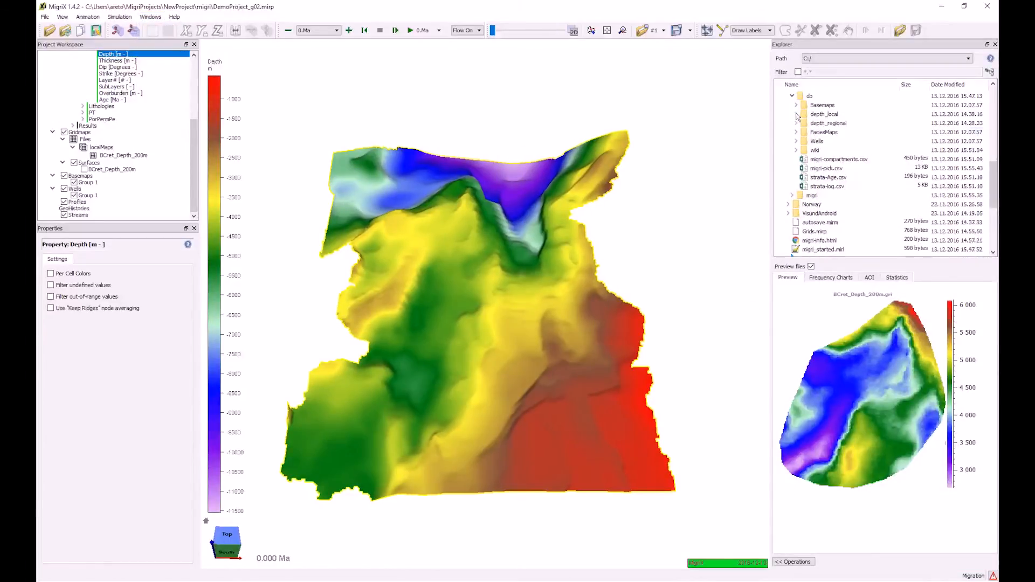
click(795, 114)
click(796, 133)
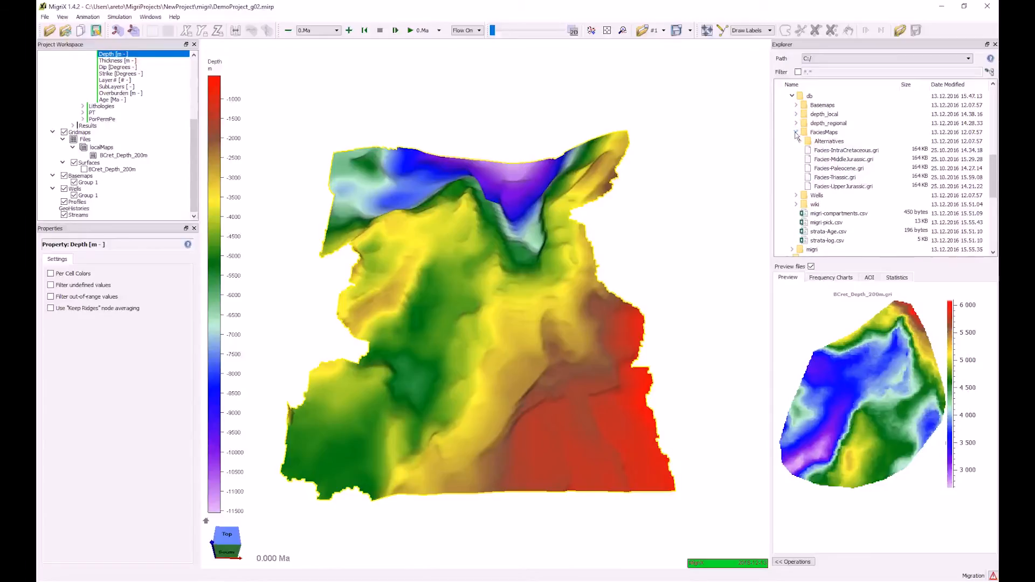
Step: Preview the Upper Jurassic, Triassic, Paleocene, Middle Jurassic and Intra-Cretaceous facies grids in the FaciesMaps folder
click(841, 186)
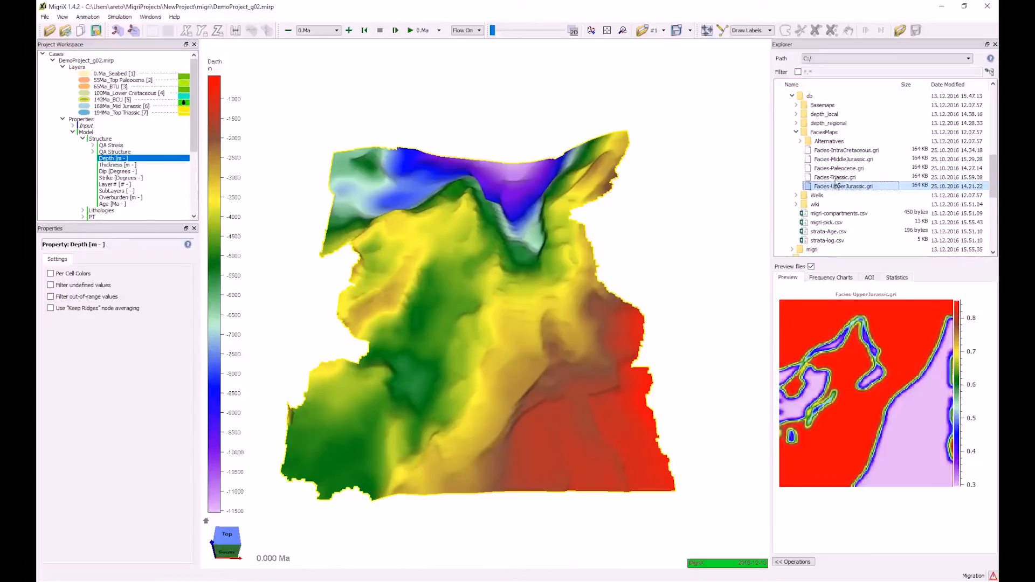
click(838, 178)
click(843, 168)
click(844, 160)
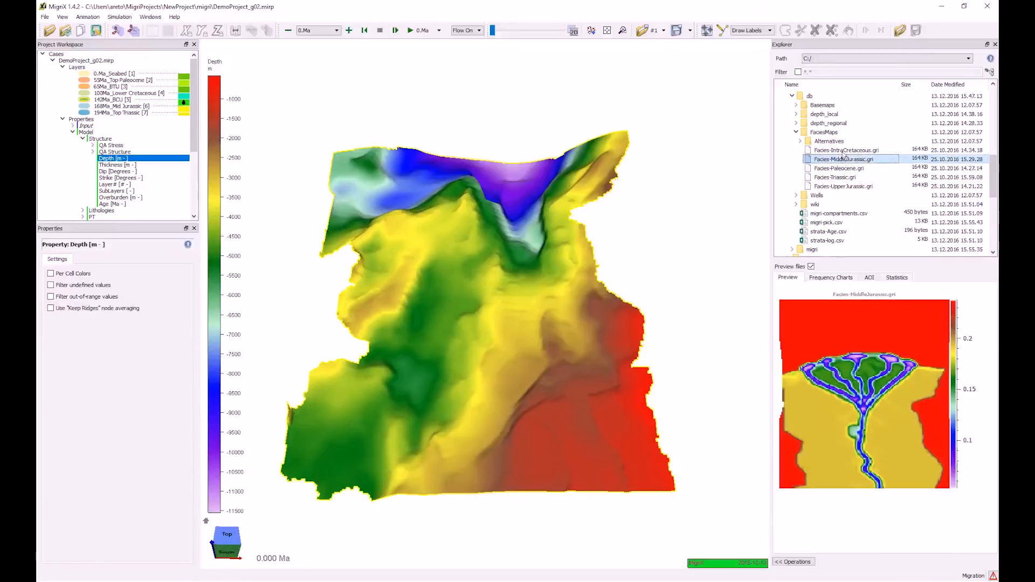
click(844, 151)
click(845, 188)
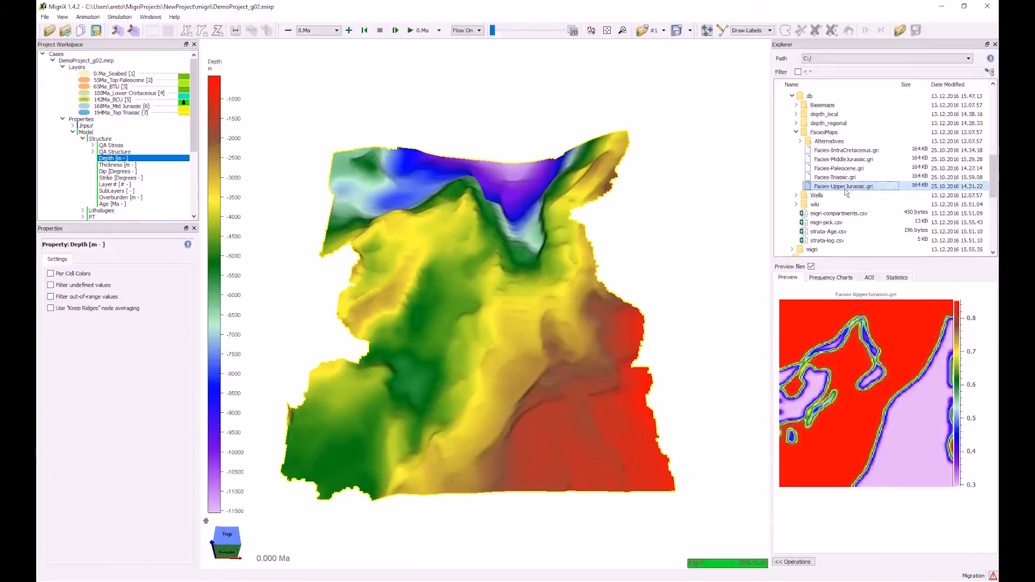
Step: Display the input lithology property Vsh [fraction] on the BCU layer along with its mean values per layer
click(73, 126)
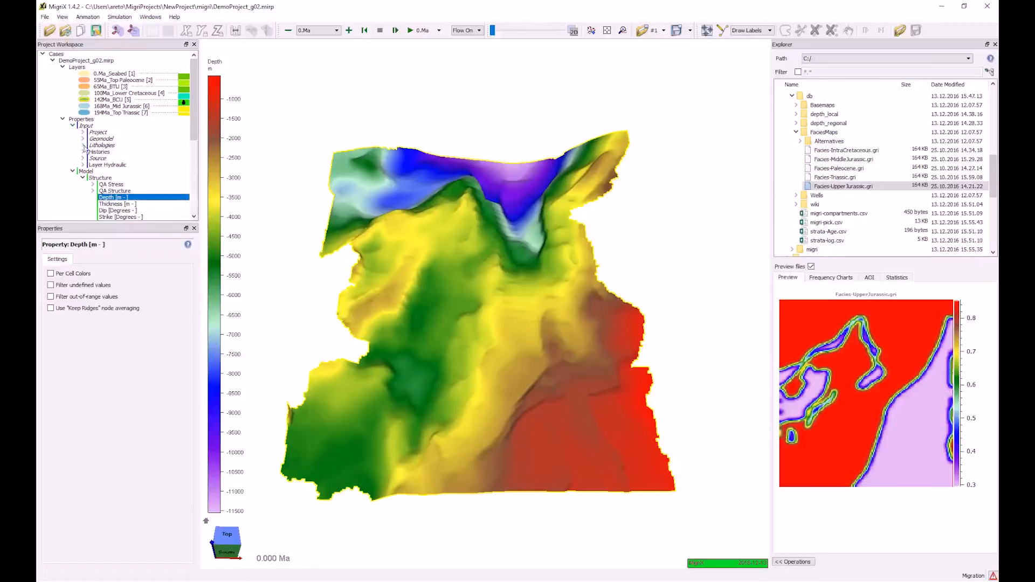
click(84, 146)
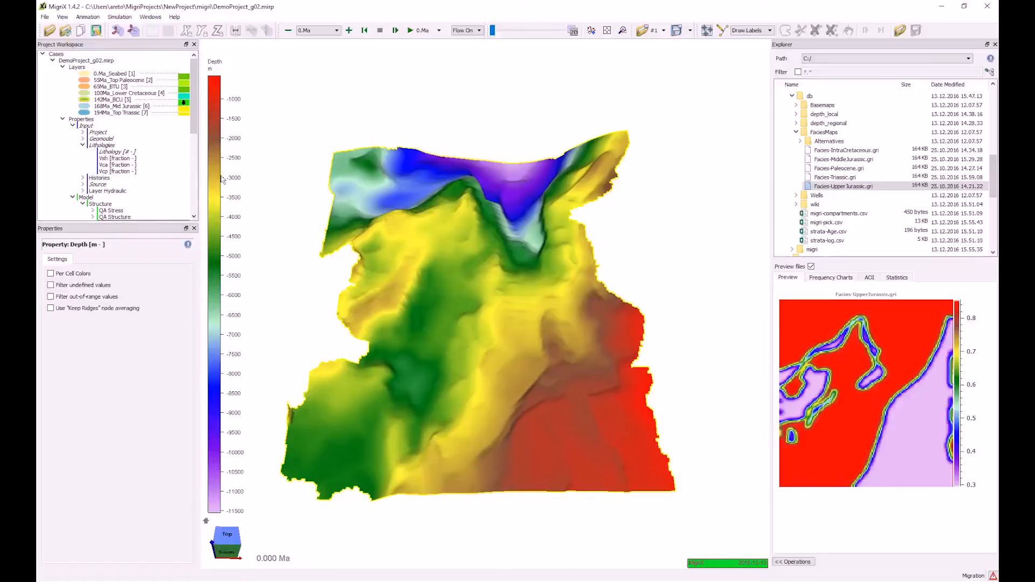
click(163, 165)
click(107, 159)
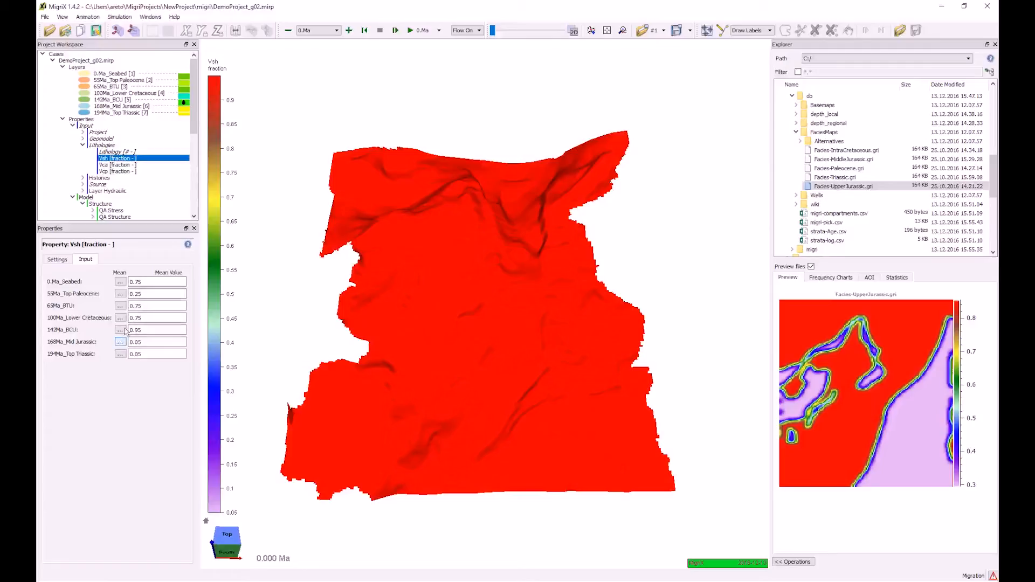
click(146, 332)
Step: Replace the Vsh property grid of layer 142Ma_BCU with Facies-UpperJurassic.gri
drag(841, 186, 456, 274)
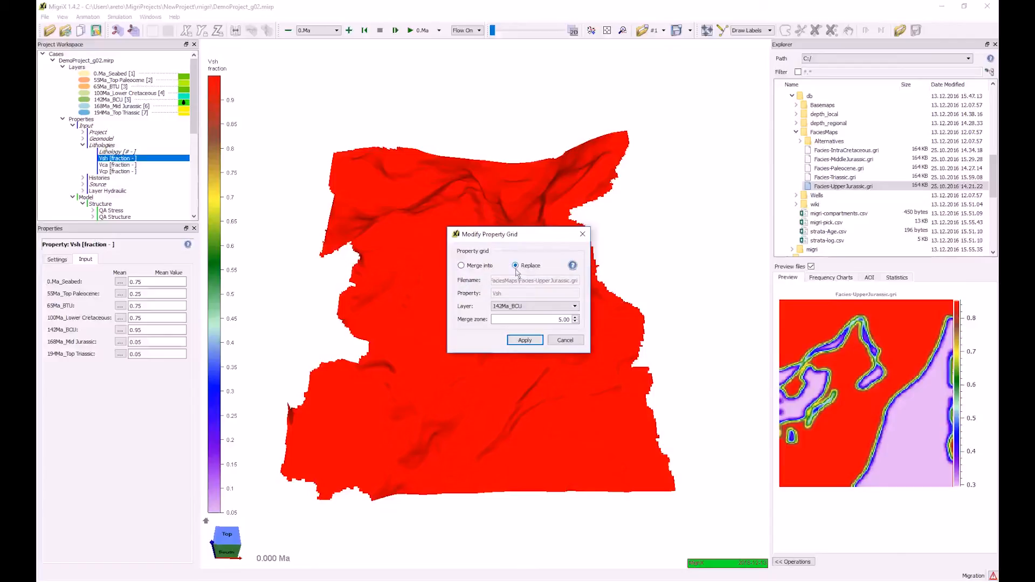
click(521, 305)
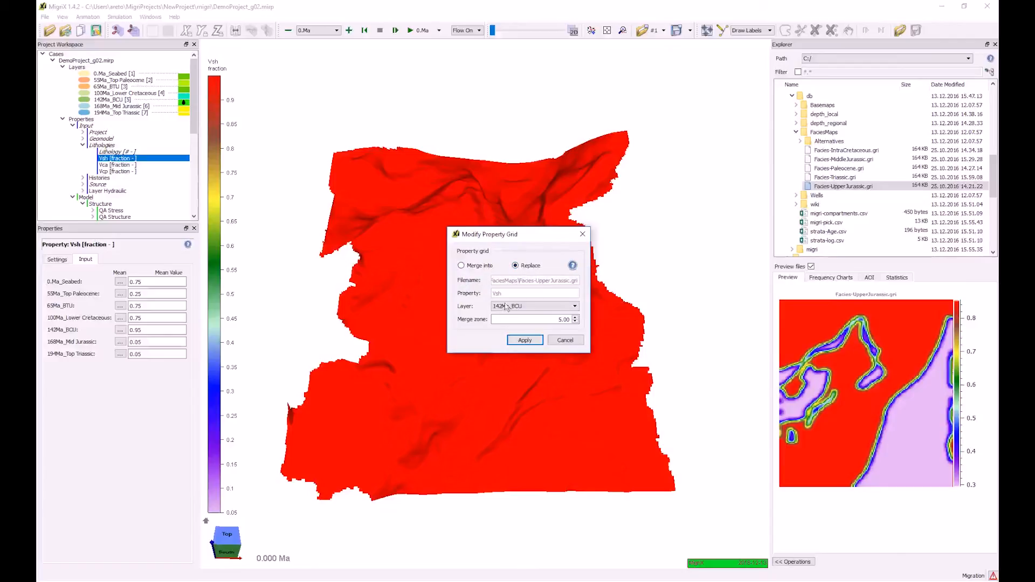
click(524, 340)
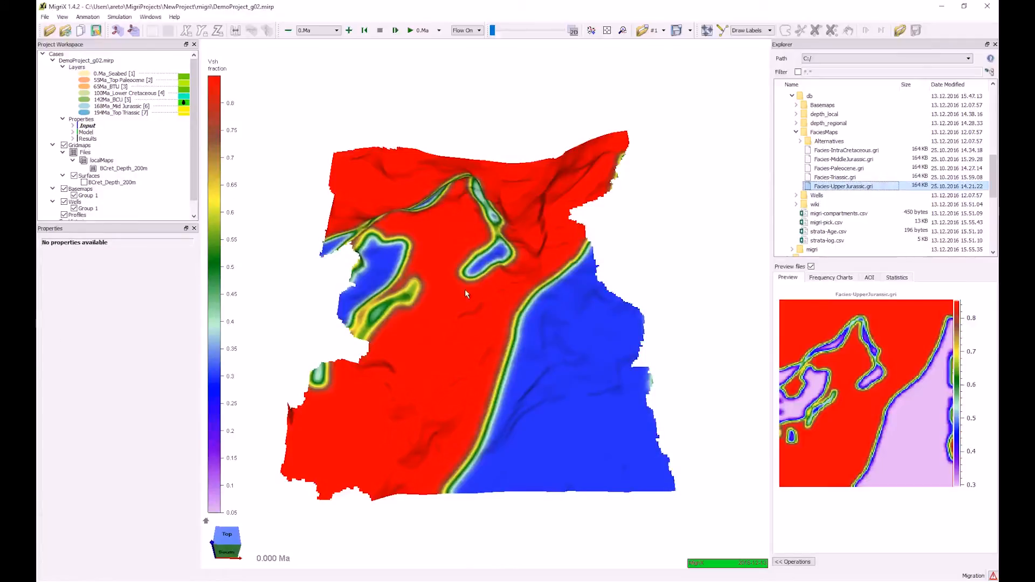
Step: Make the 168Ma_Mid Jurassic layer visible and increase the layer separation to see it below the BCU layer
click(129, 108)
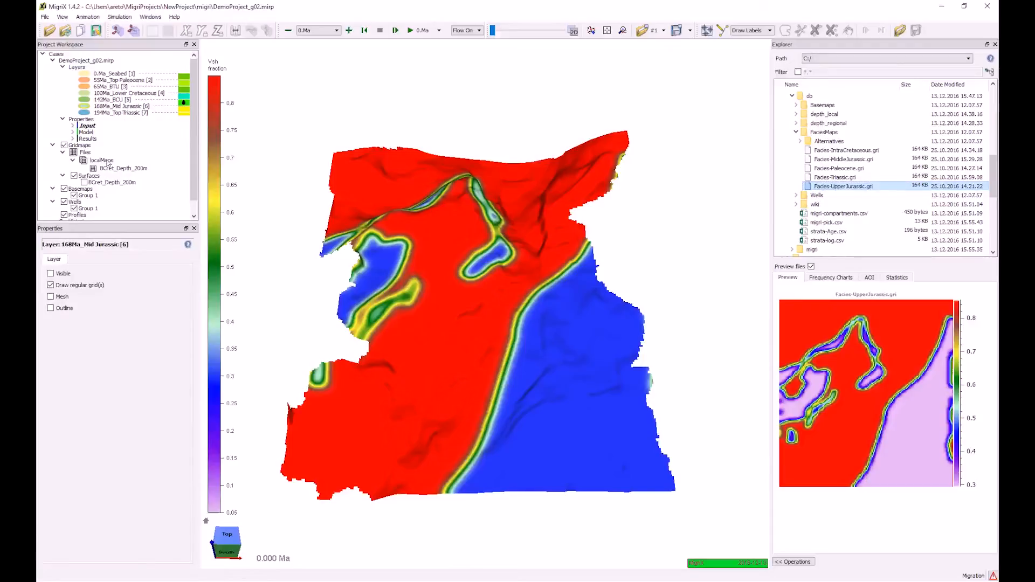
click(56, 276)
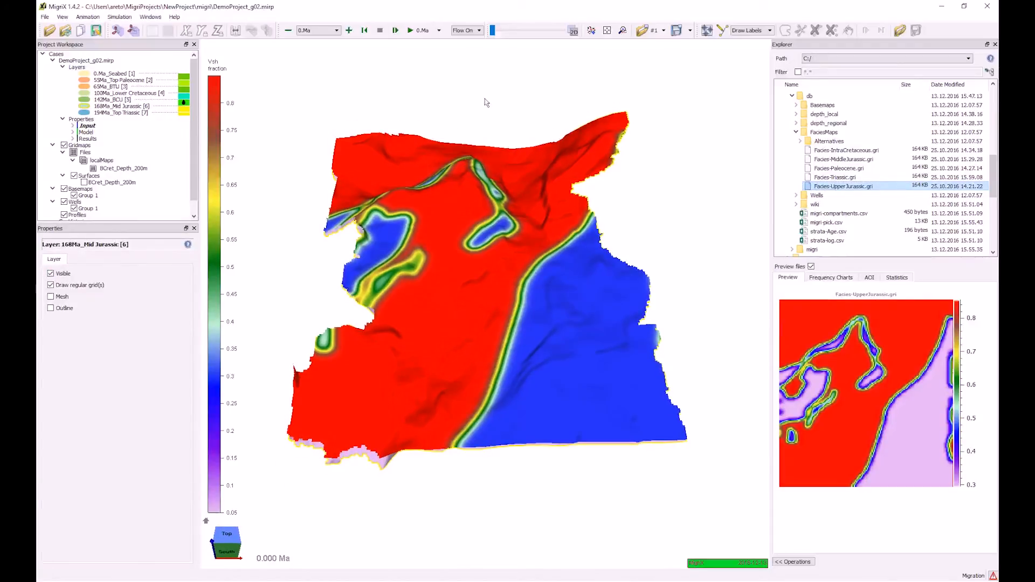
drag(493, 31, 533, 32)
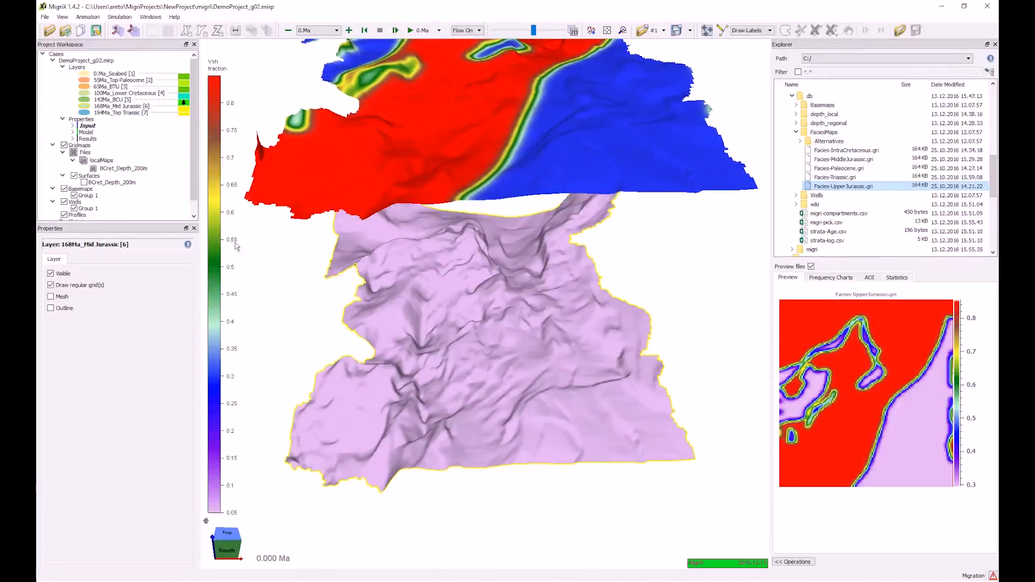
click(84, 139)
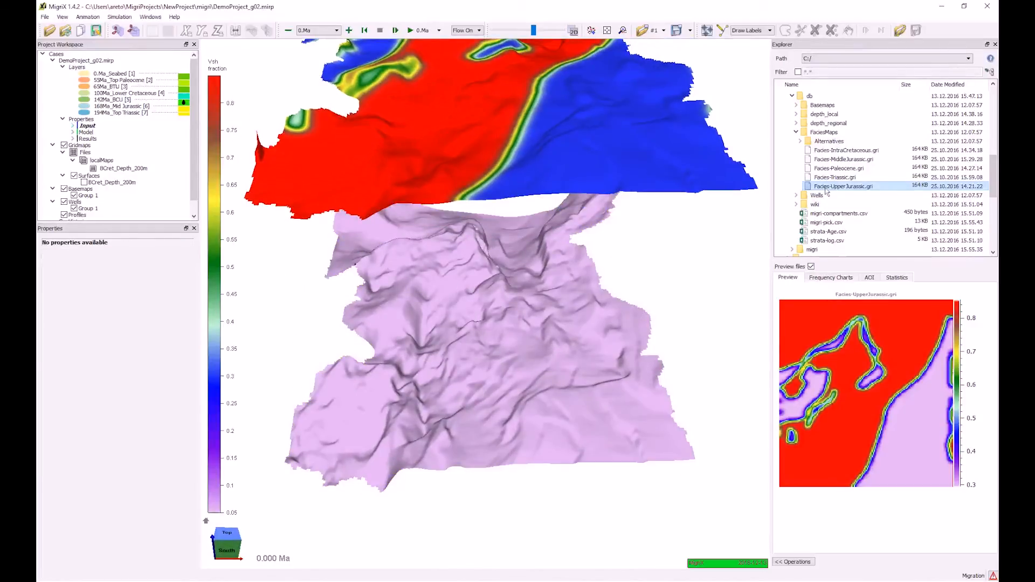
Step: Replace the Vsh property grid of layer 168Ma_Mid Jurassic with Facies-MiddleJurassic.gri
click(839, 160)
drag(839, 161, 470, 310)
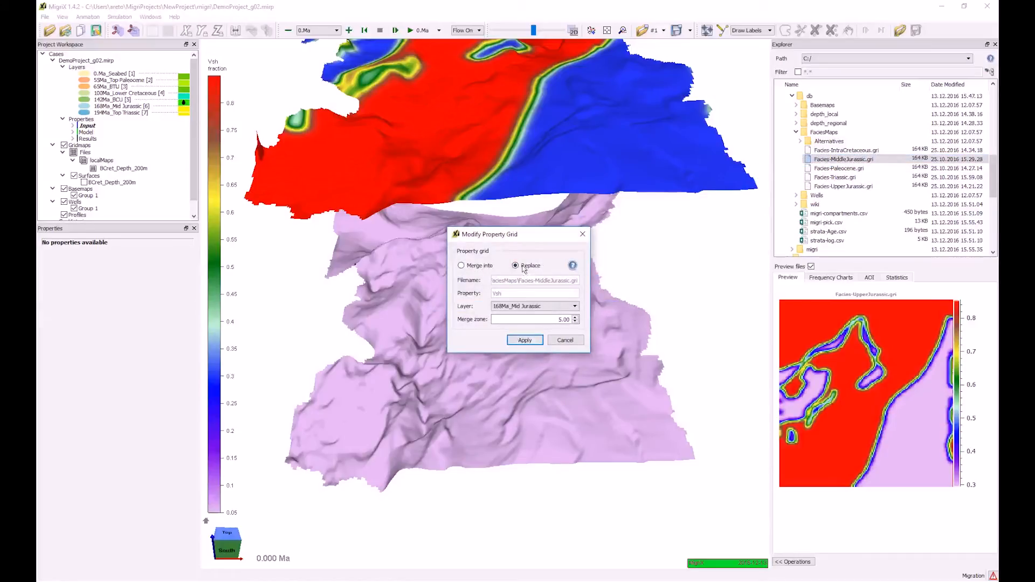
click(523, 341)
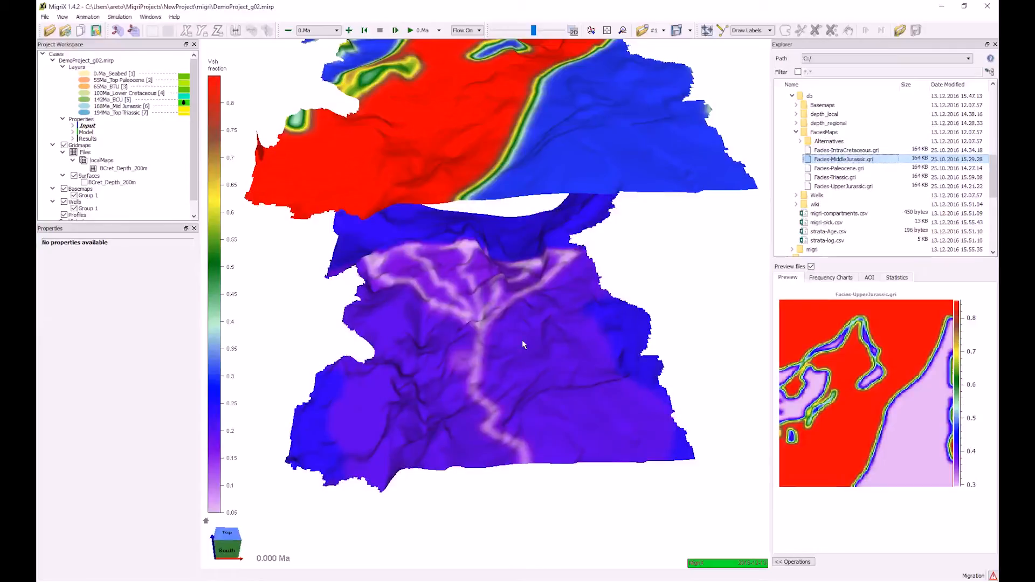
Step: Make the 55Ma_Top Paleocene layer visible and replace its Vsh property grid with Facies-Paleocene.gri
drag(508, 315, 376, 237)
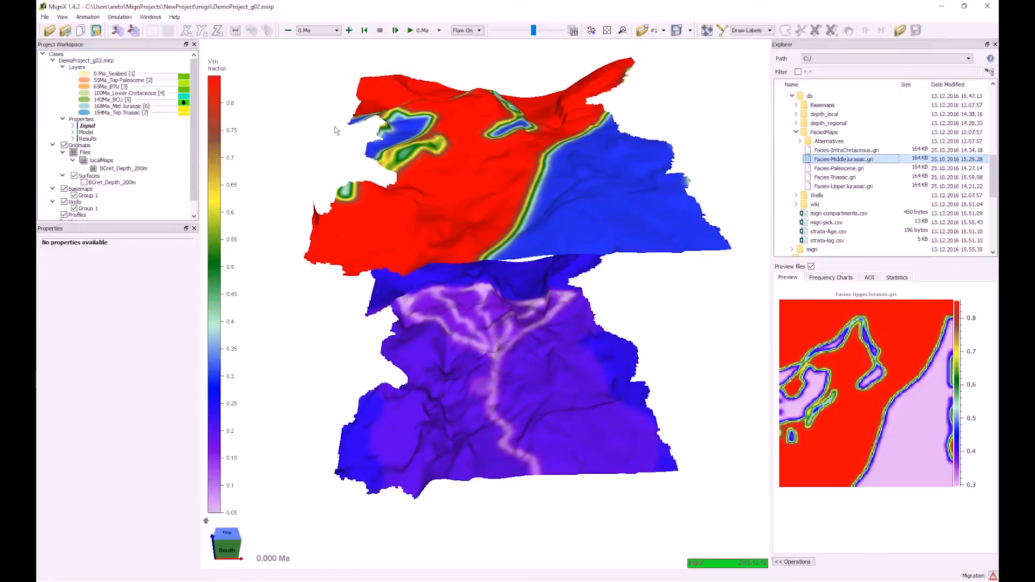
mouse_move(518, 179)
mouse_down()
mouse_move(510, 176)
mouse_move(507, 193)
mouse_up()
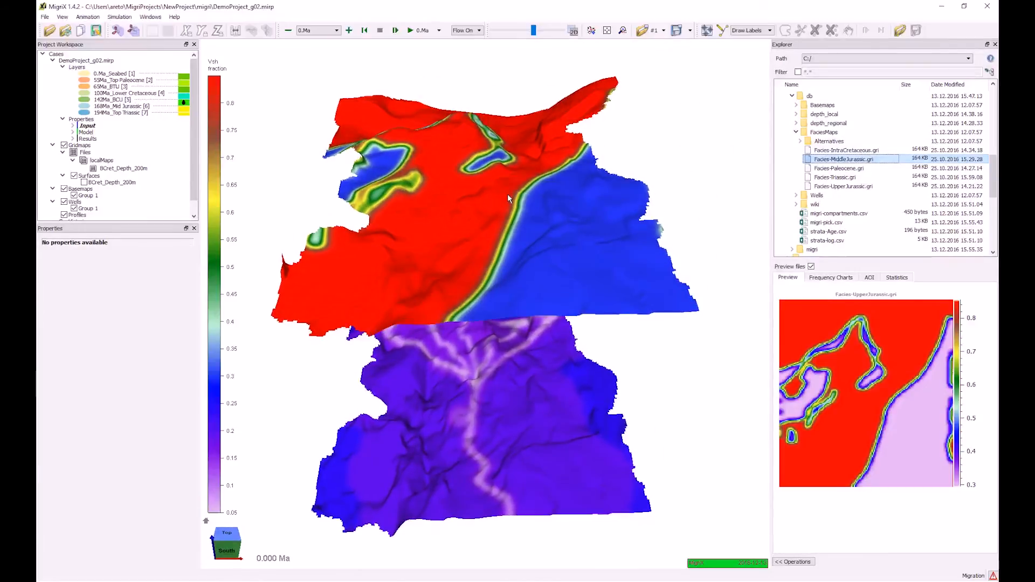
click(121, 80)
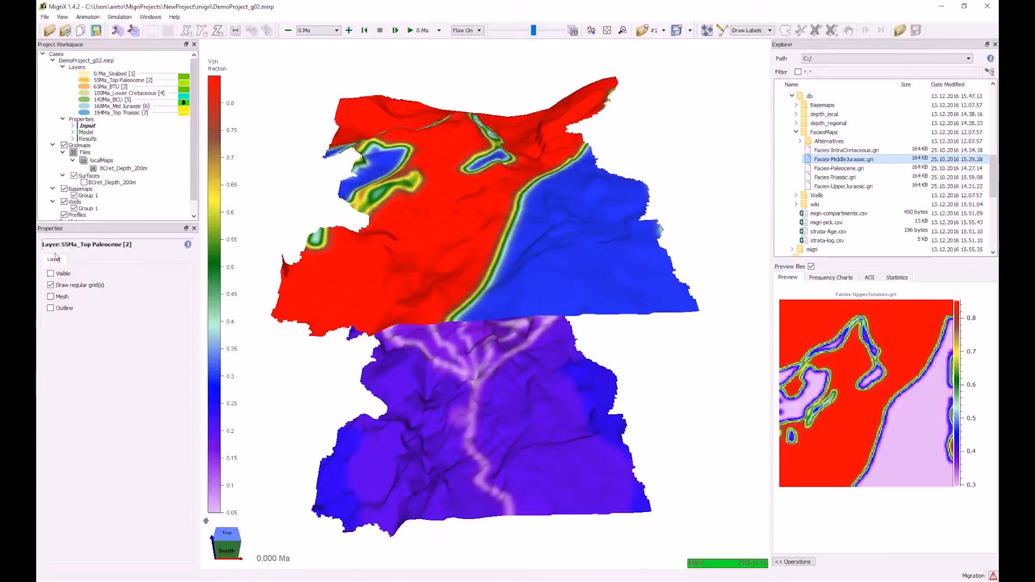
click(52, 274)
drag(538, 210, 613, 225)
drag(843, 169, 530, 244)
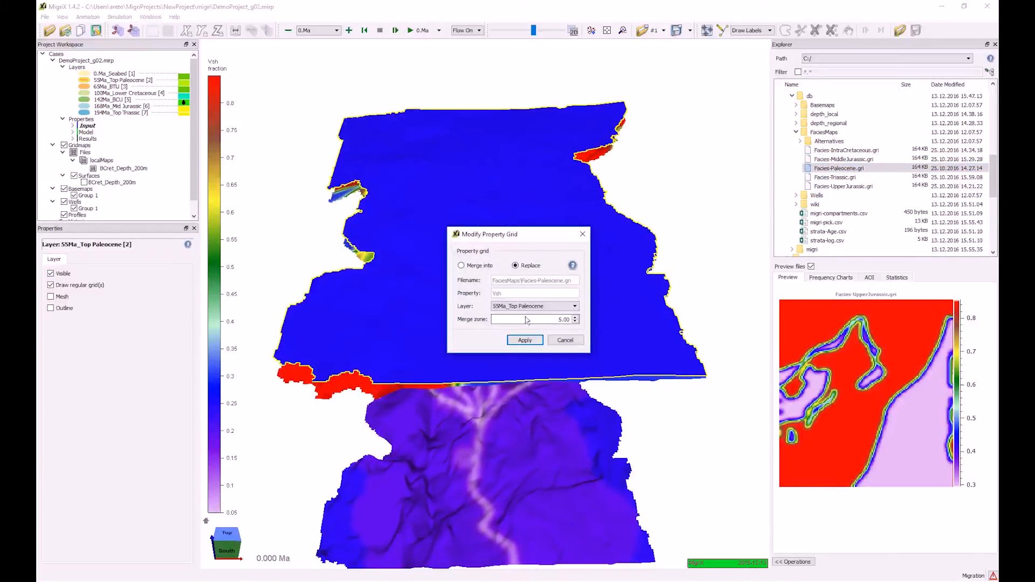
click(525, 340)
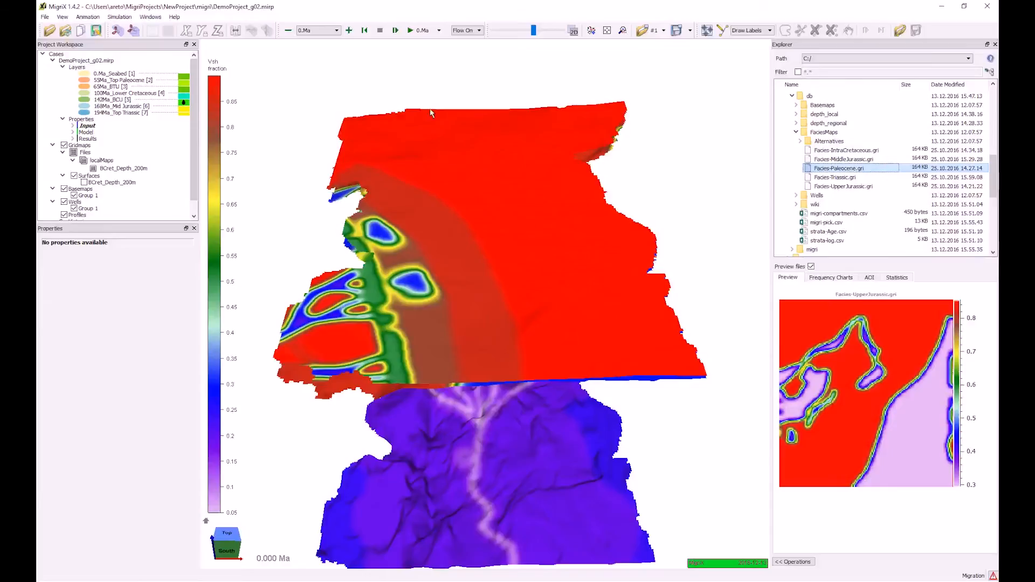
Step: Save the project with the new facies grids under its current name
drag(462, 199, 447, 176)
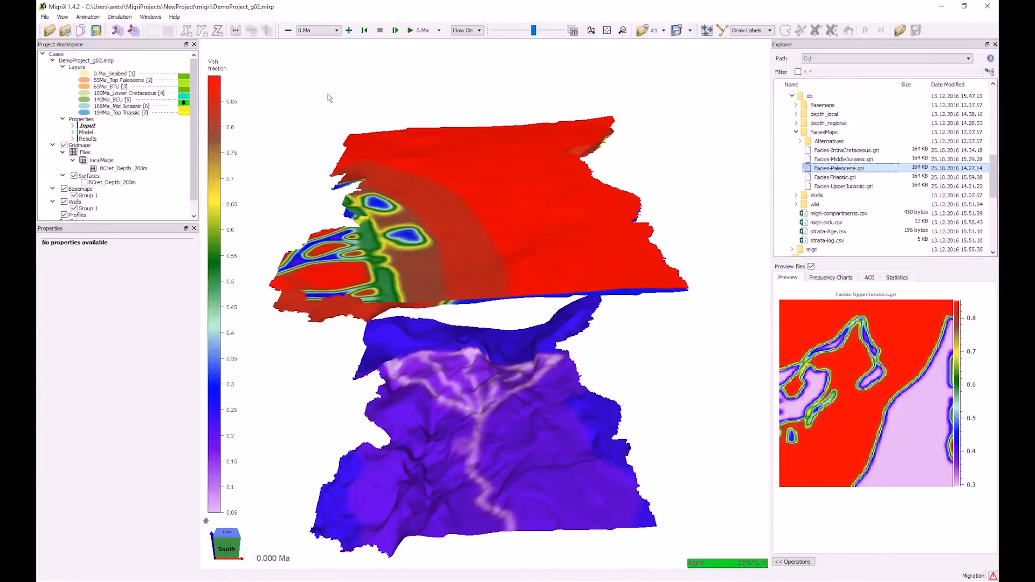
click(45, 18)
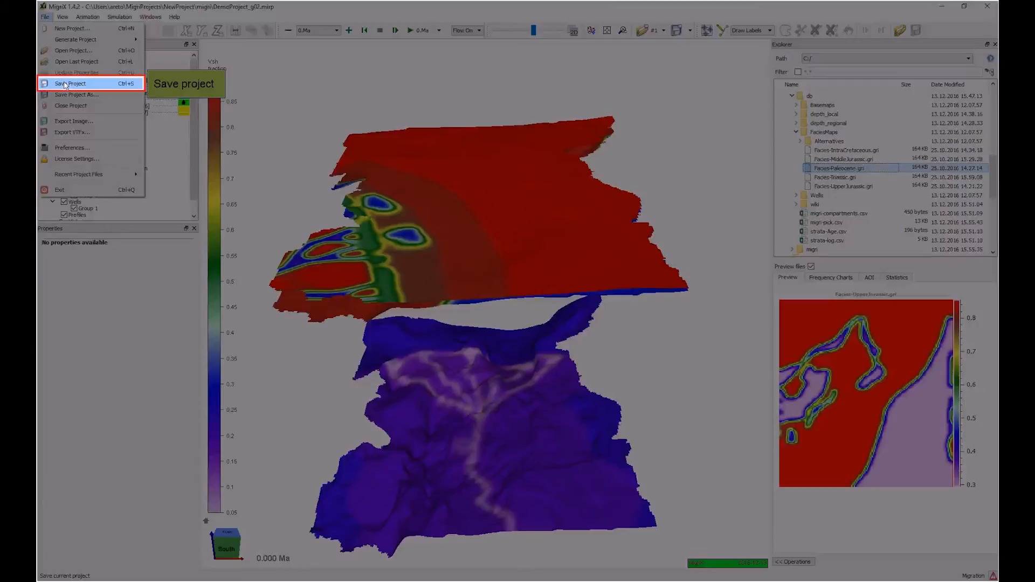
click(65, 85)
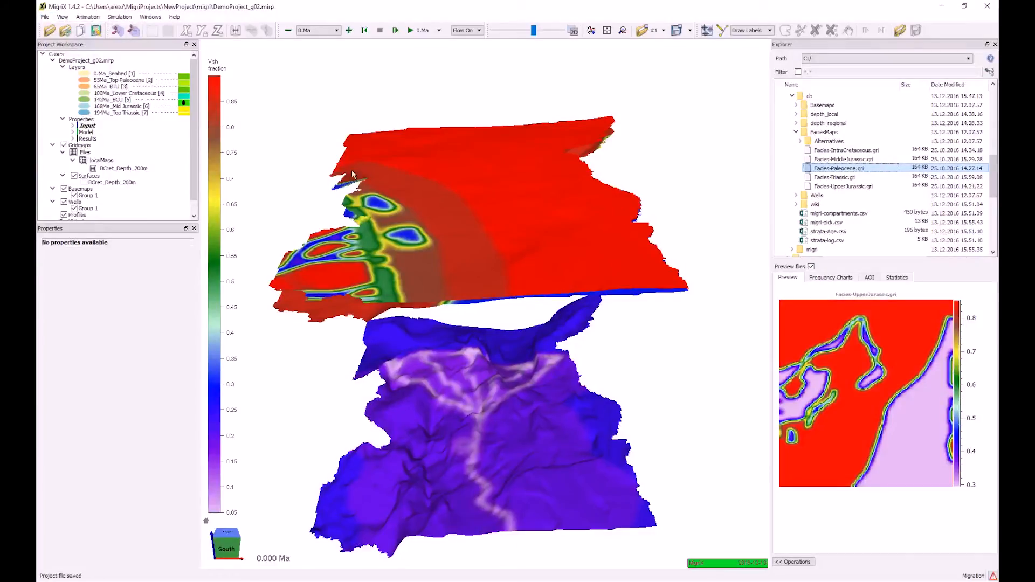
Step: Examine the Middle Jurassic facies surface up close and preview Brent_delta.pol from the Basemaps folder
drag(511, 225, 513, 173)
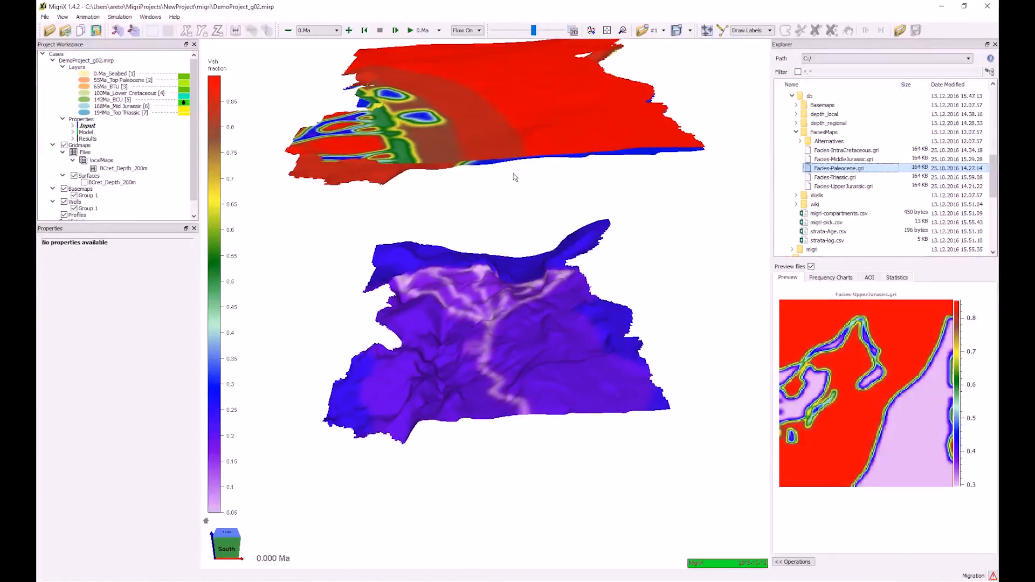
scroll(507, 324, up, 5)
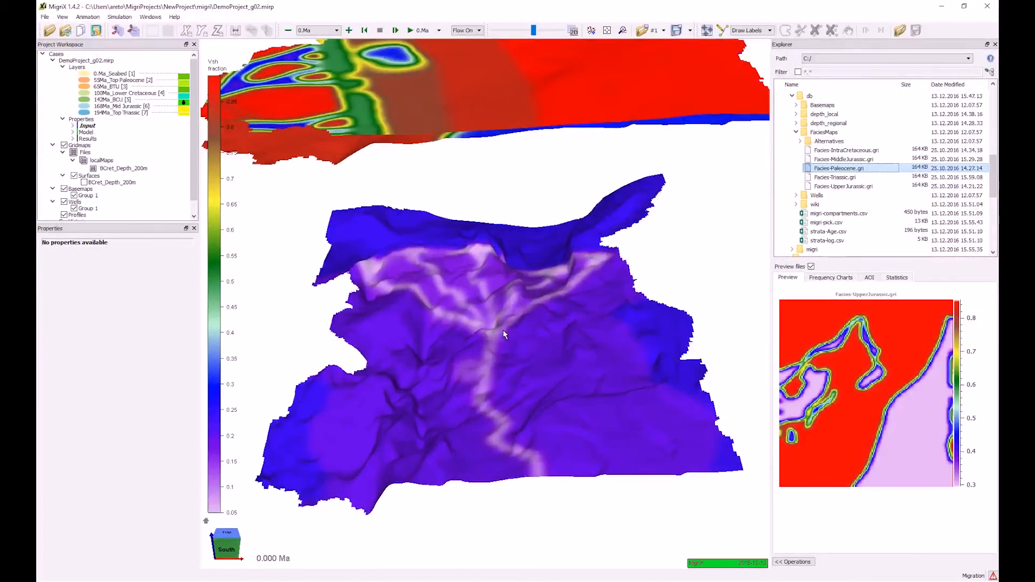
click(797, 133)
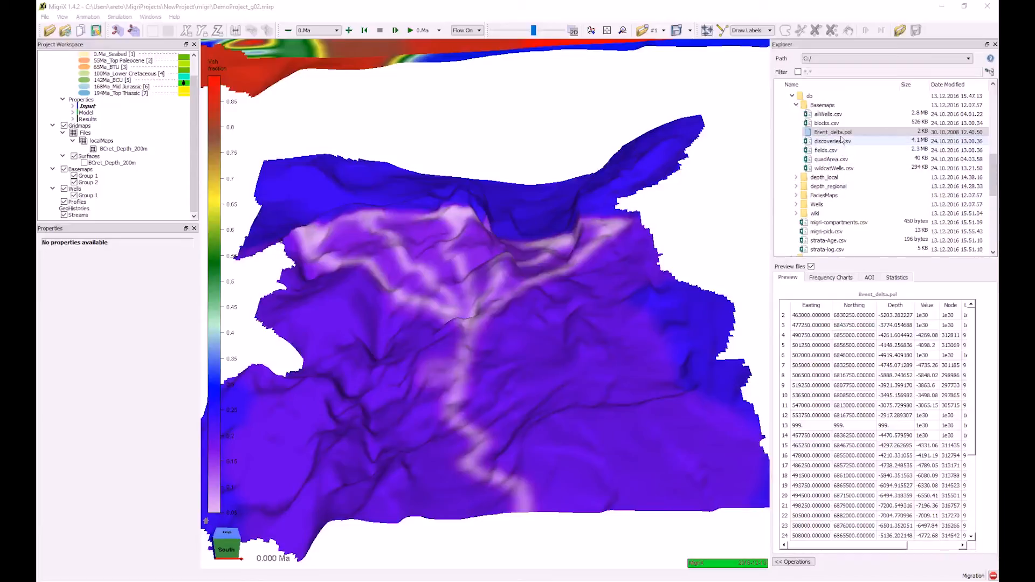
Step: Import blocks.csv, discoveries.csv and fields.csv from the Basemaps folder as lines into basemap Group 2
right_click(90, 185)
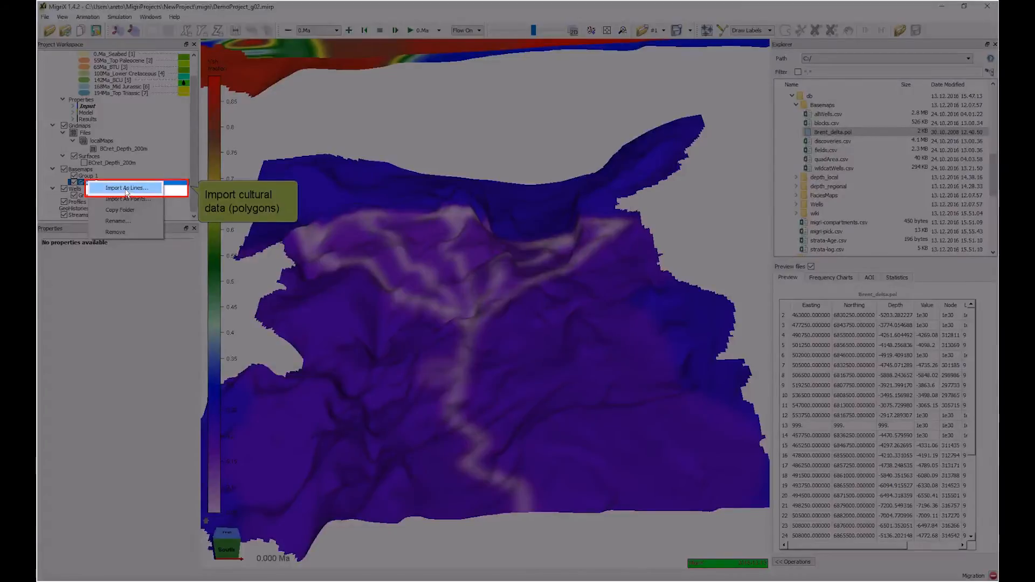
click(127, 189)
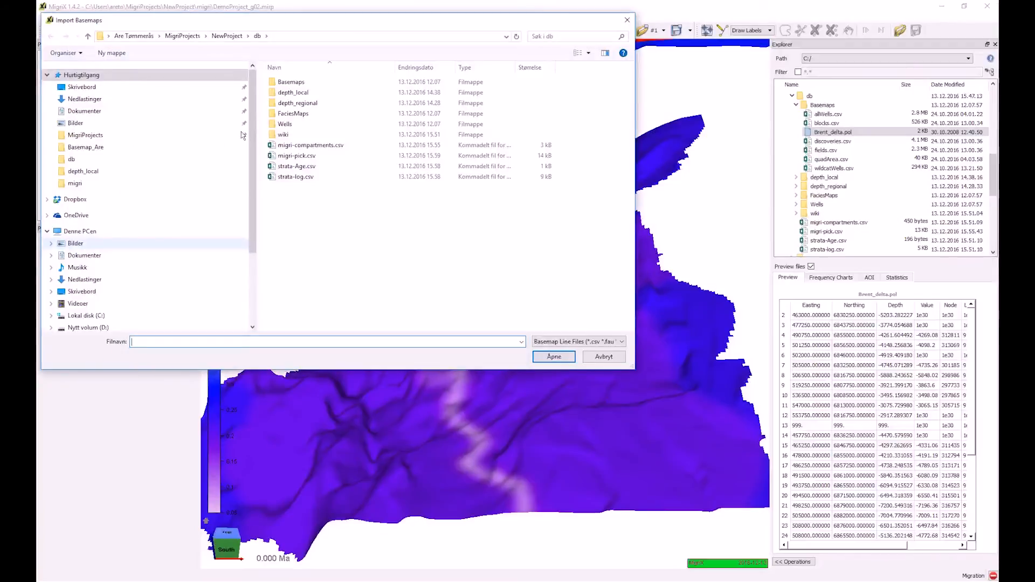
double_click(295, 83)
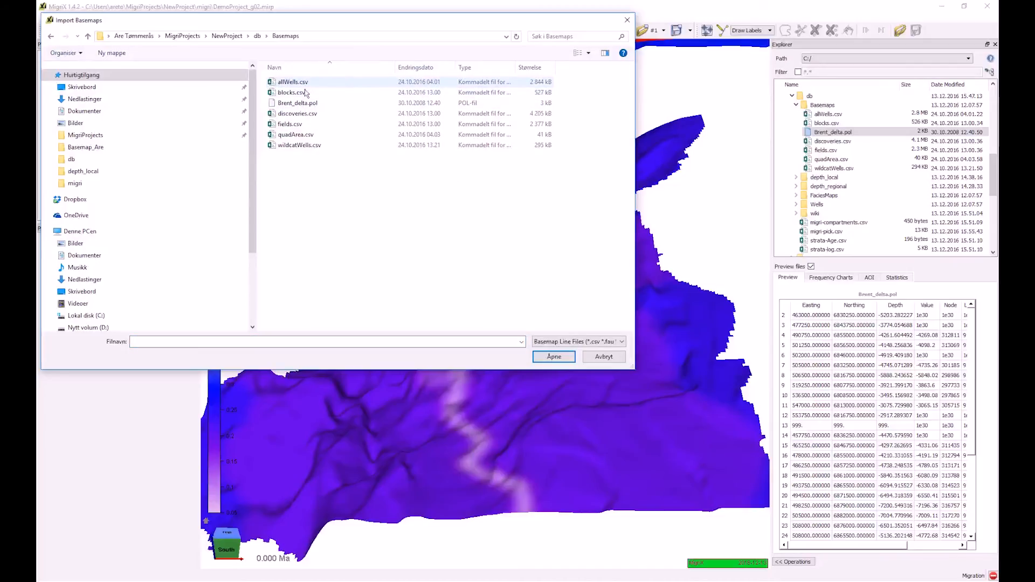
click(309, 115)
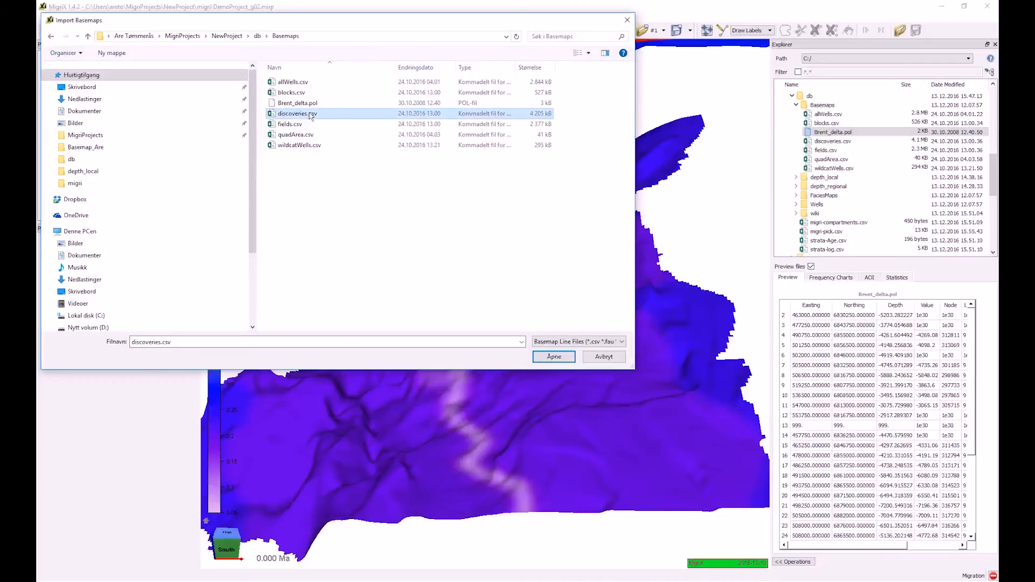
ctrl+click(299, 124)
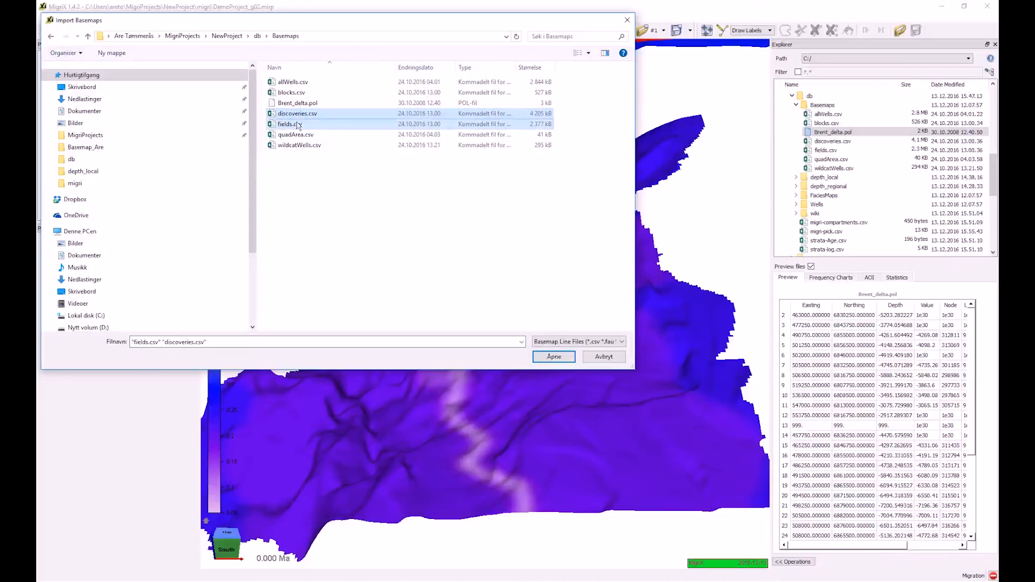
ctrl+click(297, 103)
click(548, 357)
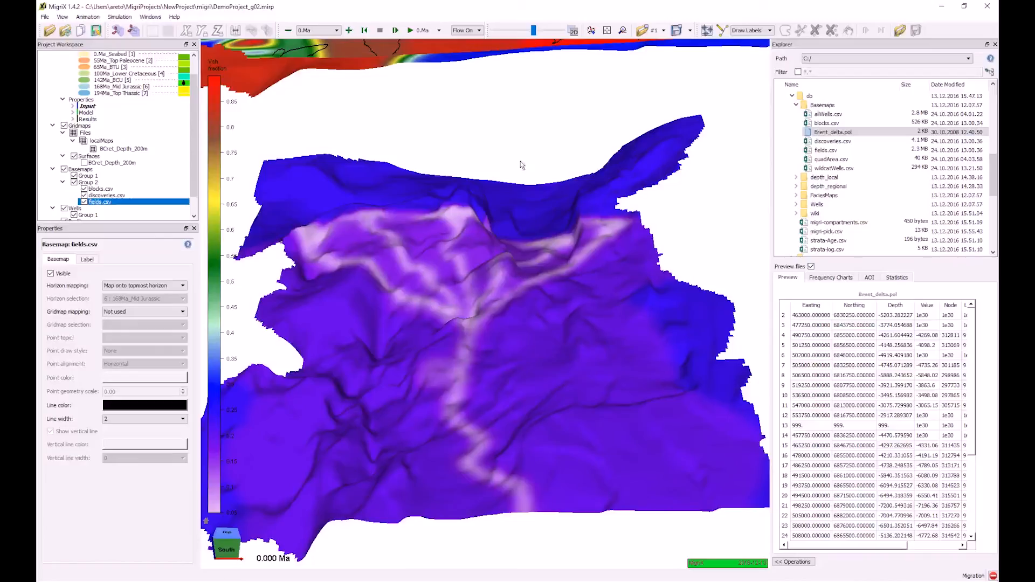
Step: Map the blocks, discoveries and fields basemaps together onto all horizons
mouse_move(520, 161)
mouse_down()
mouse_move(523, 194)
mouse_move(523, 149)
mouse_up()
scroll(521, 154, down, 3)
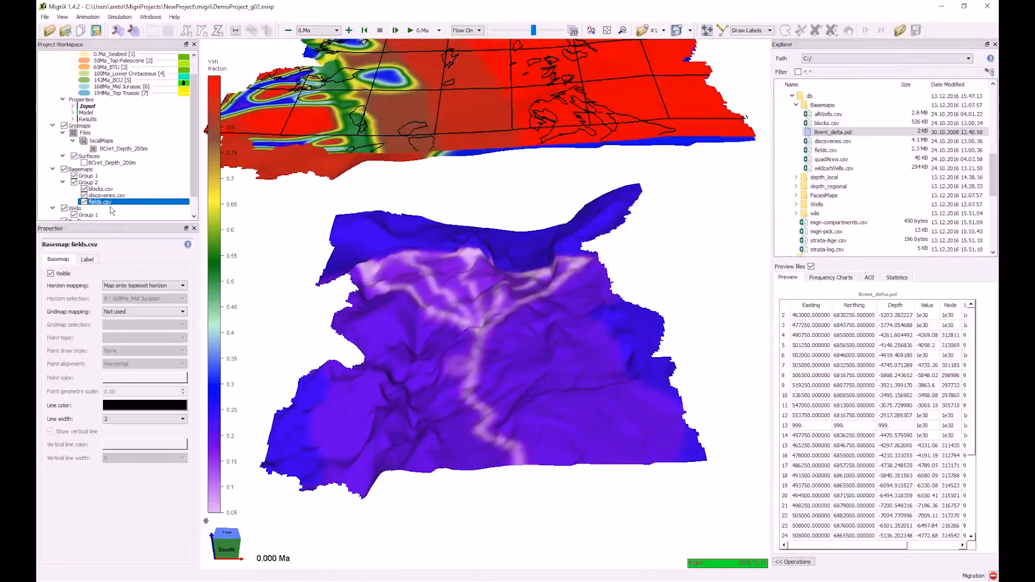
click(99, 190)
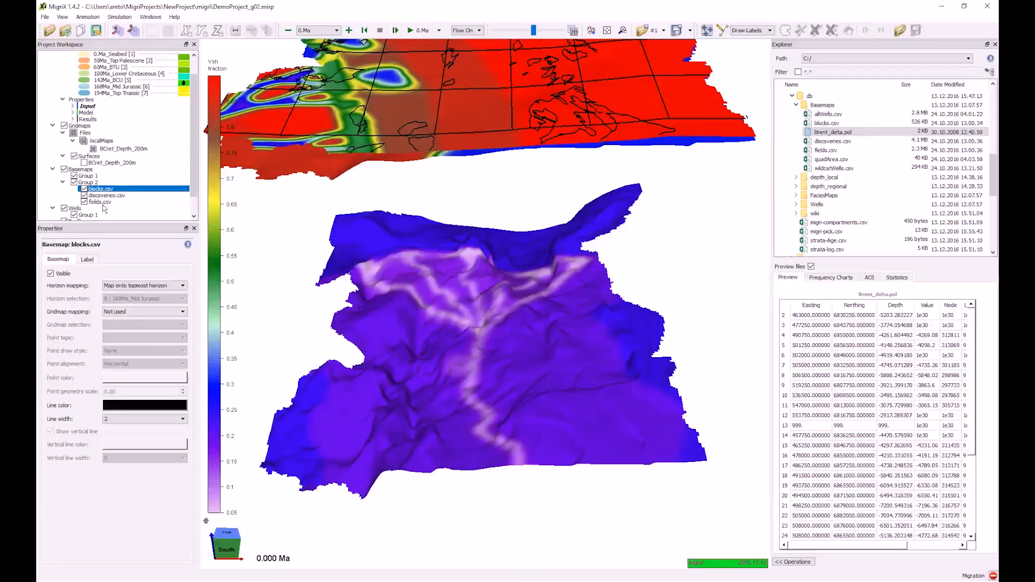
shift+click(100, 202)
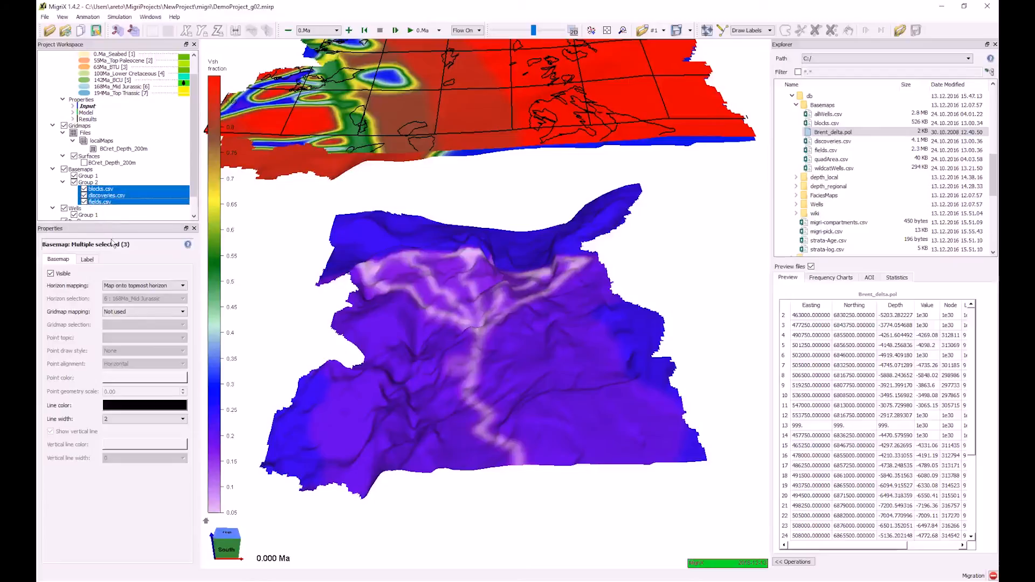
click(134, 286)
click(130, 301)
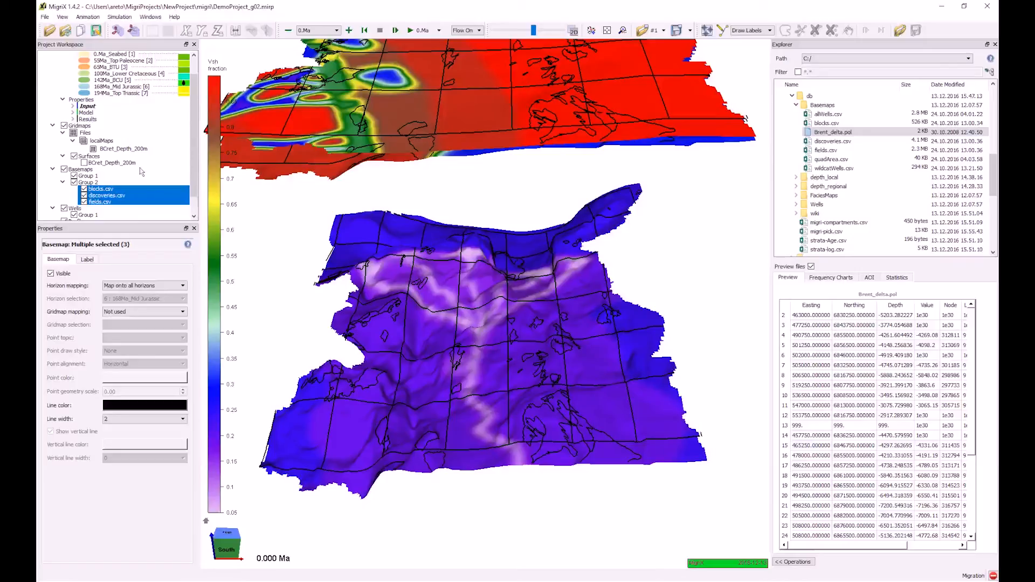
Step: Import wildcatWells.csv as points into basemap Group 2, using wlbWellName as the point topic
right_click(92, 183)
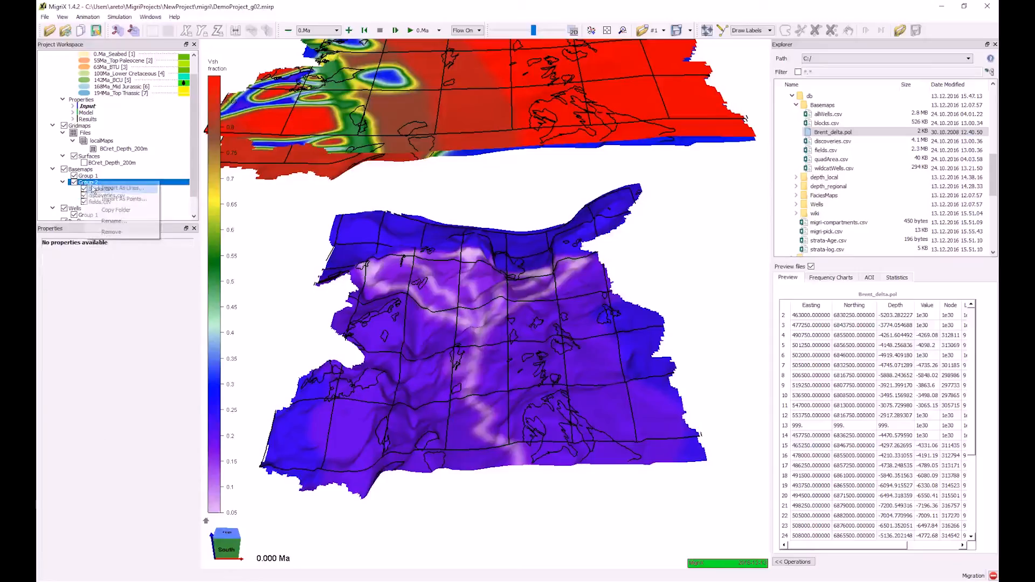
click(118, 199)
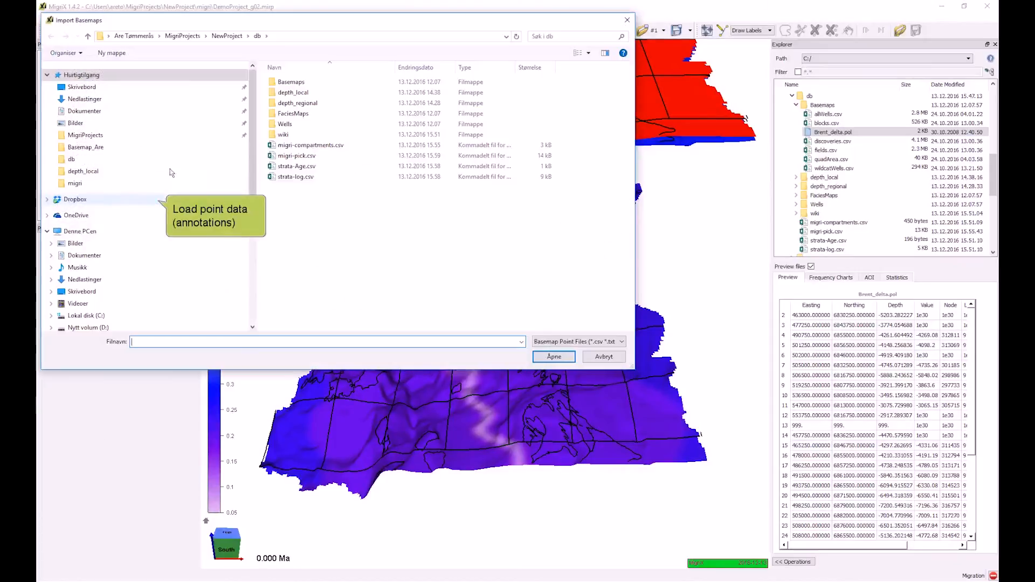
double_click(299, 83)
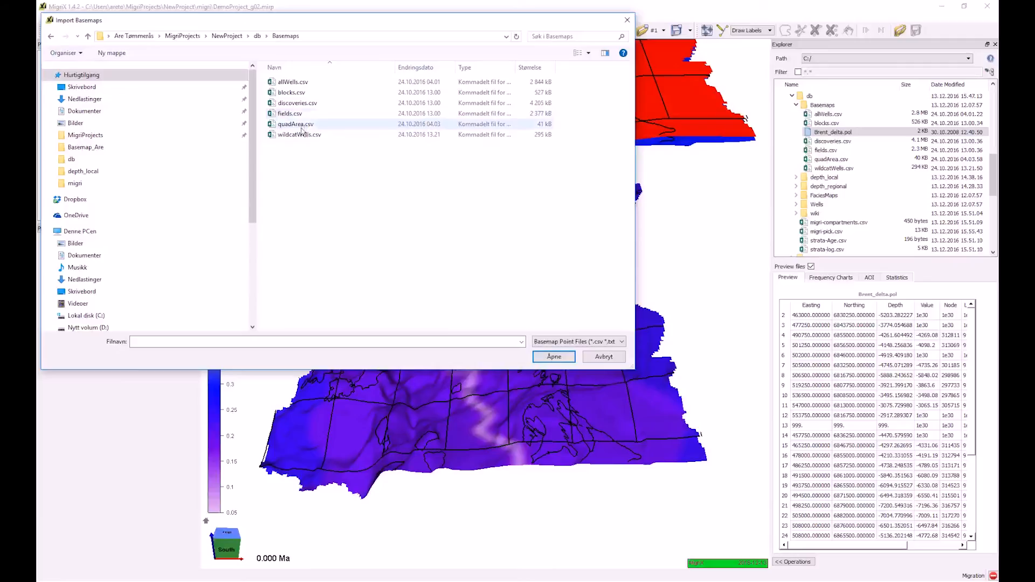
click(300, 135)
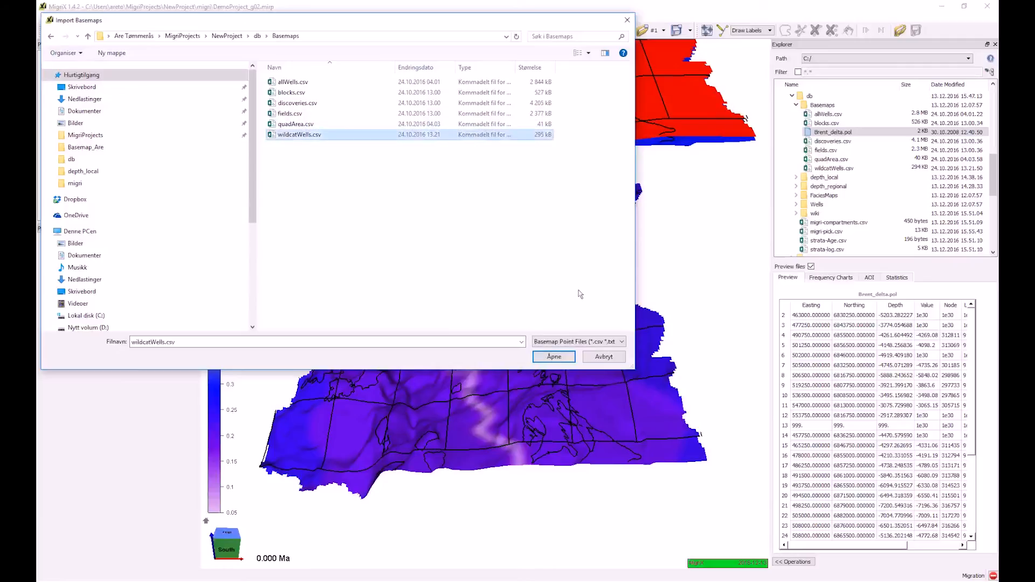
click(554, 357)
click(518, 305)
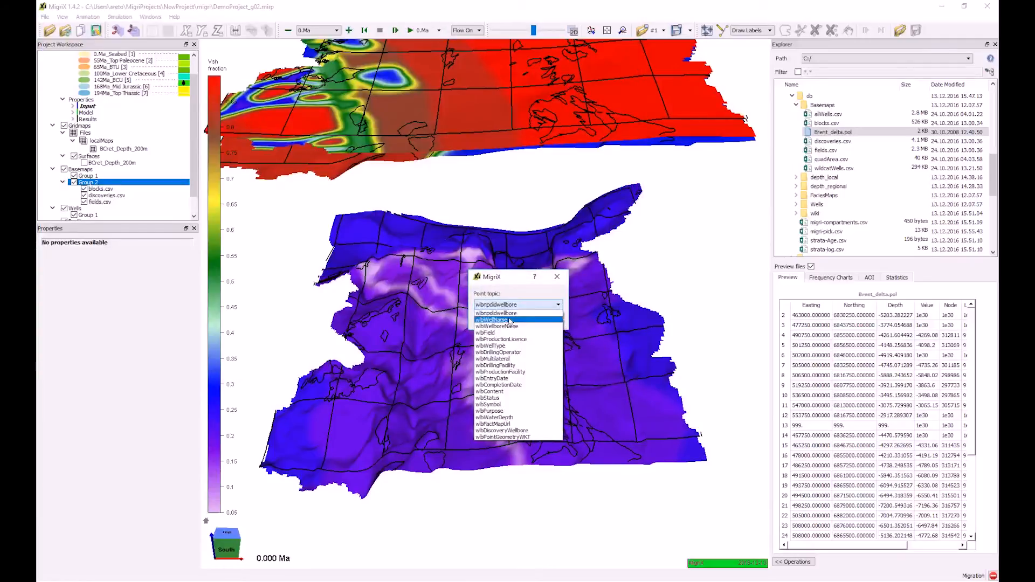
click(527, 321)
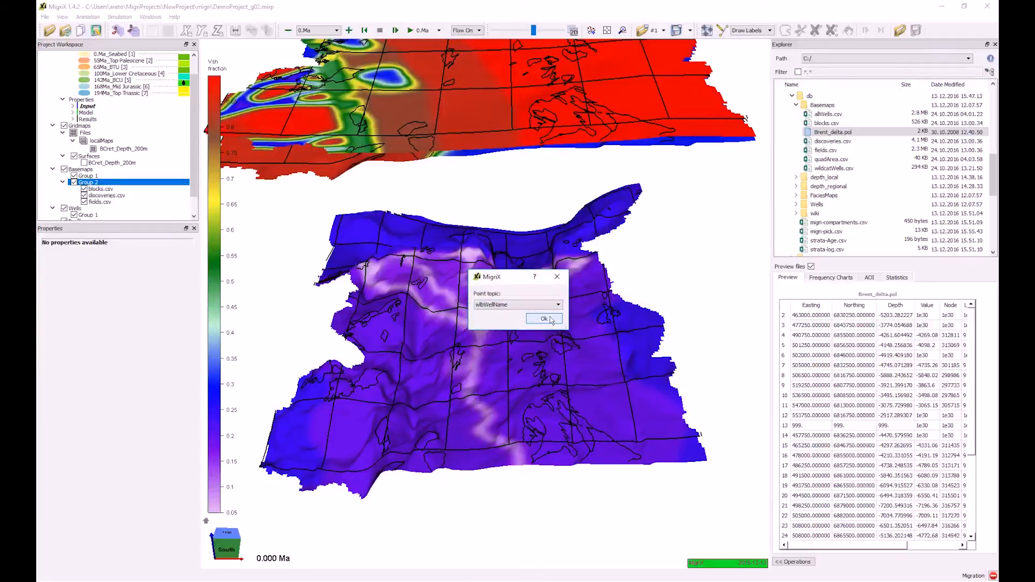
click(545, 318)
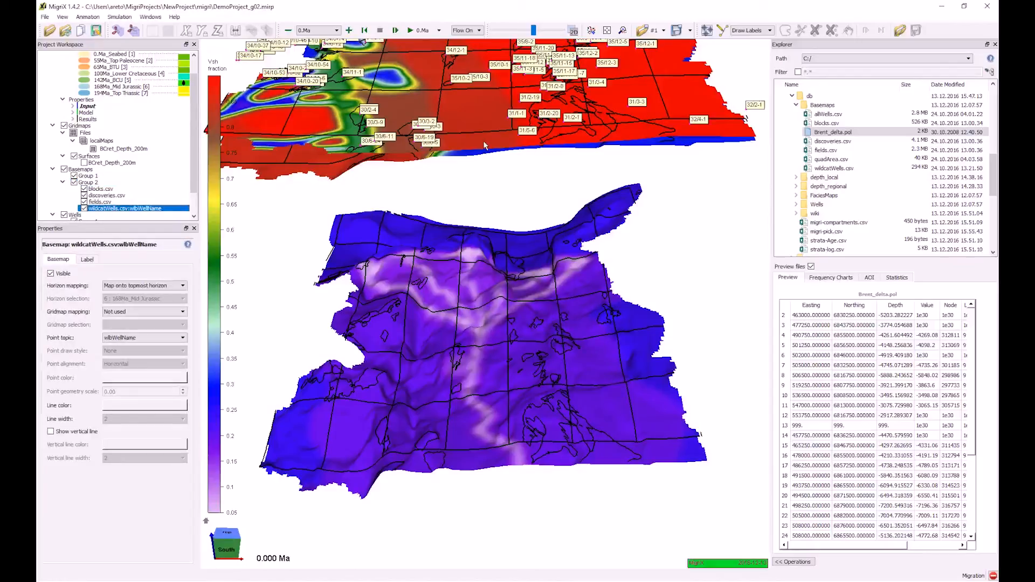
Step: Map the wildcat wells basemap onto the given horizon 168Ma_Mid Jurassic
click(143, 286)
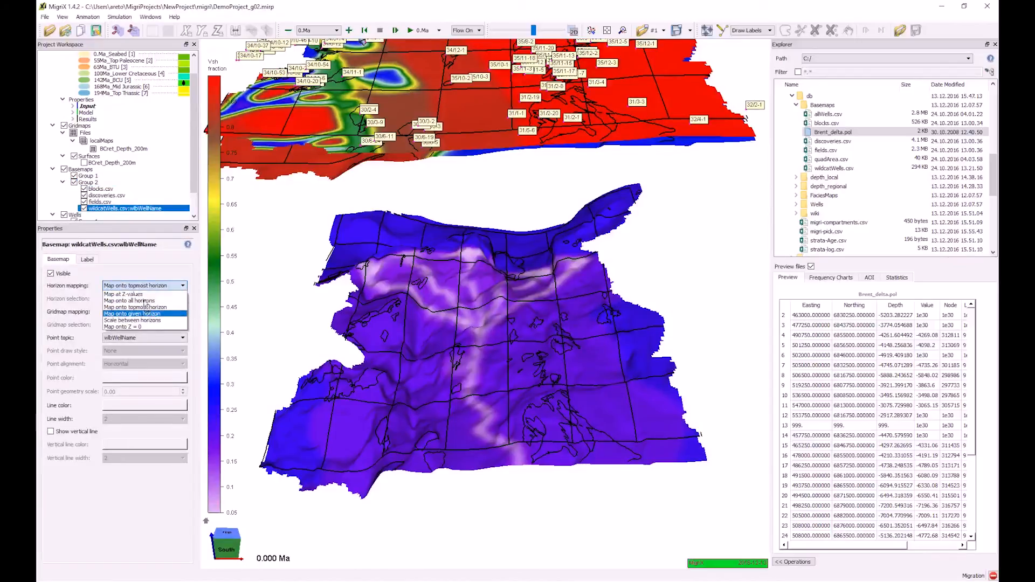
click(135, 314)
click(144, 298)
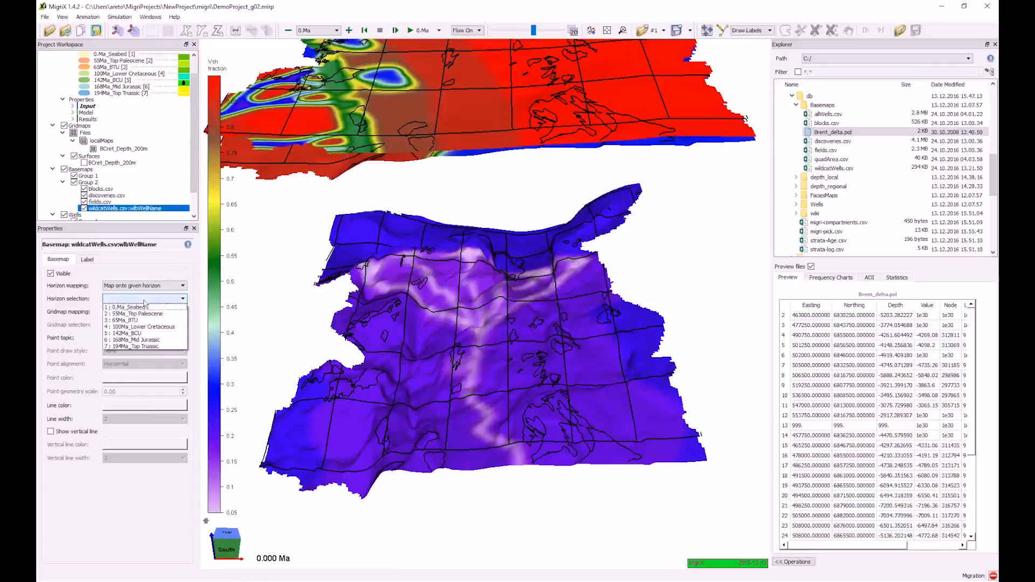
click(136, 340)
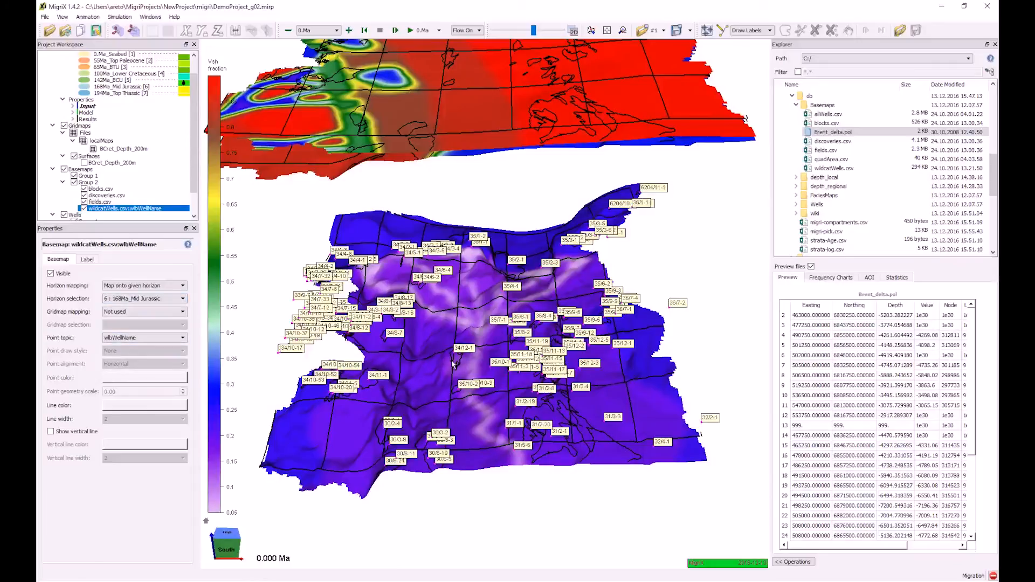
scroll(451, 360, up, 5)
scroll(477, 378, down, 3)
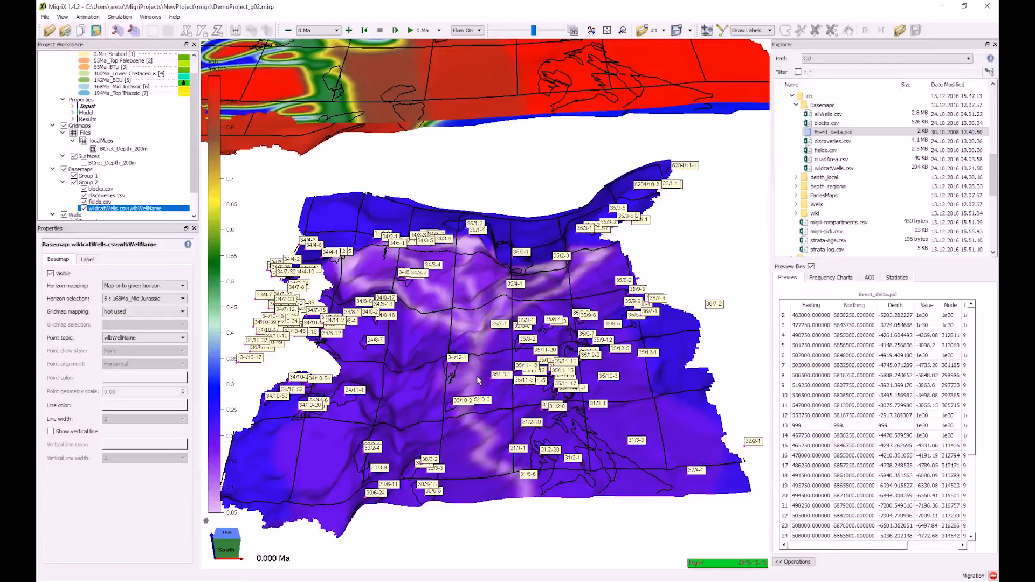
scroll(464, 321, down, 3)
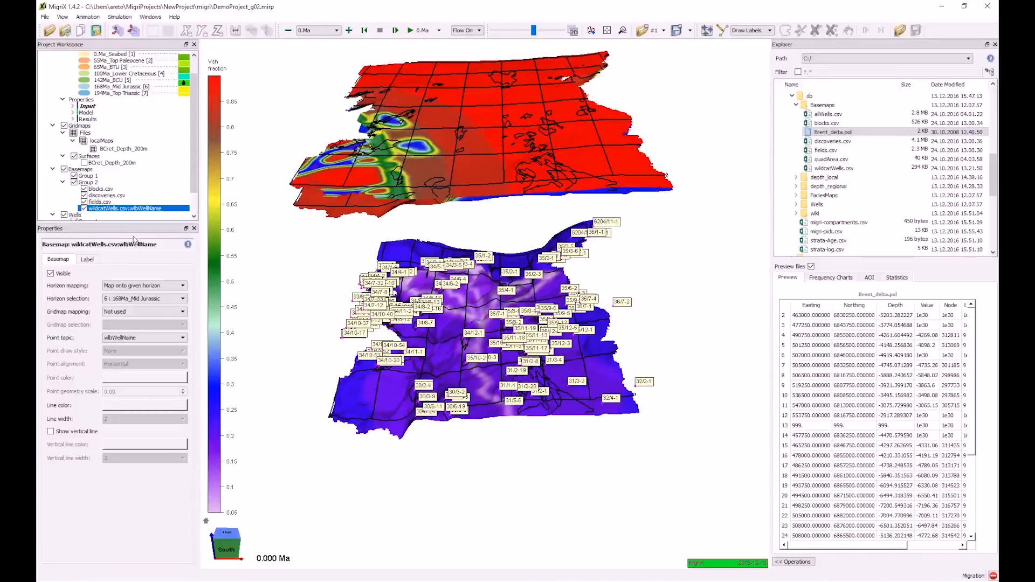
Step: Hide the background of the wildcat well labels and set their text color to white
click(84, 260)
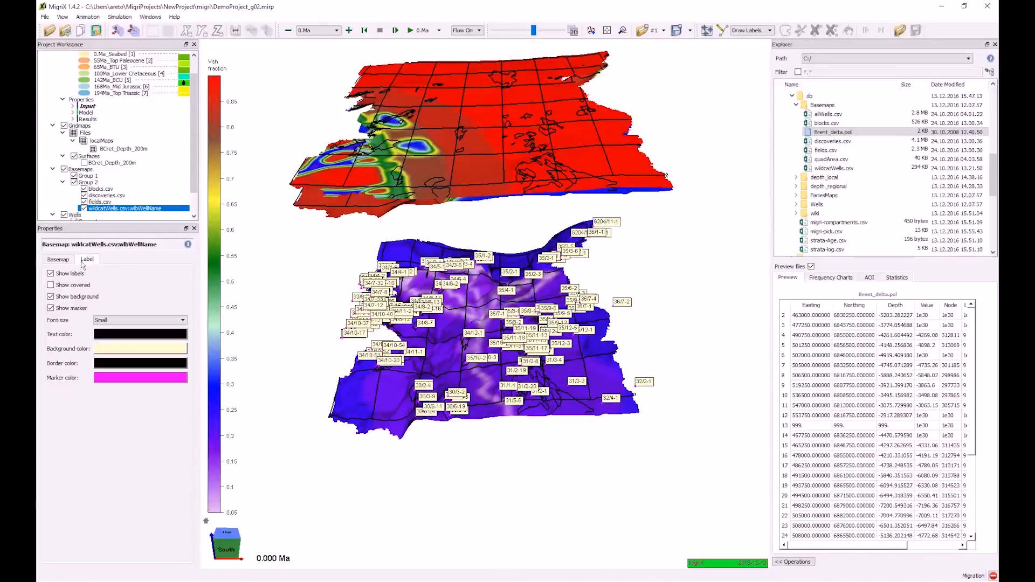
click(51, 296)
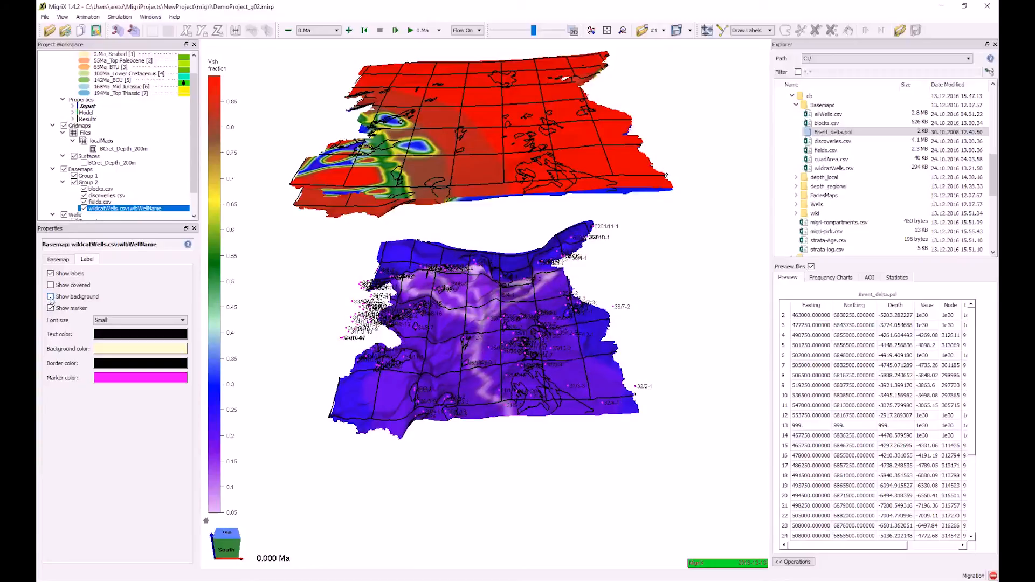
click(119, 334)
click(501, 281)
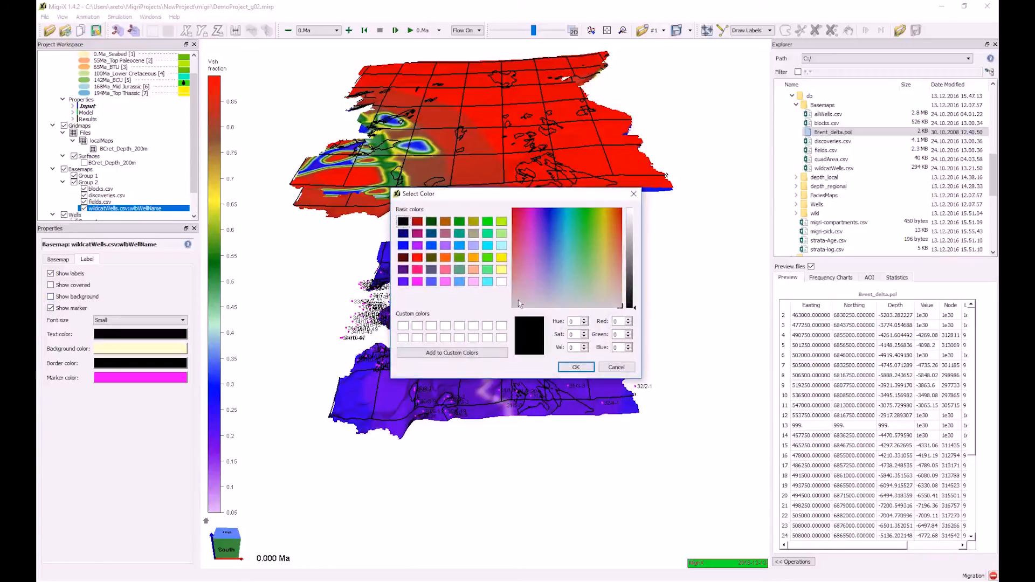
click(572, 366)
scroll(407, 322, up, 3)
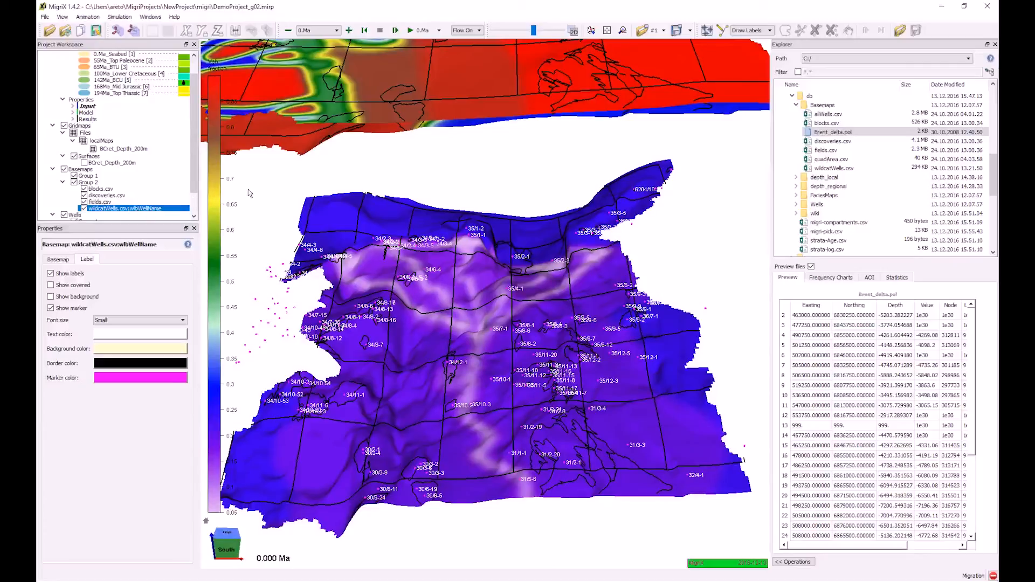
Step: Load well_35_1-1_1m.csv from the Wells folder into the 3D model
scroll(799, 157, down, 2)
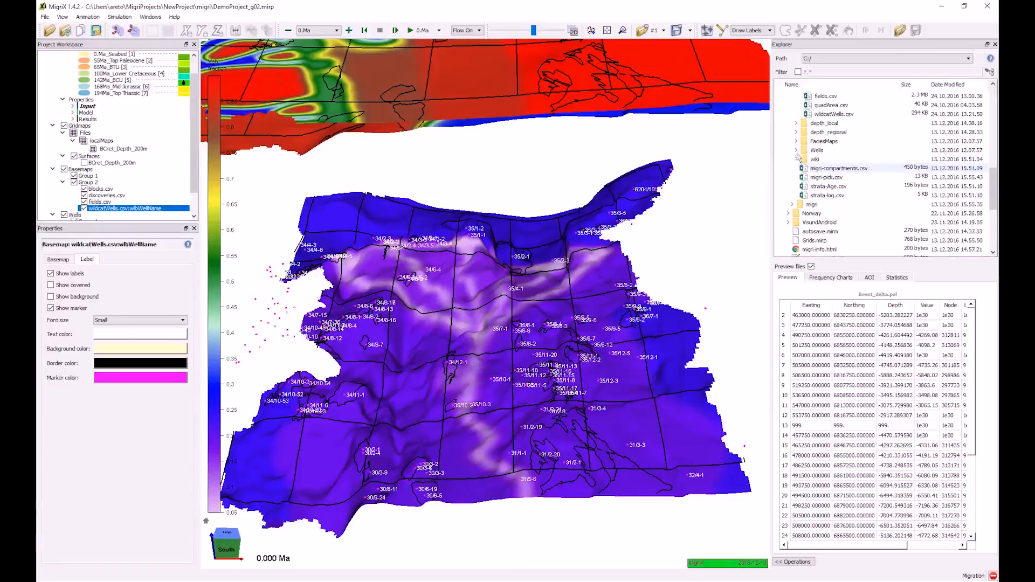
click(796, 150)
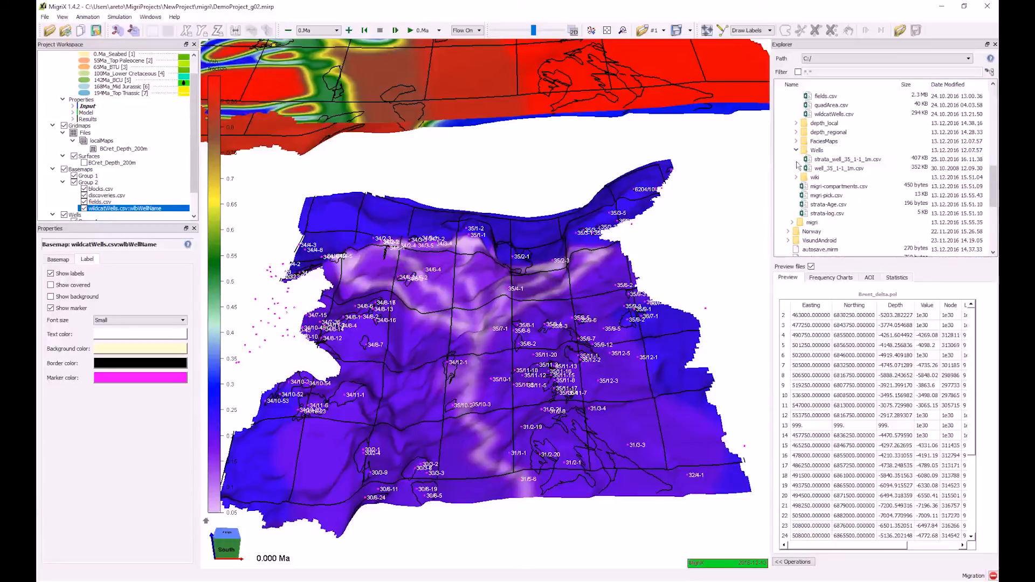
drag(826, 168, 479, 173)
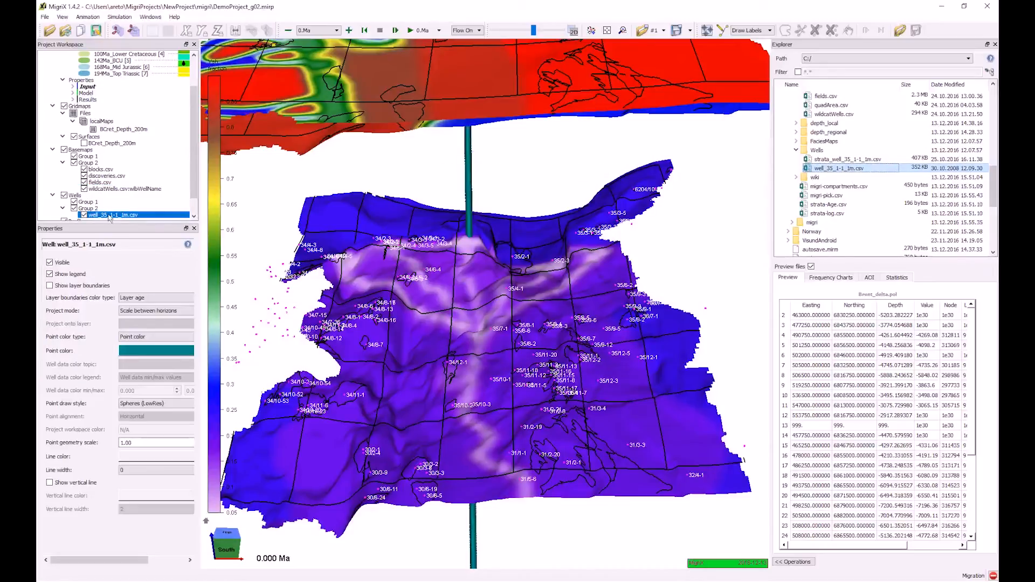
Step: Set the point color type of well_35_1-1_1m.csv to Well data
scroll(111, 217, down, 1)
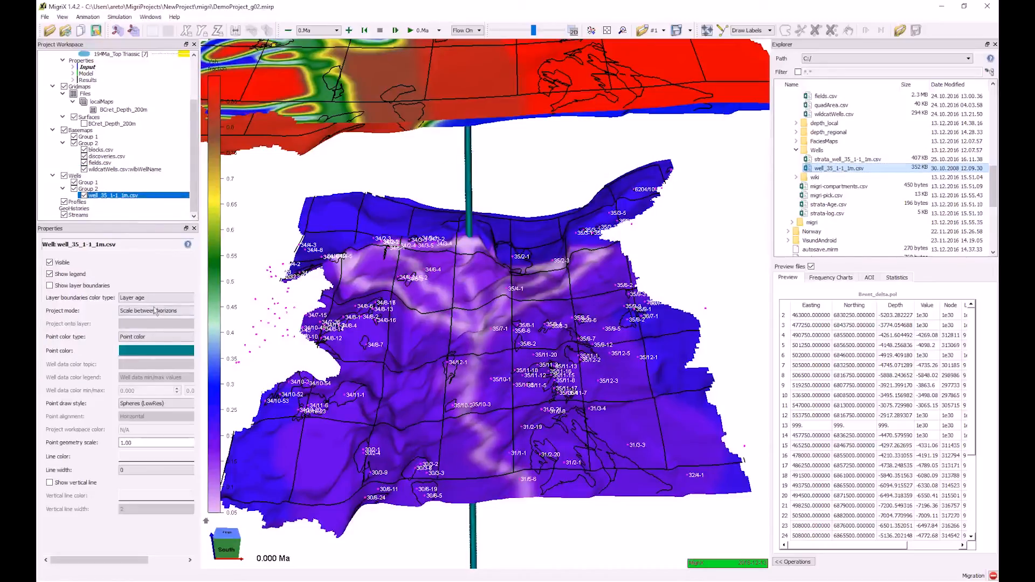
click(140, 337)
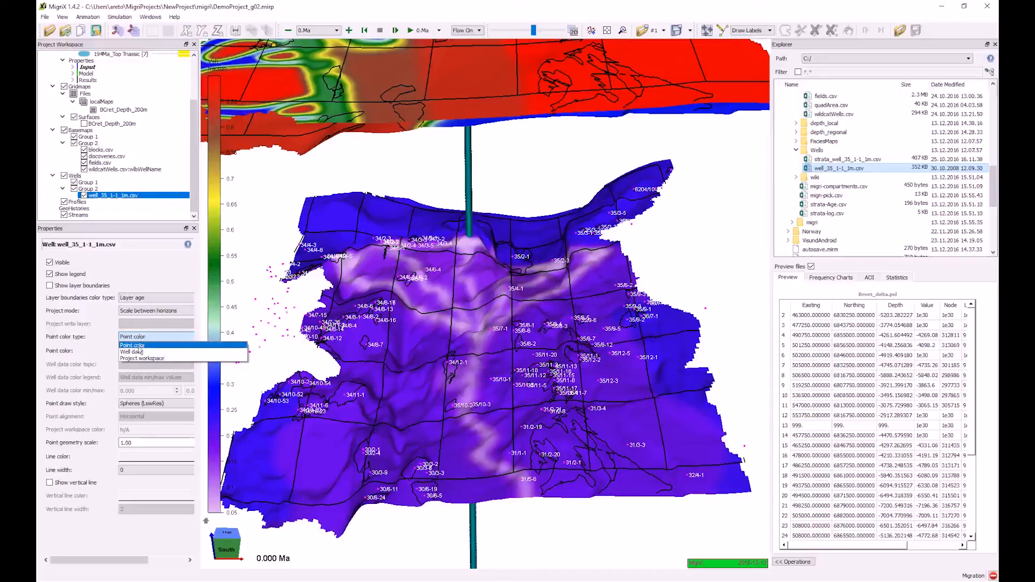
click(139, 351)
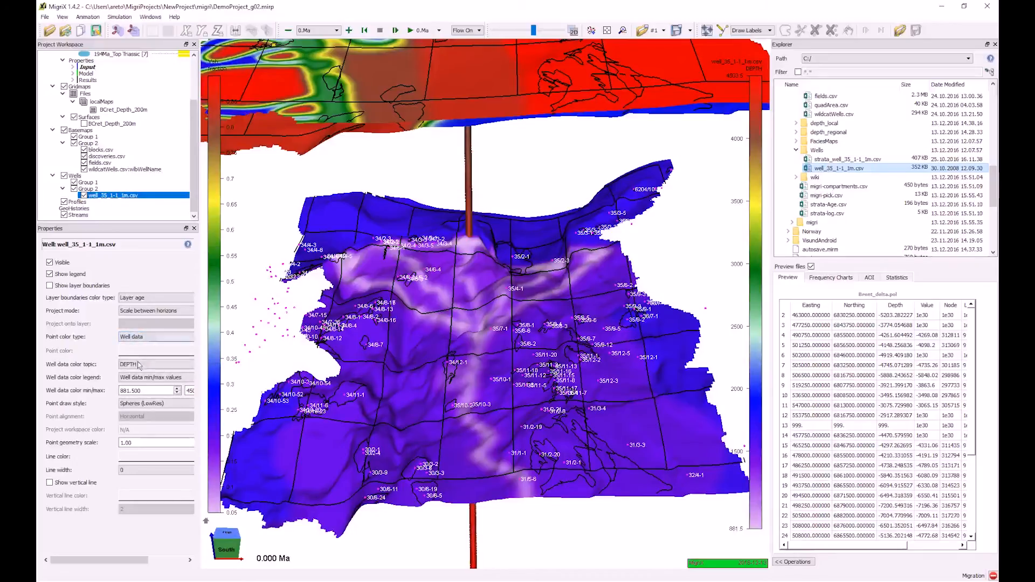
Step: Set the well data color topic of well_35_1-1_1m.csv to Vsh
click(139, 365)
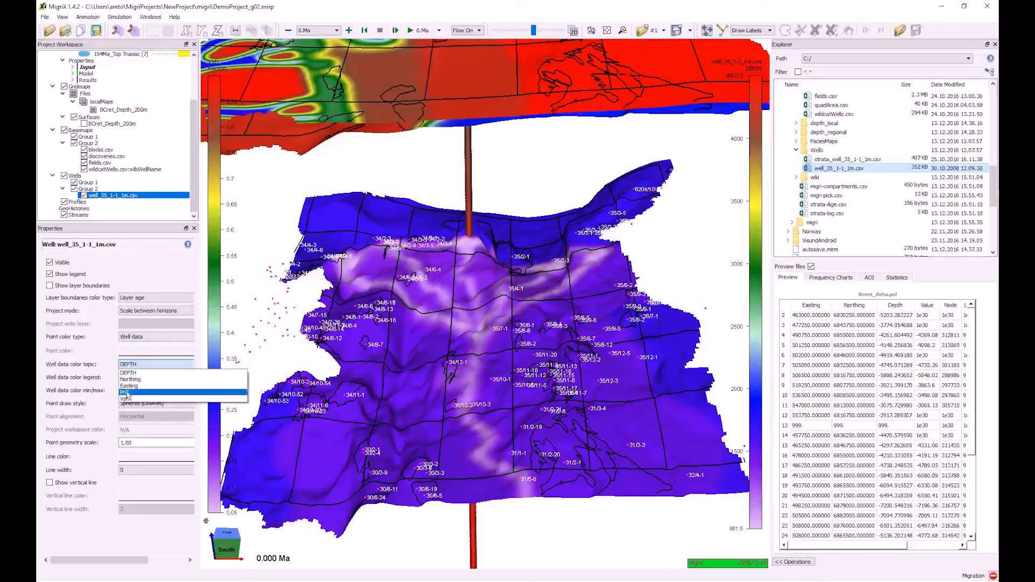
click(126, 399)
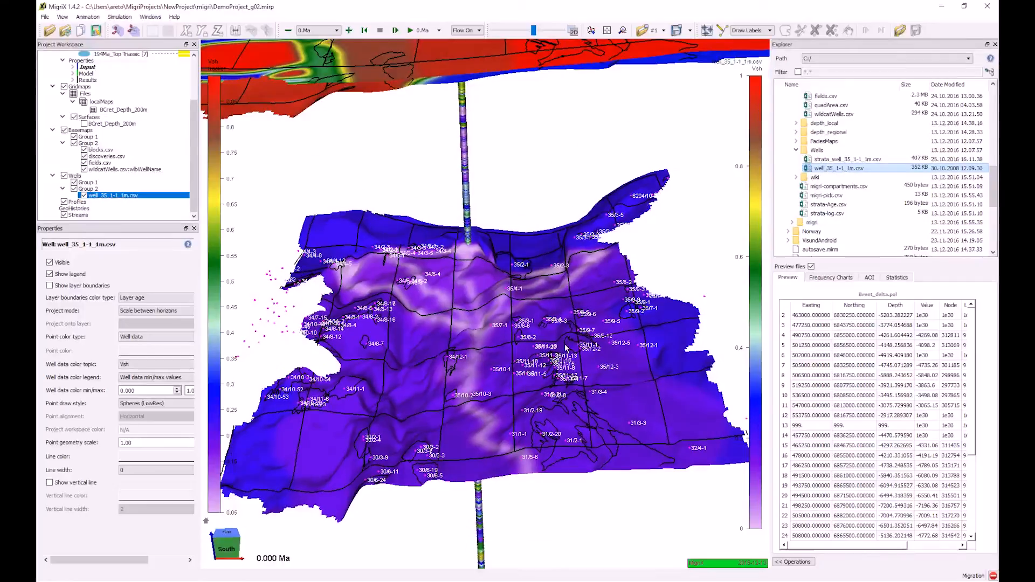
scroll(565, 348, down, 5)
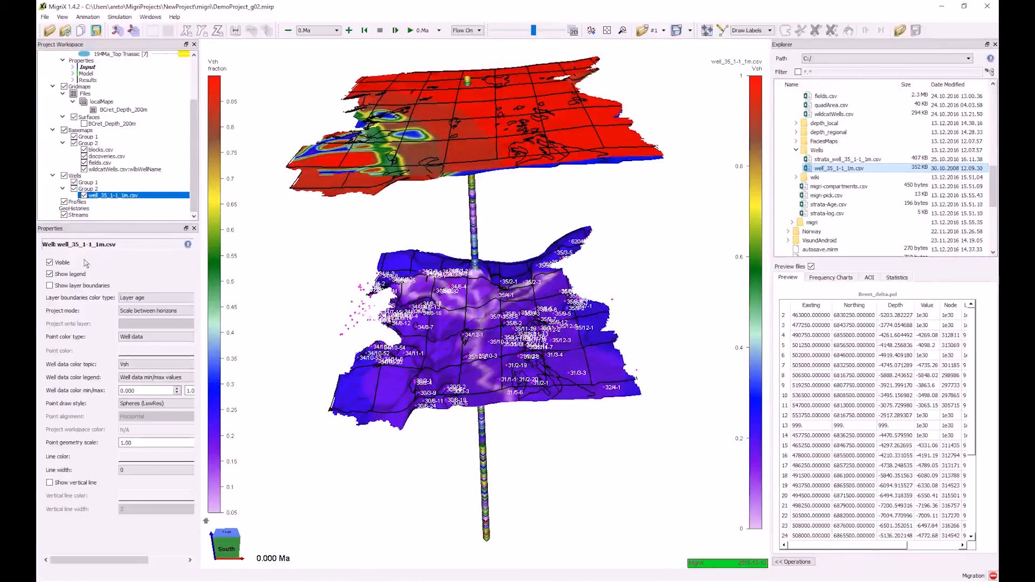
Step: Hide well_35_1-1_1m.csv, make all layers from 0.Ma_Seabed to 194Ma_Top Triassic visible, and reduce the vertical exaggeration
click(84, 195)
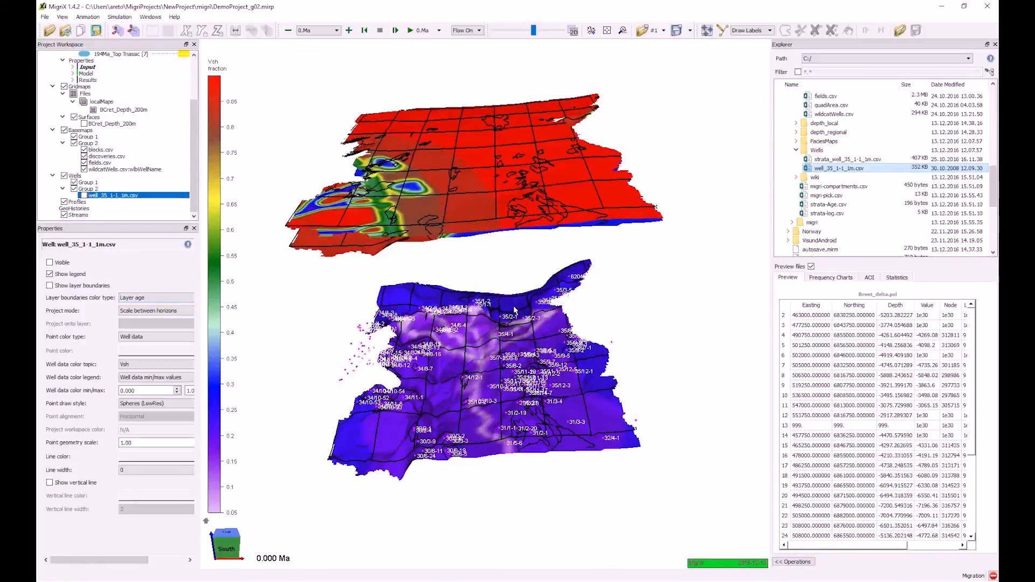
click(112, 74)
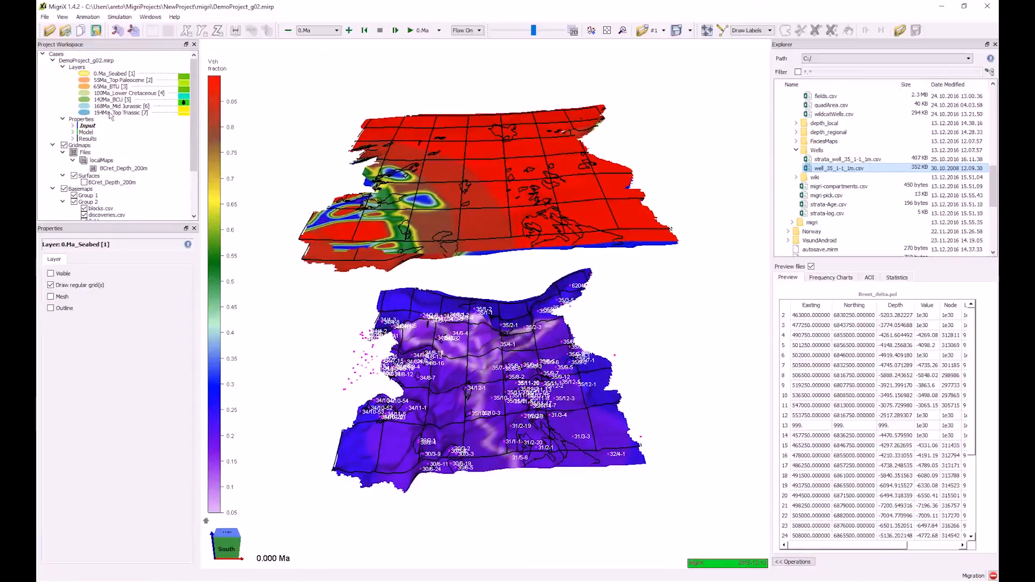
shift+click(110, 113)
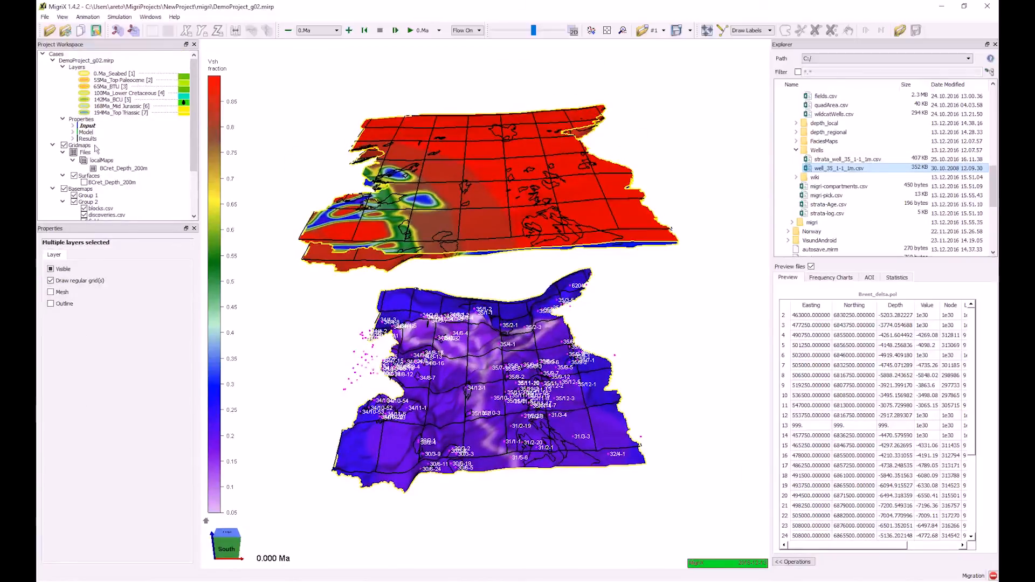
click(50, 269)
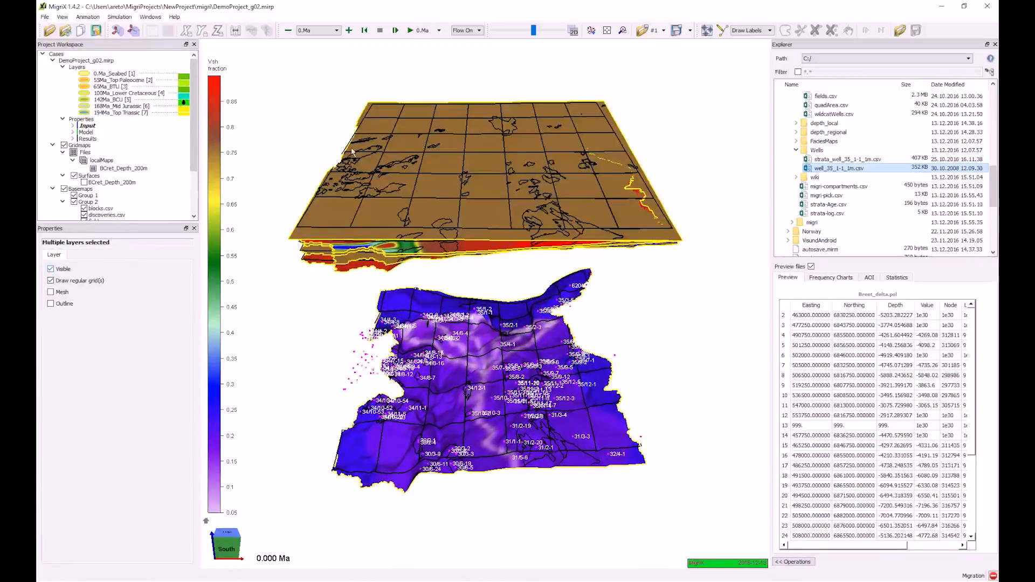
drag(533, 38, 515, 32)
drag(510, 259, 500, 186)
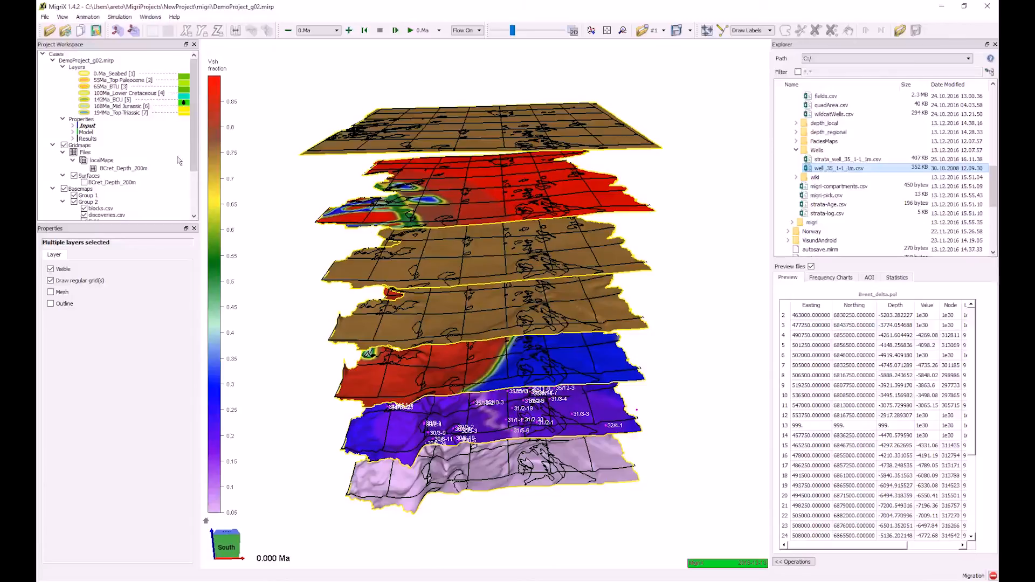
Step: Examine the model's Structure properties by coloring the layers by Depth, Thickness and Dip in turn
click(74, 133)
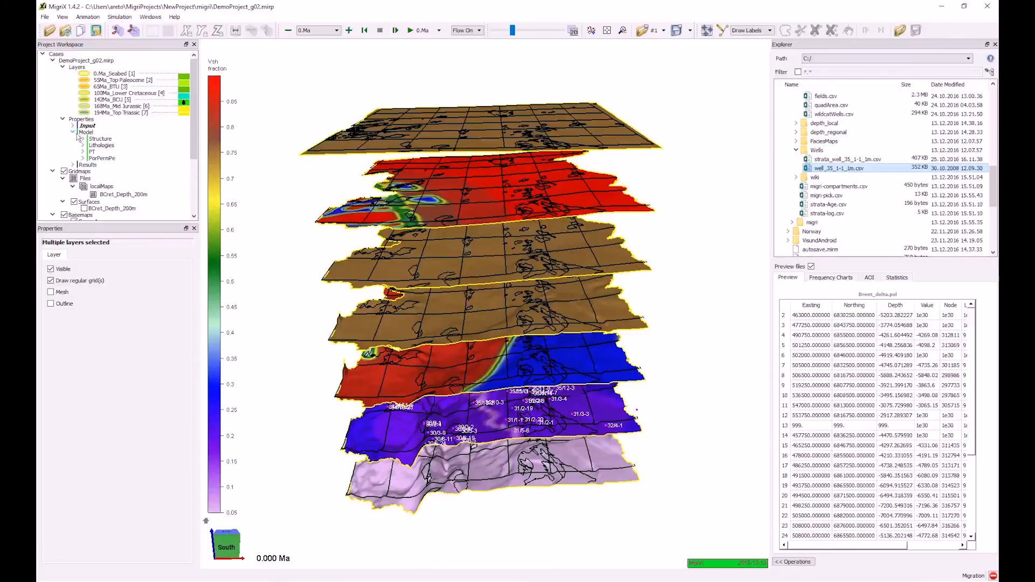
click(83, 139)
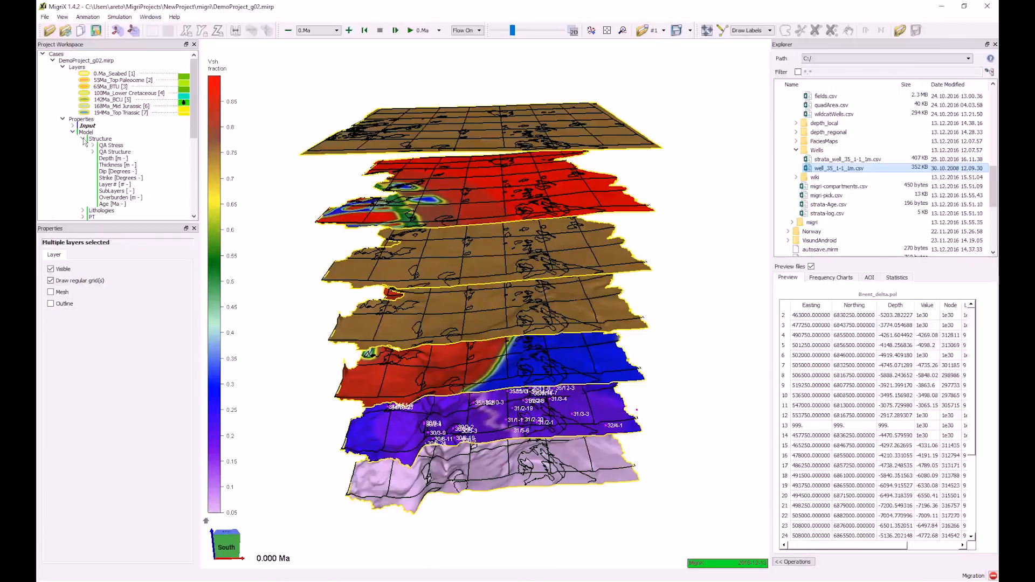
click(110, 159)
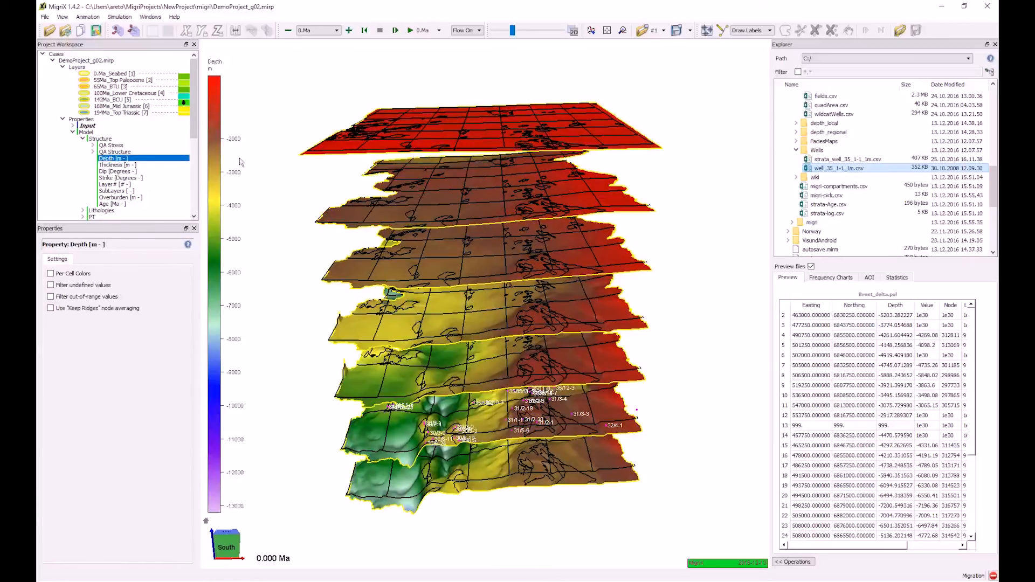
click(216, 161)
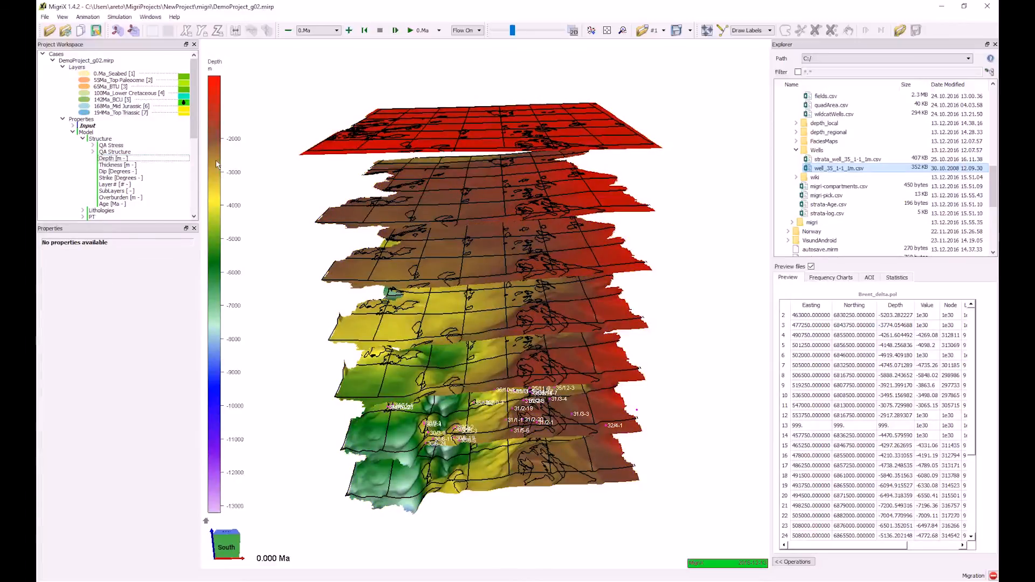
click(107, 165)
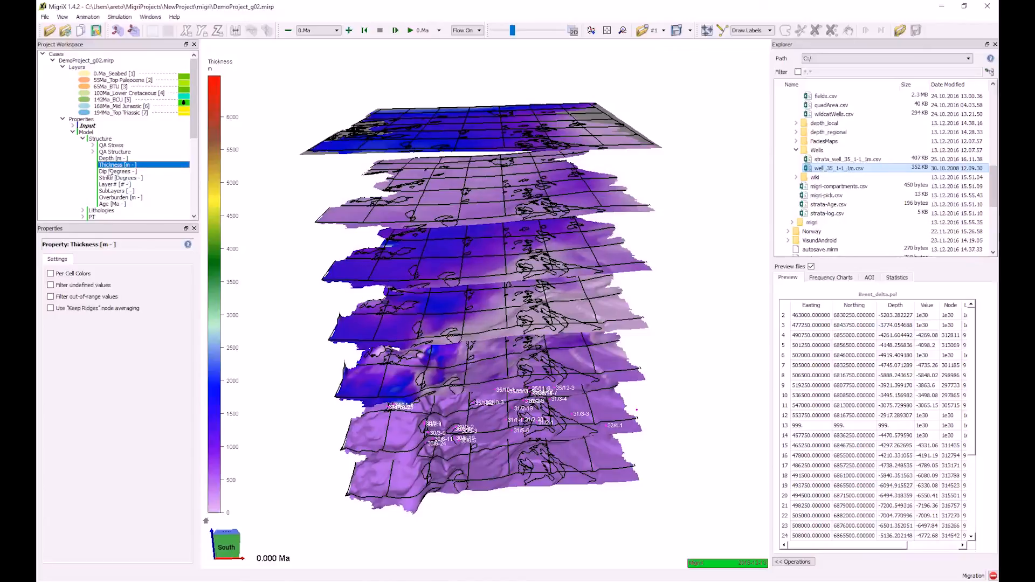
click(109, 171)
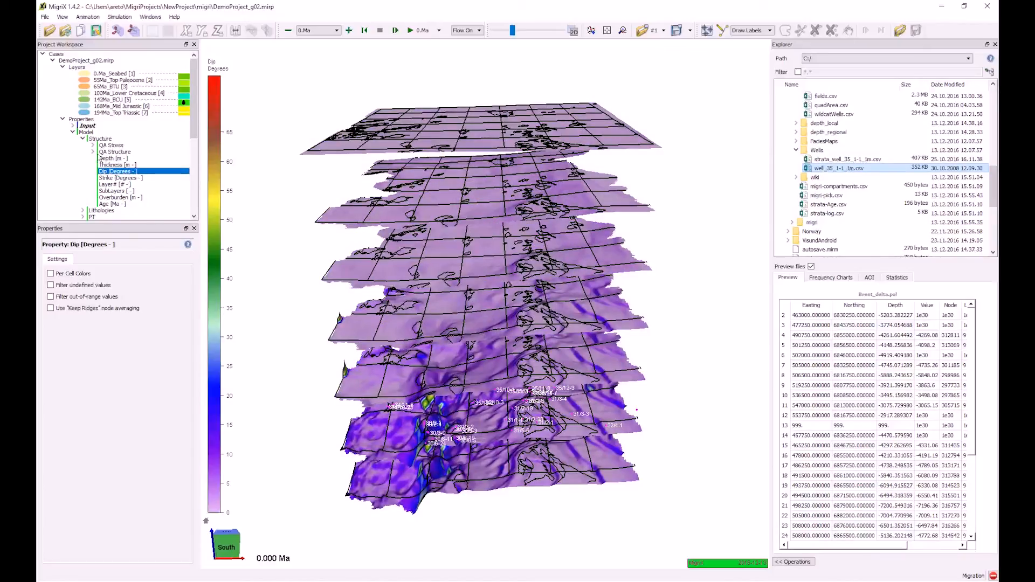
Step: Examine the QA Structure properties Thickness.above, Layer.below, Layer.Agebelow and Layer.Ageabove on the stacked layers
click(93, 152)
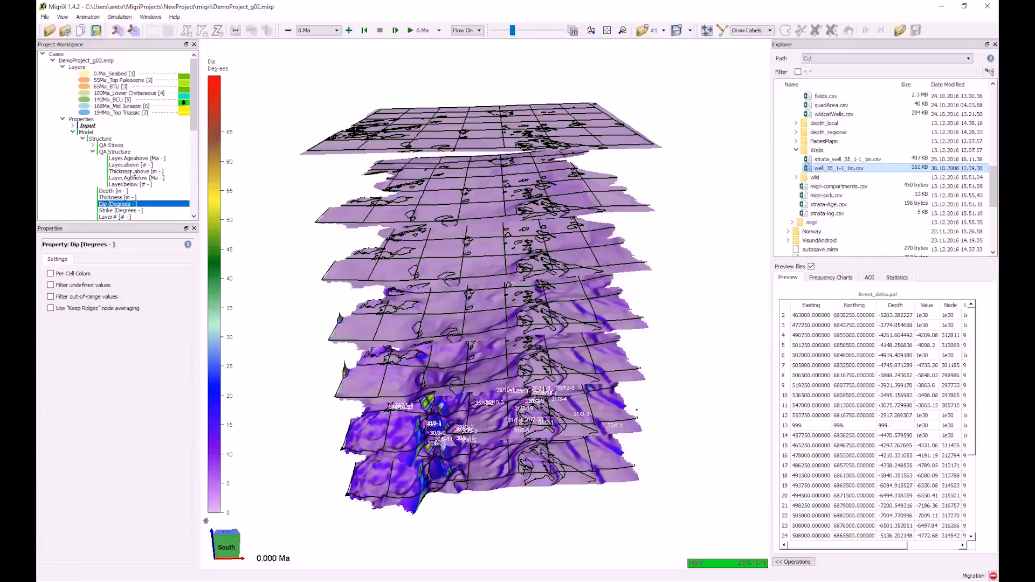
click(132, 172)
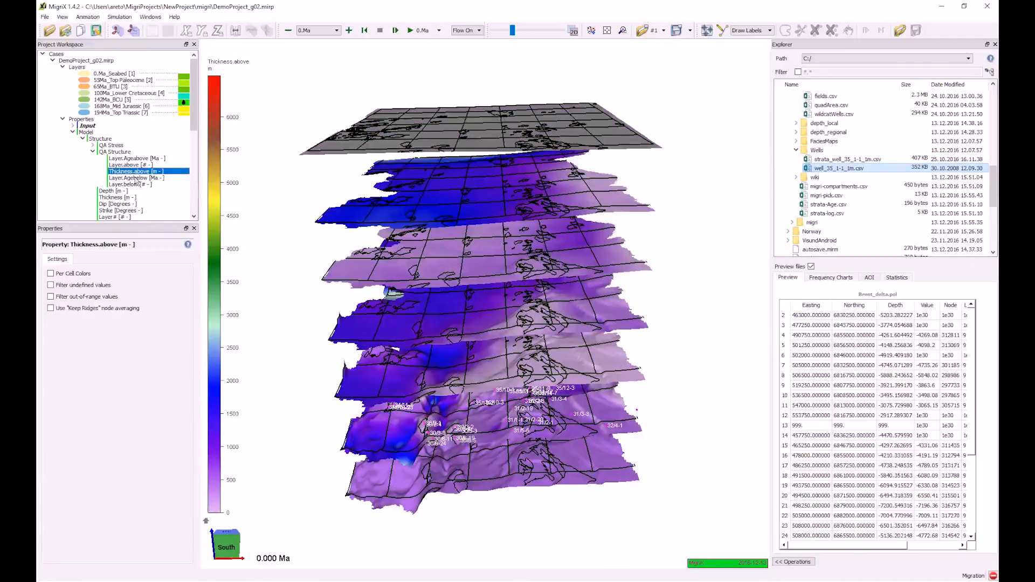
click(135, 185)
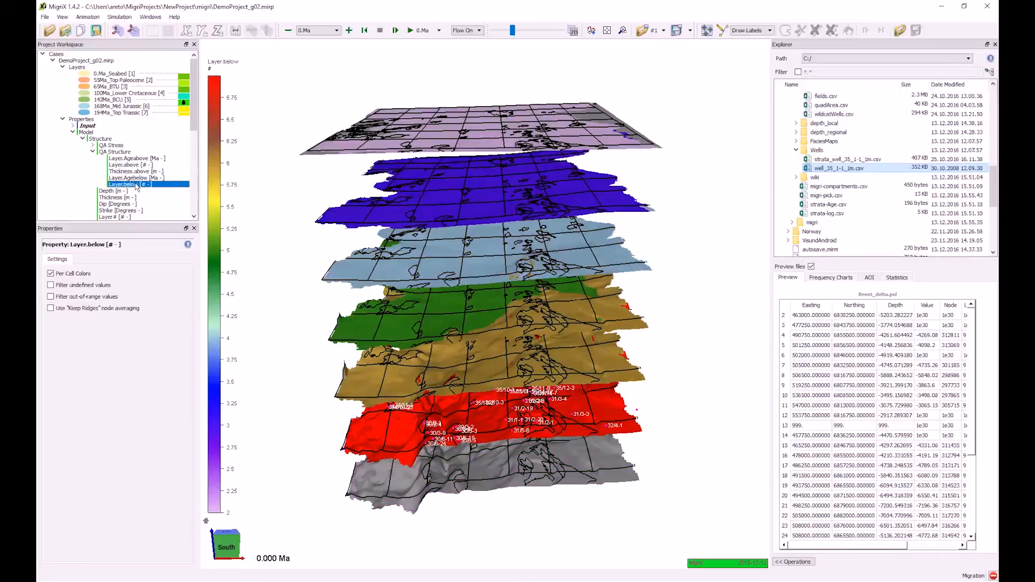
click(137, 178)
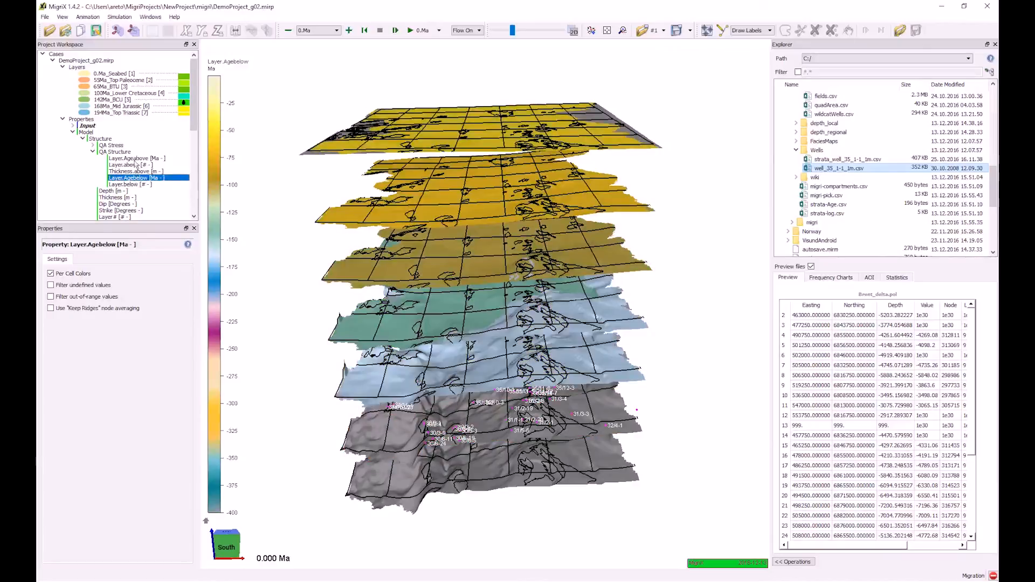
click(136, 159)
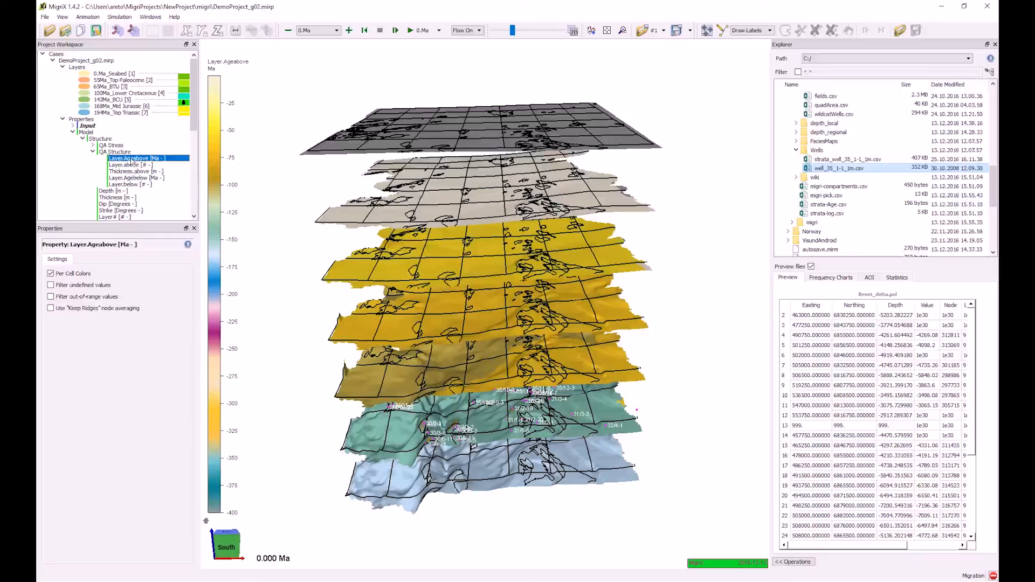
drag(493, 296, 502, 239)
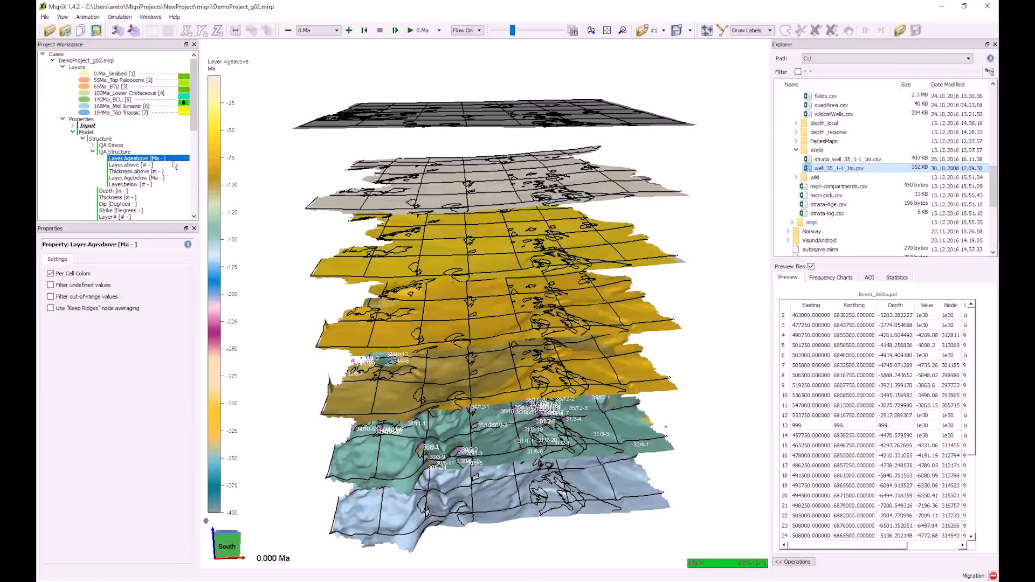
Step: Expand the Geomodel input properties and open the project generator's Geological events table
click(73, 126)
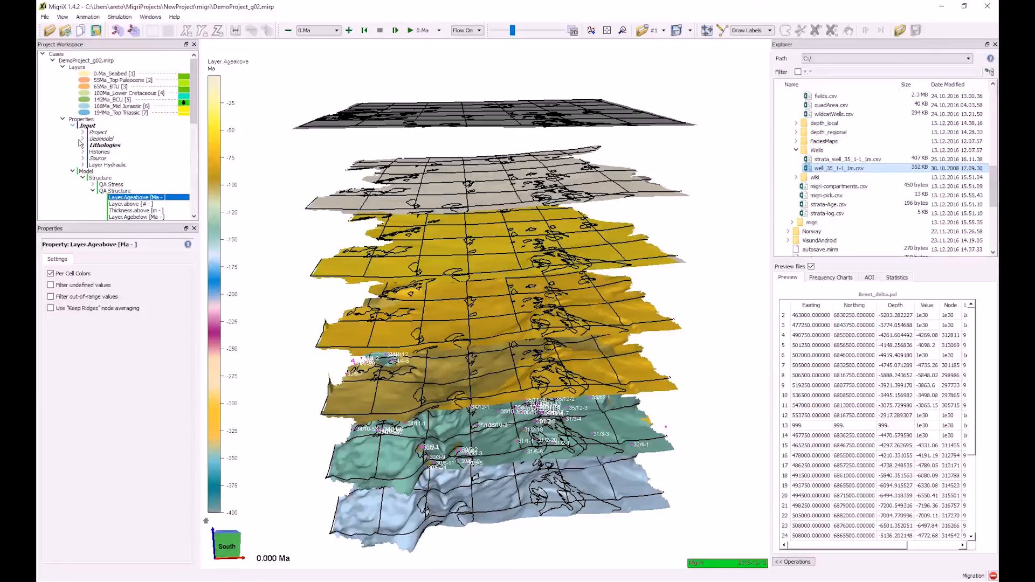
click(82, 138)
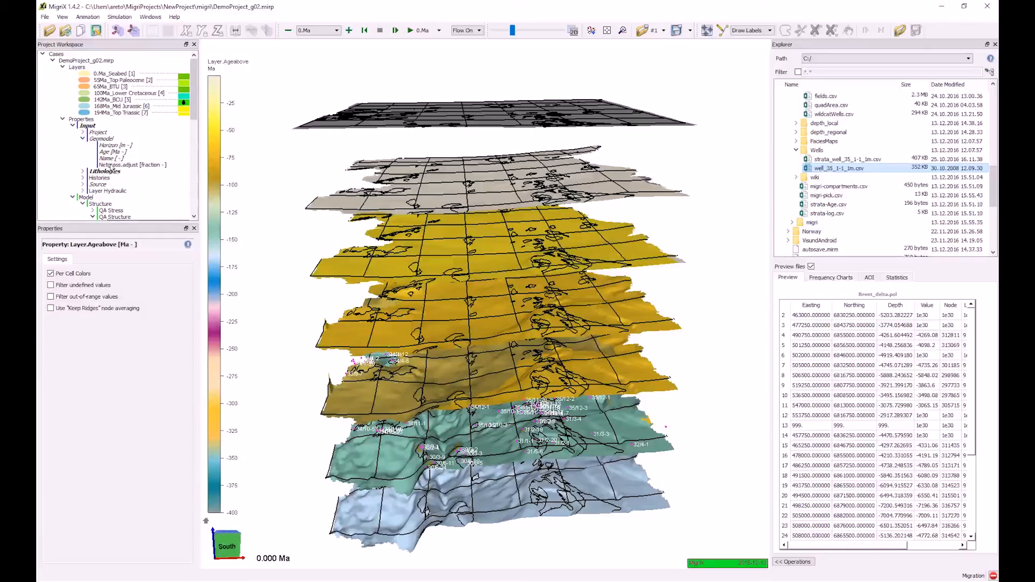
click(45, 18)
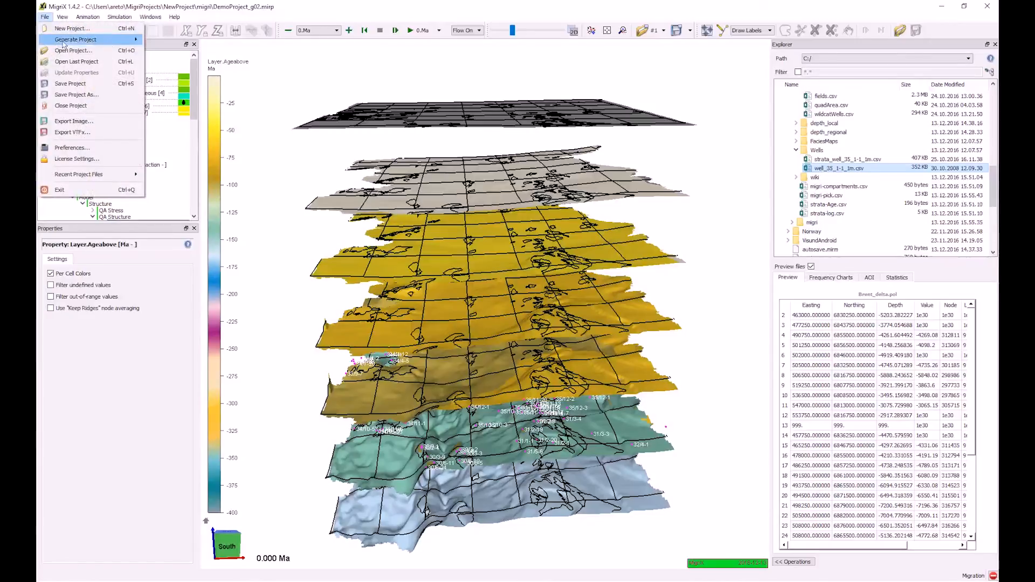
mouse_move(54, 39)
click(198, 59)
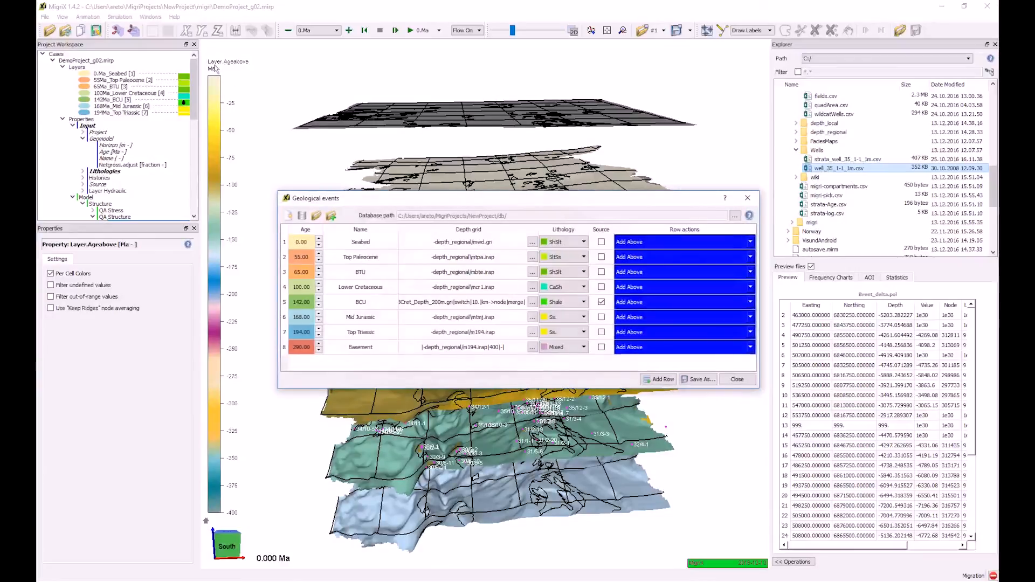